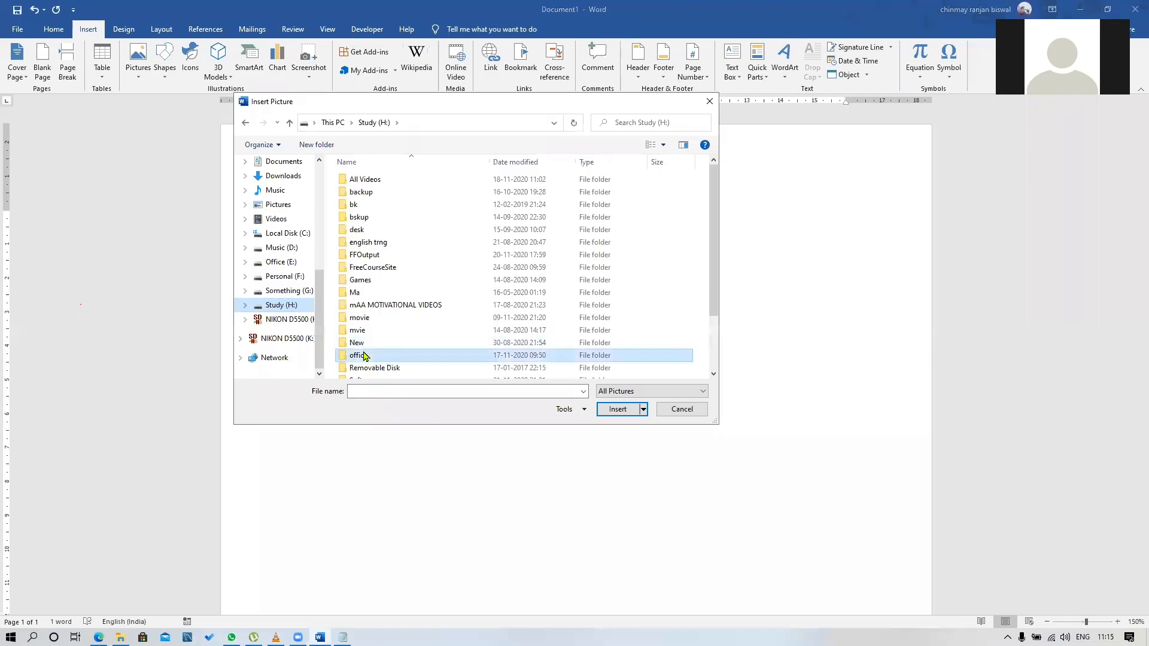
Insert both 11-2-dog-png-7 pictures from the office\Online Class\images\Animals folder on the Study (H:) drive
{"action": "left_click", "coordinate": [367, 207]}
{"action": "double_click", "coordinate": [369, 216]}
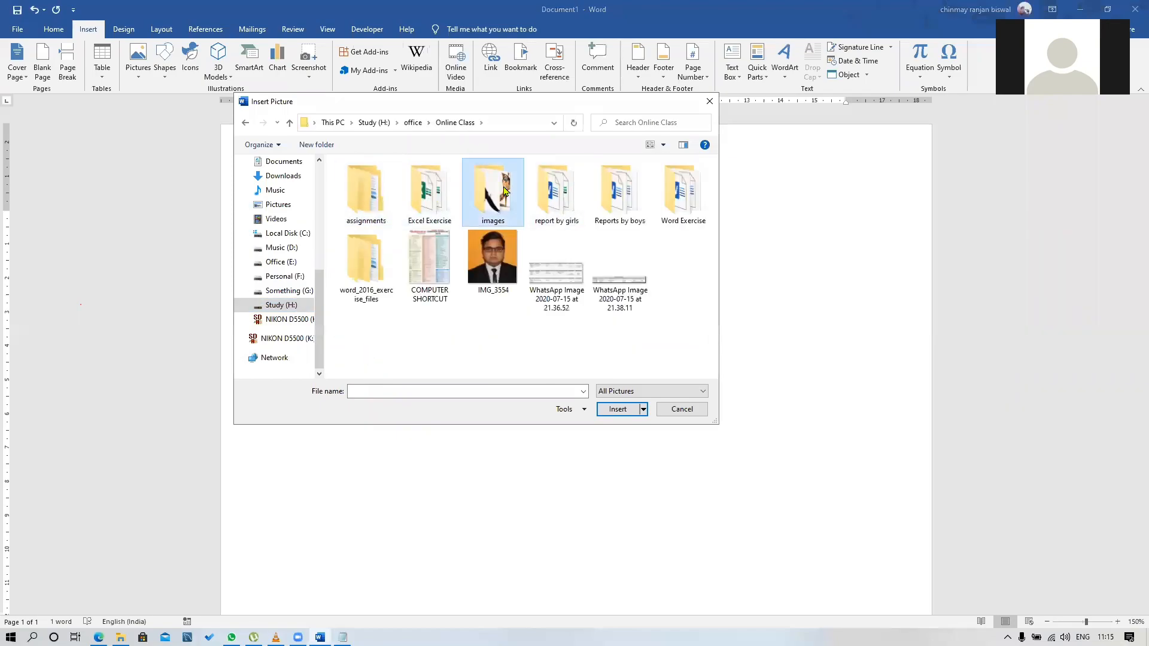
{"action": "double_click", "coordinate": [510, 190]}
{"action": "double_click", "coordinate": [366, 194]}
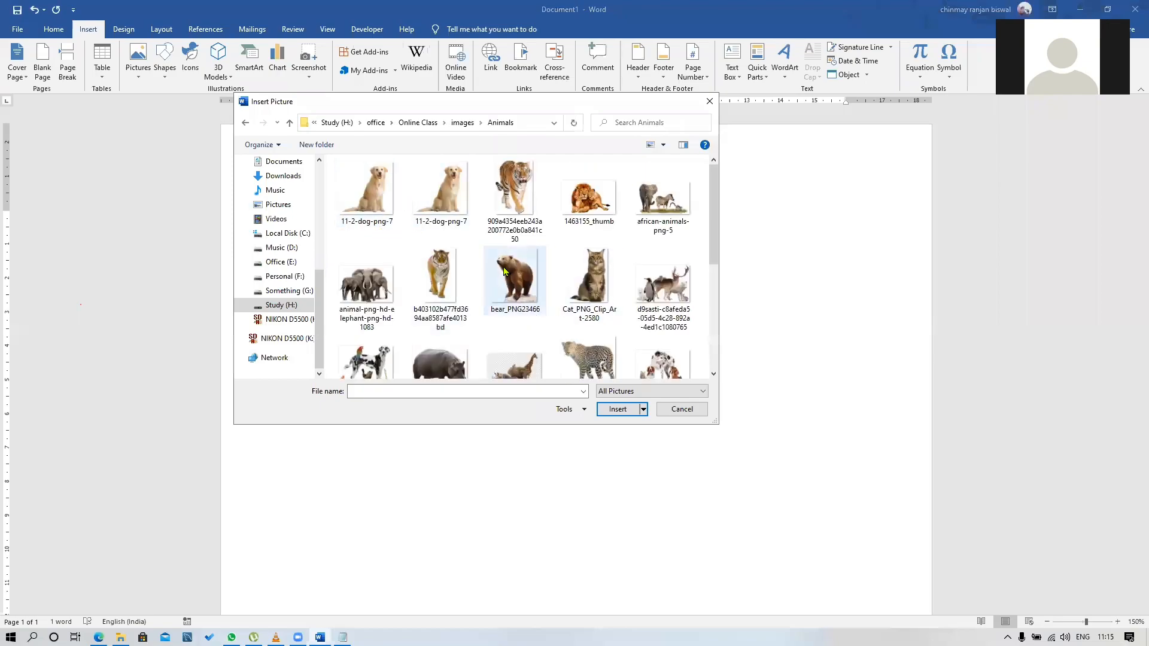
{"action": "scroll", "coordinate": [487, 274], "scroll_direction": "up", "scroll_amount": 3, "text": "ctrl"}
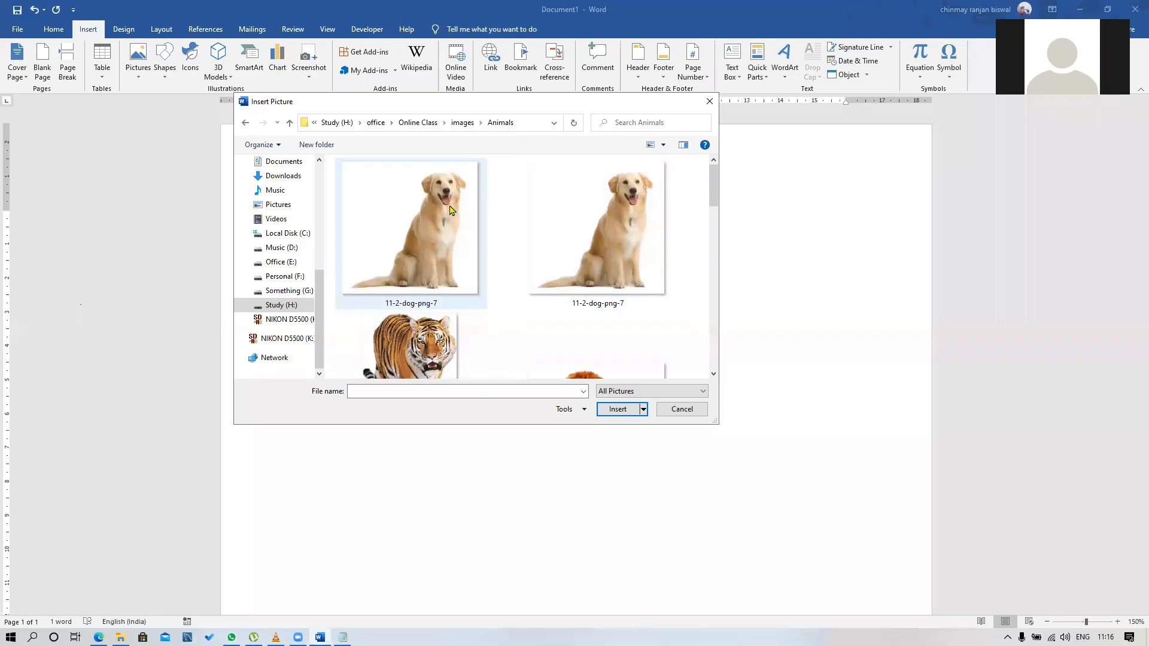
{"action": "left_click", "coordinate": [423, 222]}
{"action": "left_click", "coordinate": [592, 226], "text": "ctrl"}
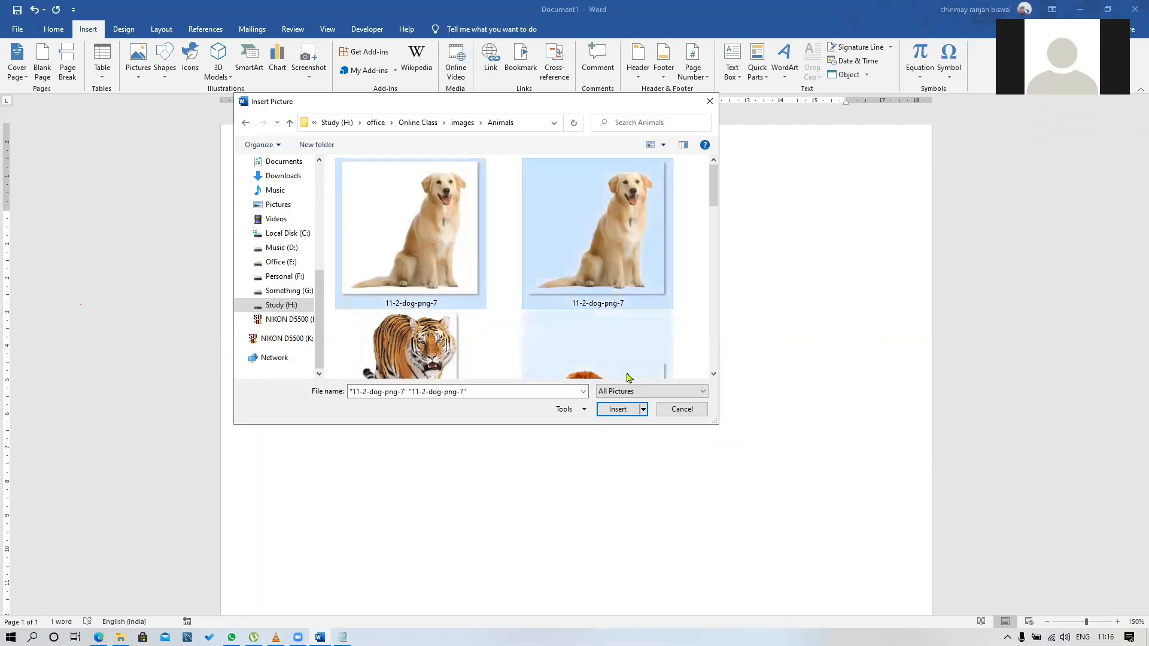
{"action": "left_click", "coordinate": [619, 409]}
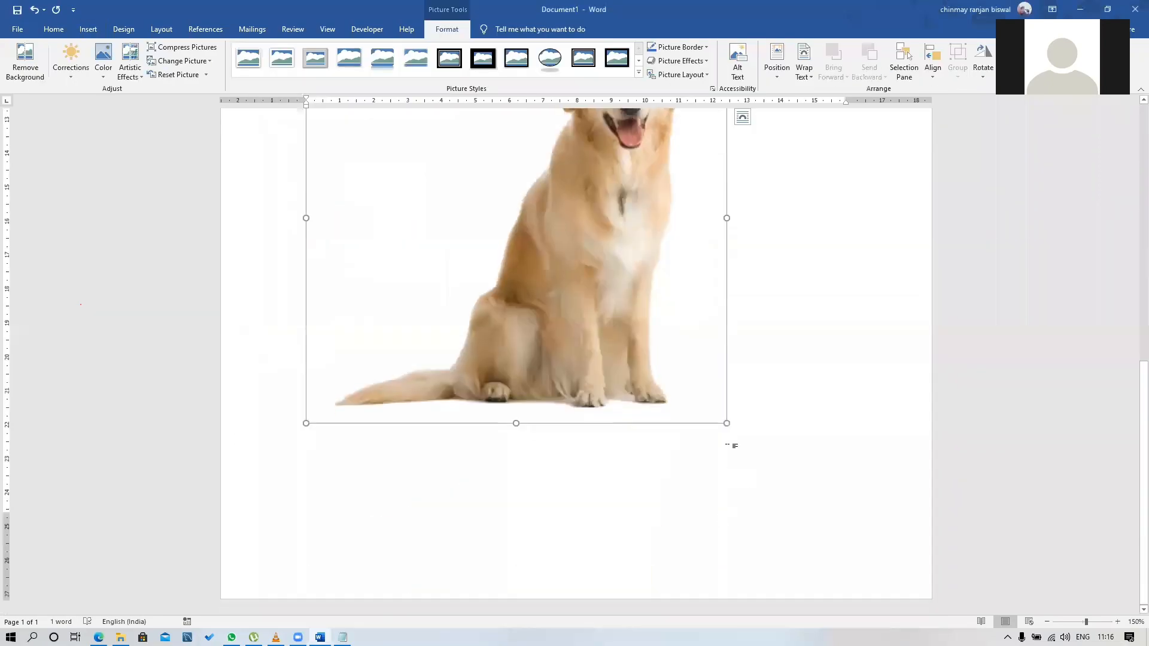
Shrink both dog pictures to about 6 to 7 cm wide so they sit side by side below the Pictures heading
{"action": "left_click_drag", "start_coordinate": [727, 424], "coordinate": [535, 236]}
{"action": "scroll", "coordinate": [555, 347], "scroll_direction": "up", "scroll_amount": 7}
{"action": "left_click", "coordinate": [529, 313]}
{"action": "left_click_drag", "start_coordinate": [598, 423], "coordinate": [512, 350]}
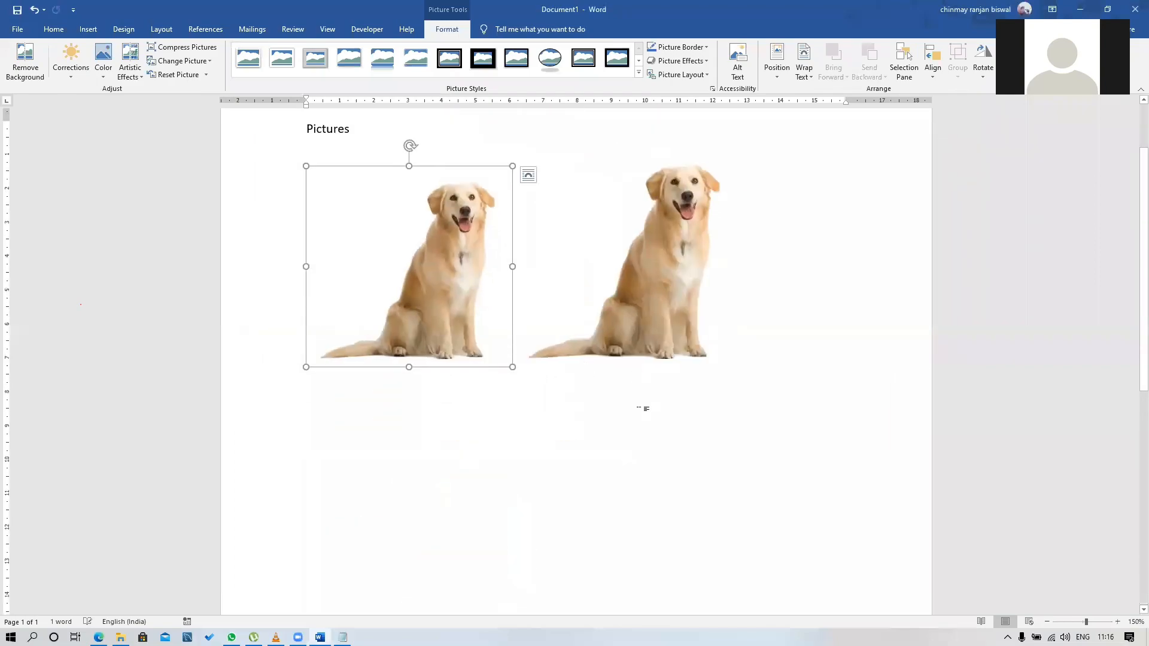
{"action": "left_click_drag", "start_coordinate": [646, 407], "coordinate": [491, 359]}
{"action": "scroll", "coordinate": [475, 354], "scroll_direction": "up", "scroll_amount": 2}
{"action": "left_click", "coordinate": [385, 389]}
{"action": "left_click", "coordinate": [520, 546]}
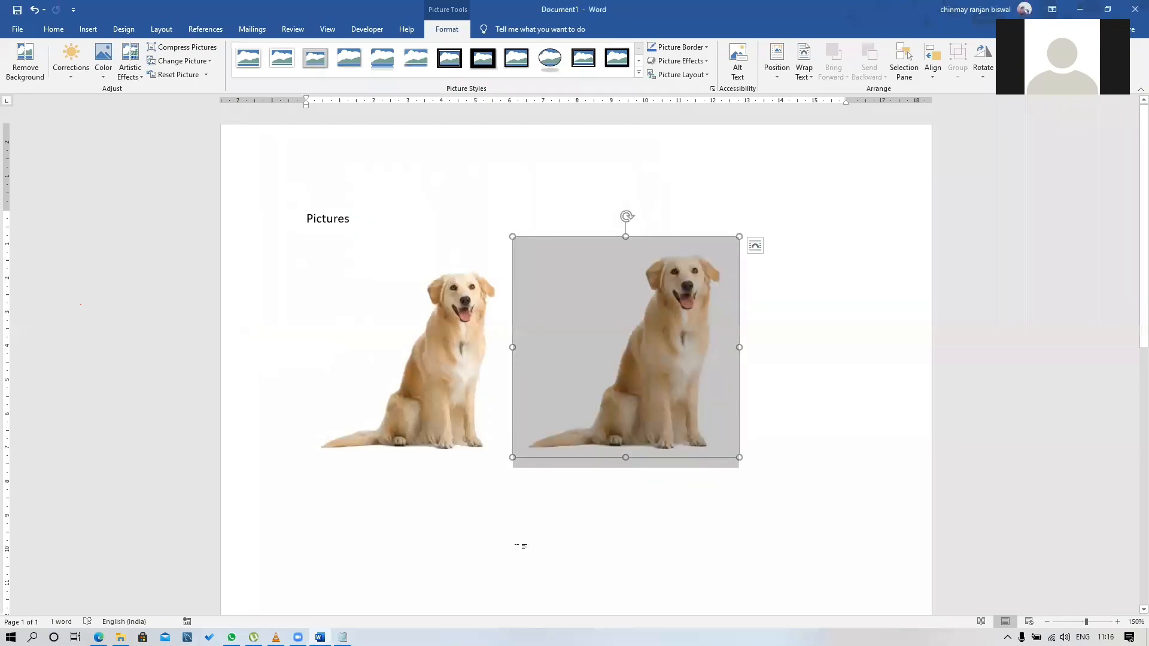
{"action": "left_click", "coordinate": [448, 471]}
{"action": "left_click", "coordinate": [566, 574]}
{"action": "left_click", "coordinate": [468, 503]}
{"action": "left_click", "coordinate": [470, 160]}
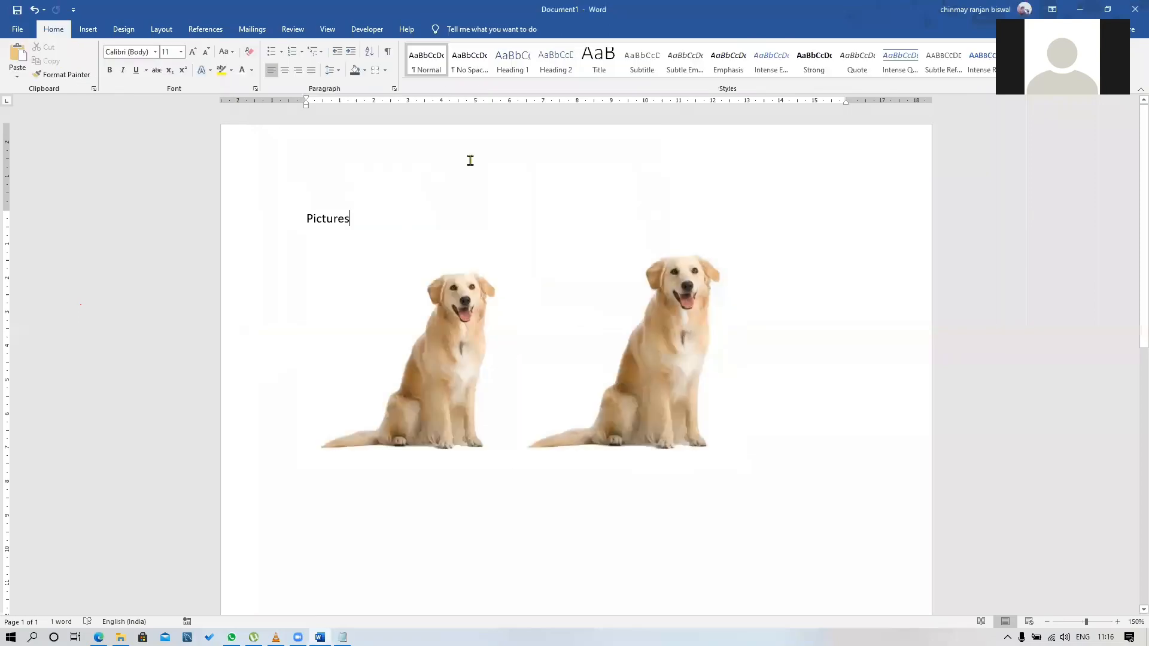
{"action": "left_click", "coordinate": [124, 29]}
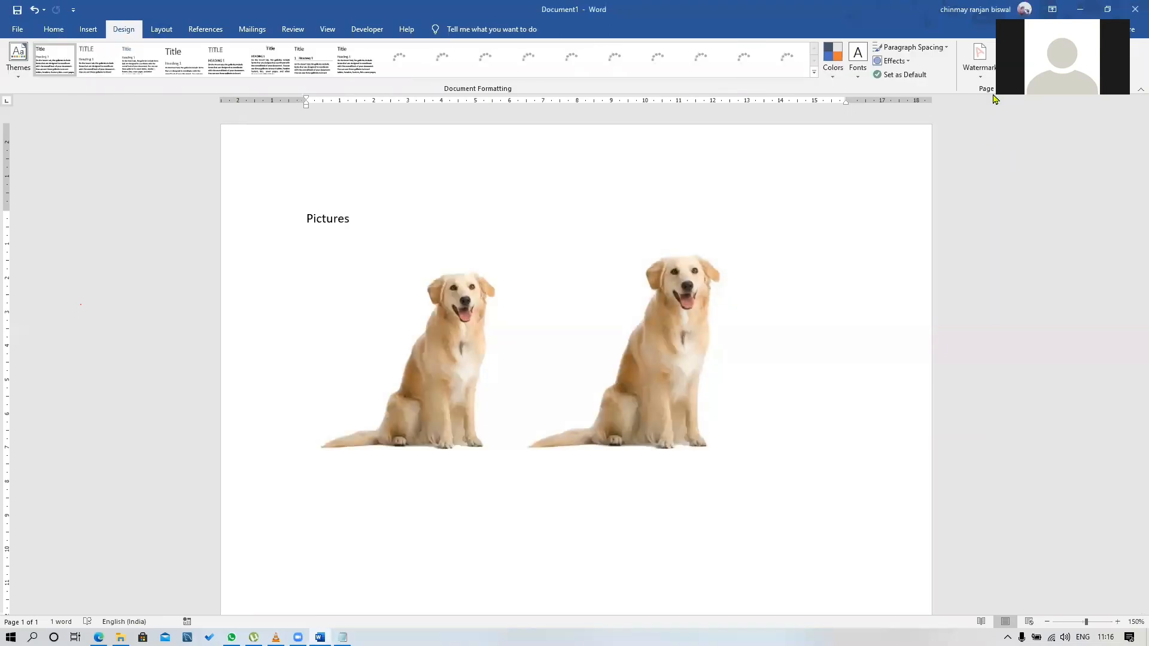
{"action": "left_click", "coordinate": [1013, 72]}
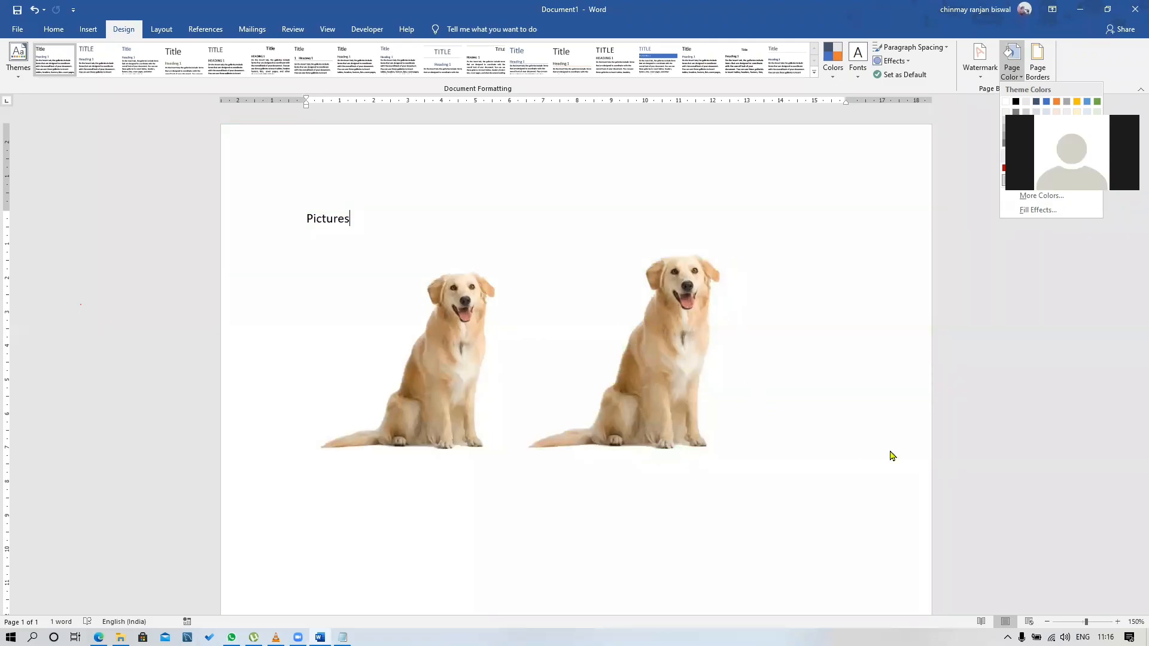
{"action": "left_click", "coordinate": [923, 435]}
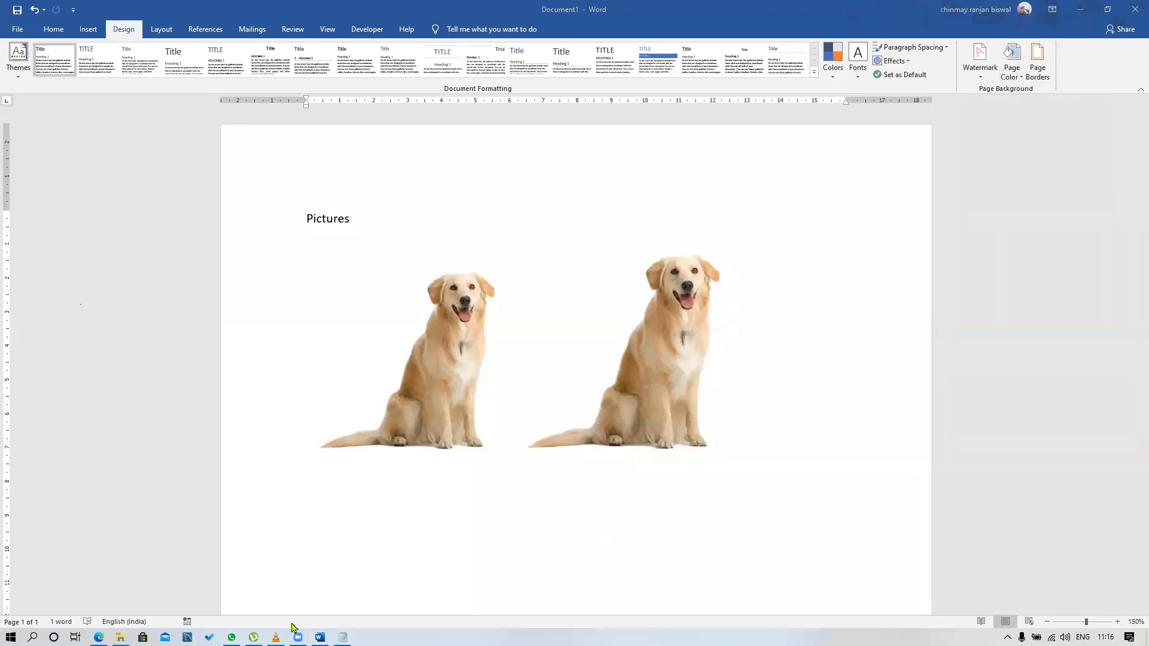
{"action": "left_click", "coordinate": [99, 638]}
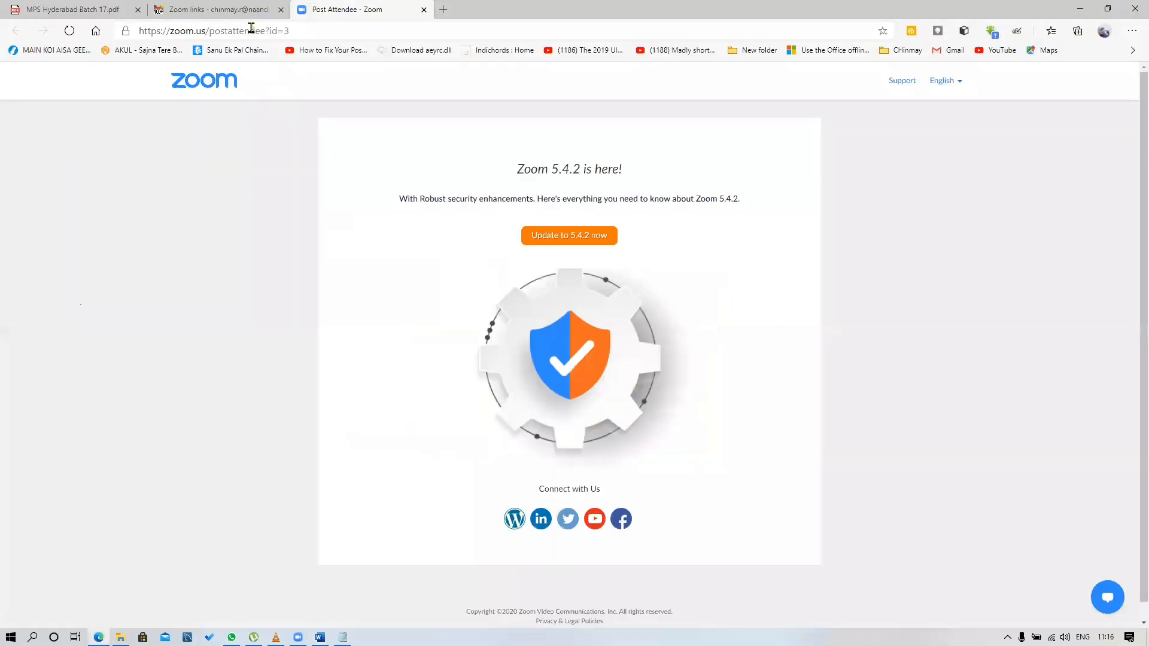
{"action": "left_click", "coordinate": [204, 33]}
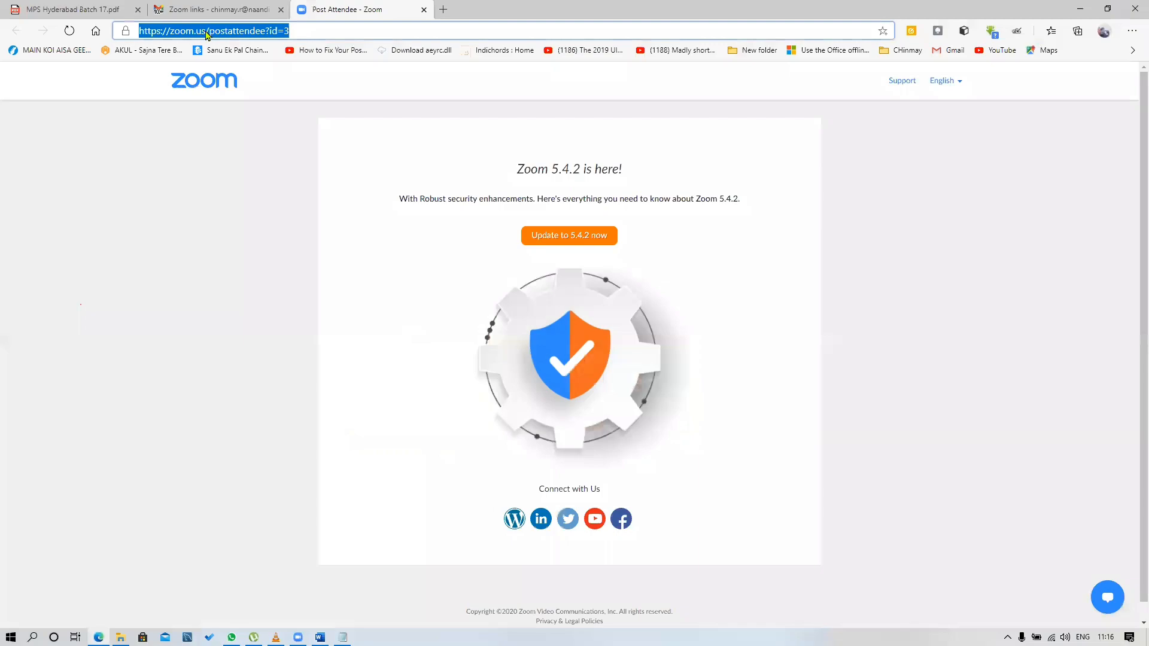
{"action": "type", "text": "www."}
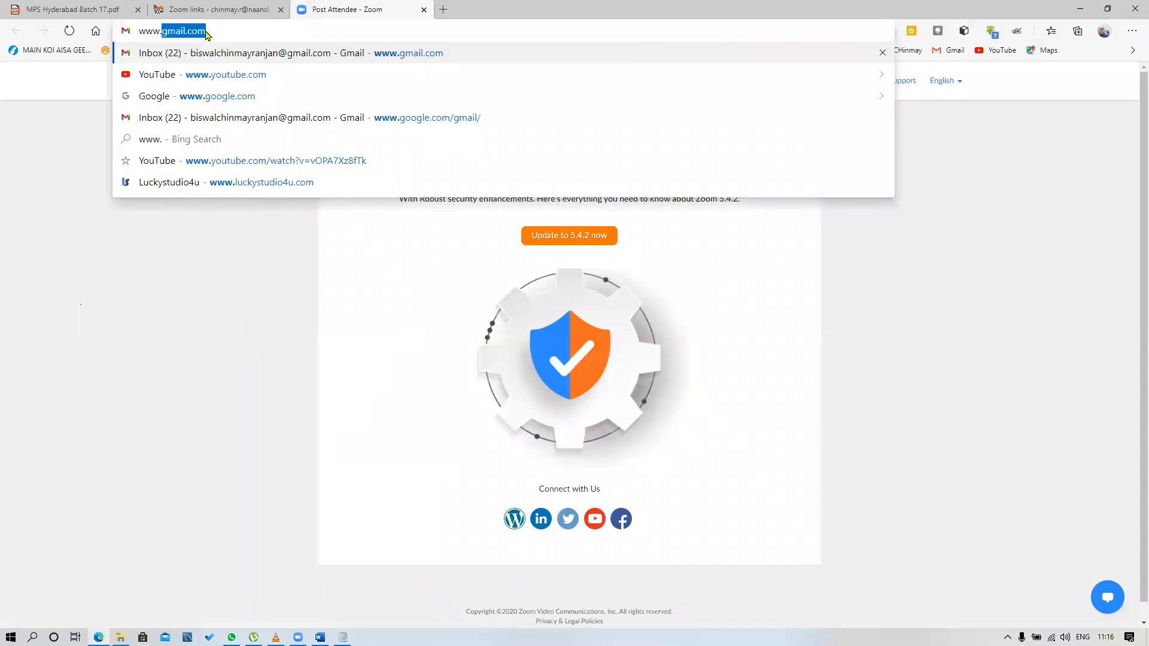
{"action": "type", "text": "googe"}
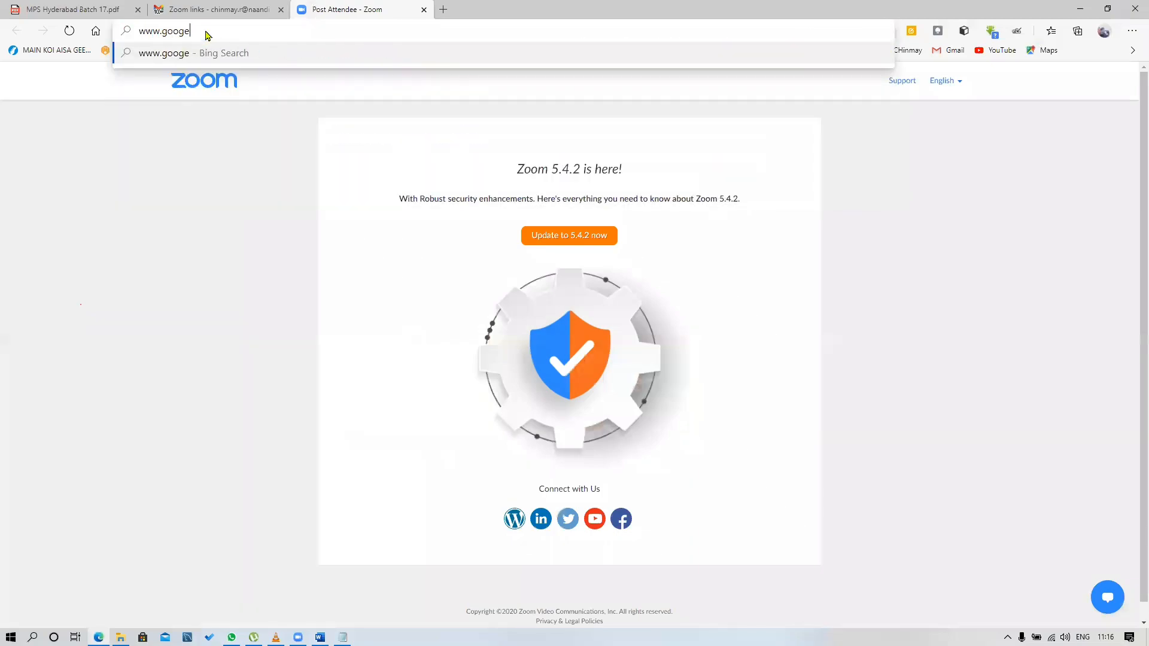
{"action": "key", "text": "BackSpace"}
{"action": "type", "text": "le.com"}
{"action": "key", "text": "Return"}
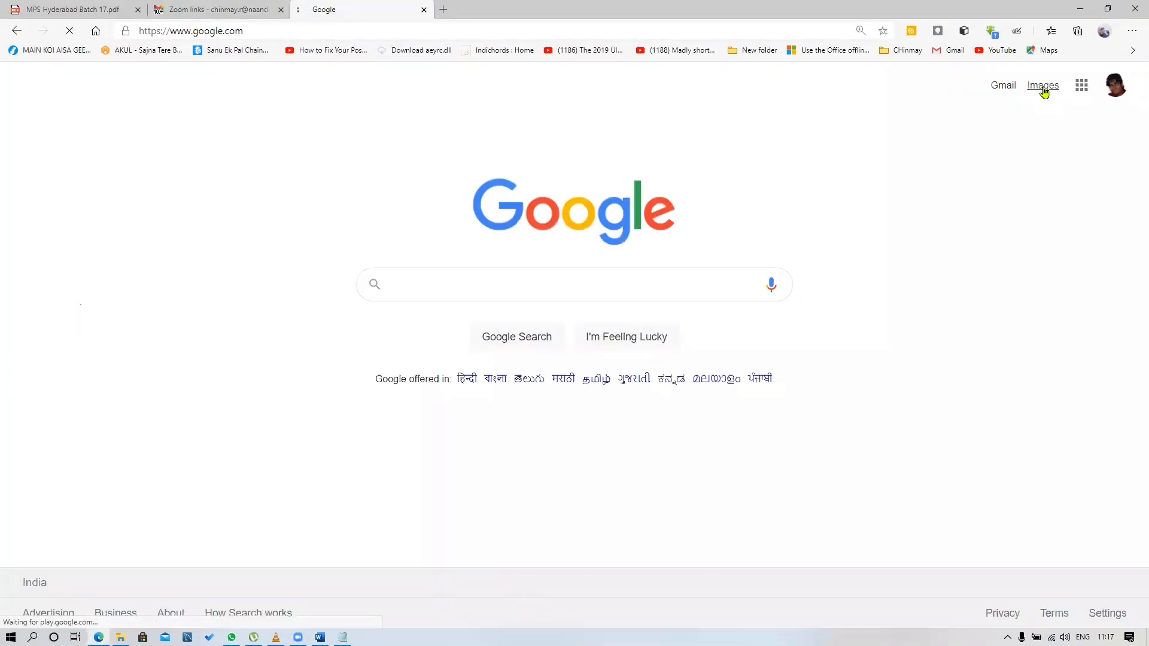
Search Google Images for "tree png"
{"action": "left_click", "coordinate": [1044, 87]}
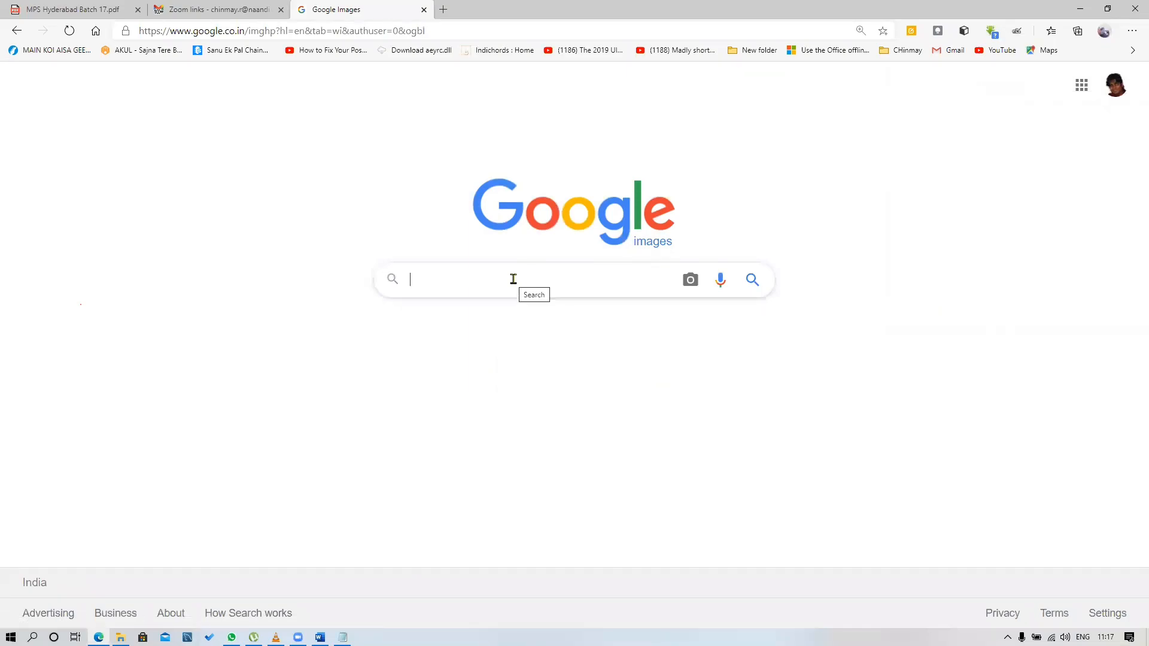
{"action": "type", "text": "tree "}
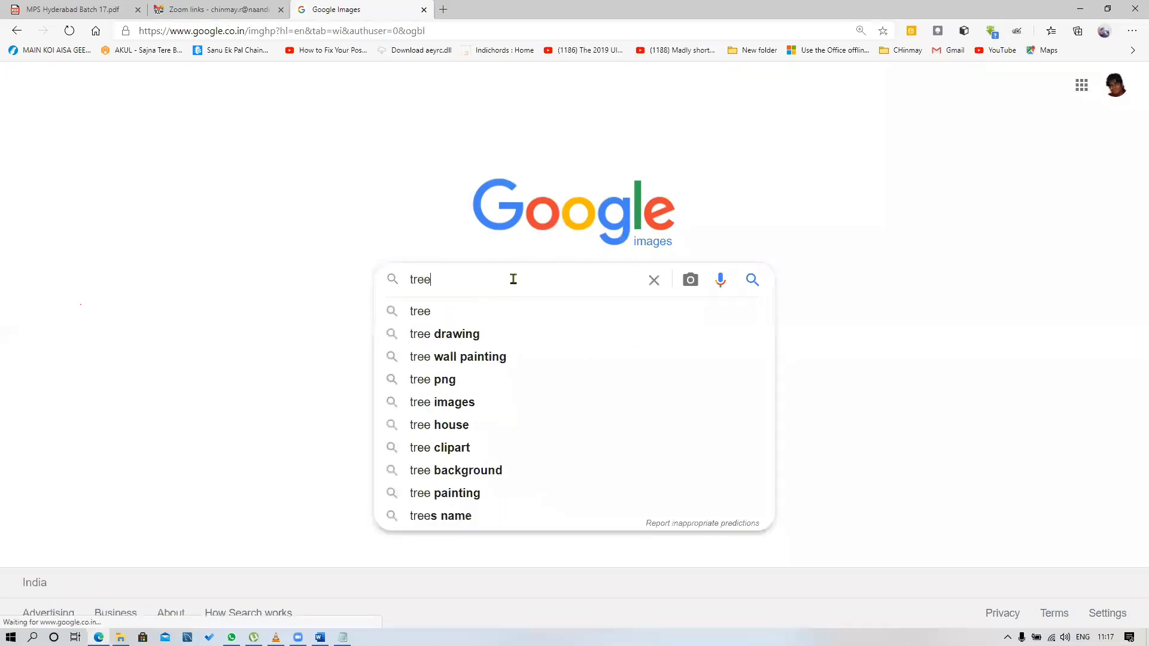
{"action": "type", "text": "png"}
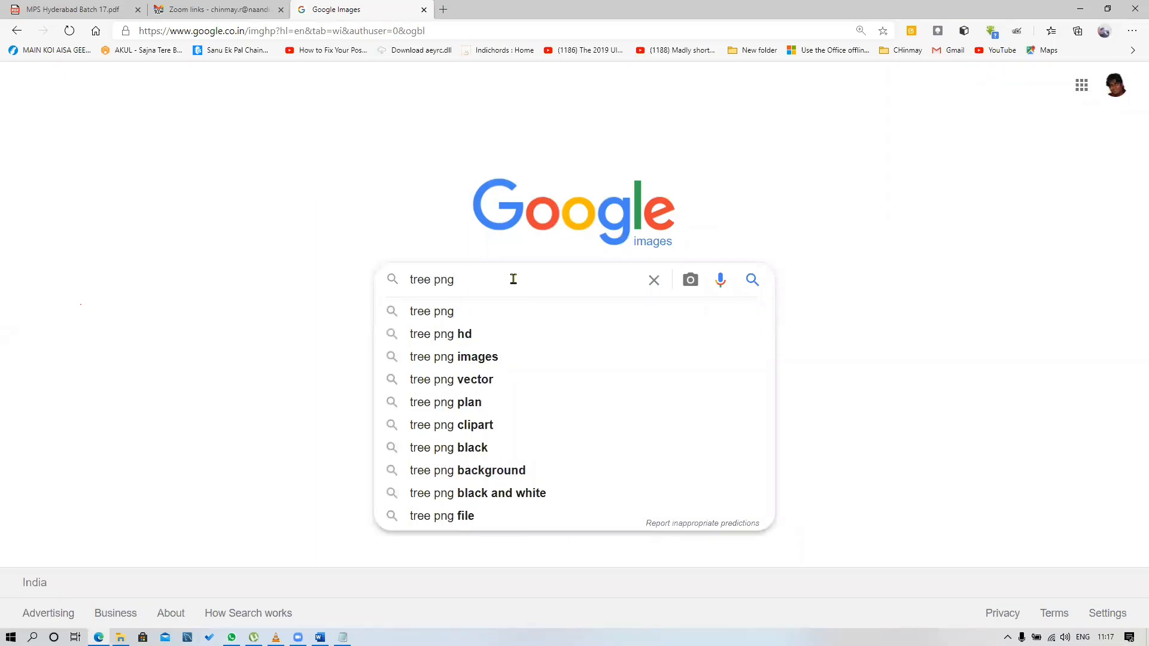
{"action": "key", "text": "Return"}
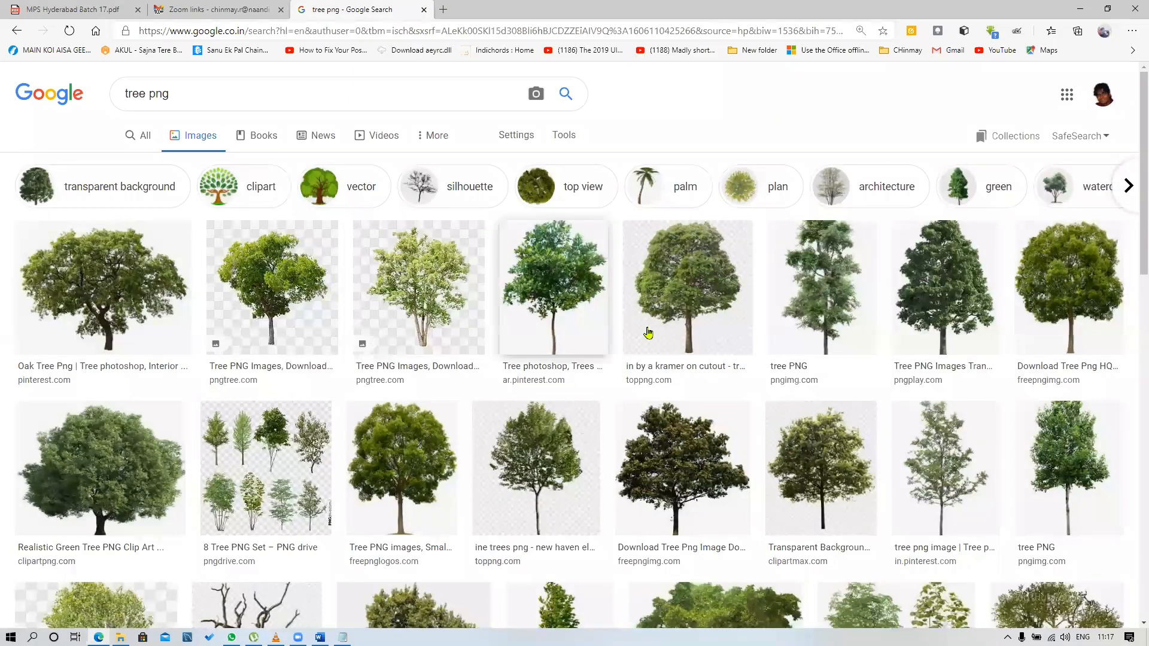
Preview the FreePNGImg tree from the image results, save it to the Desktop, and return to Word
{"action": "scroll", "coordinate": [479, 252], "scroll_direction": "down", "scroll_amount": 1}
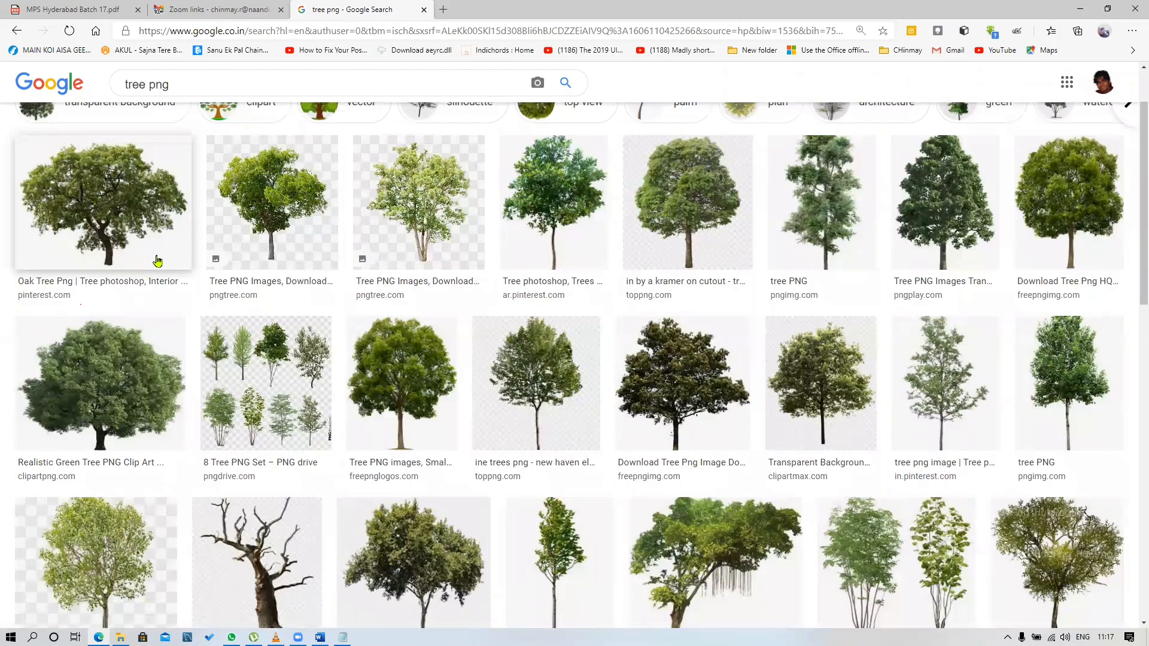
{"action": "left_click", "coordinate": [131, 199]}
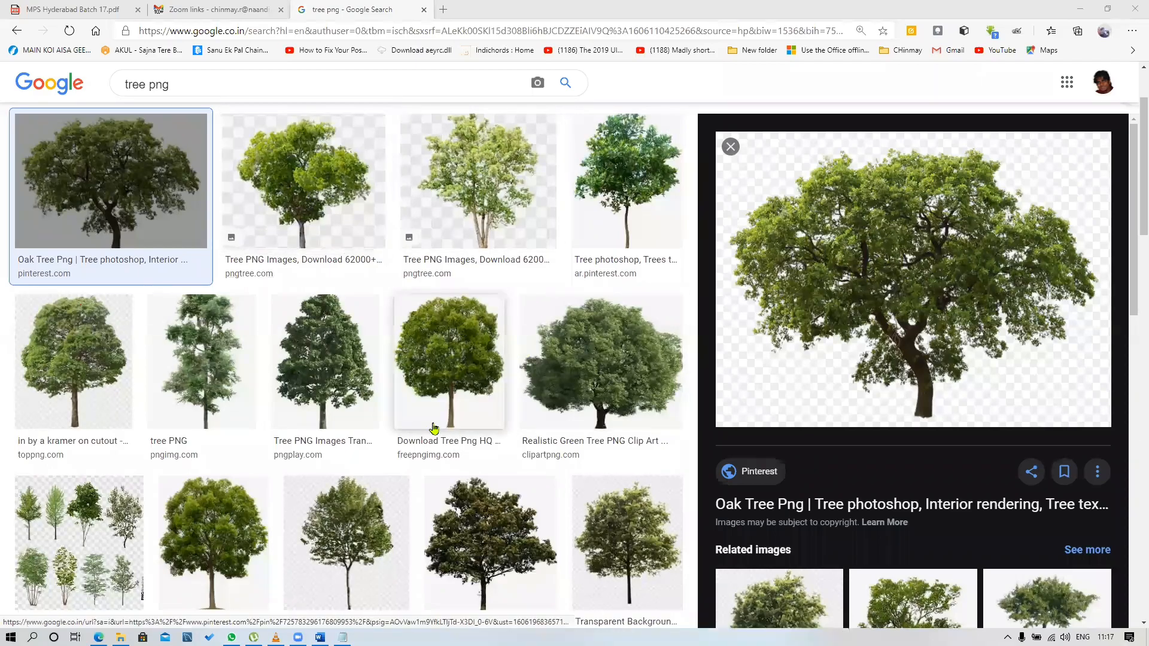
{"action": "left_click", "coordinate": [437, 364]}
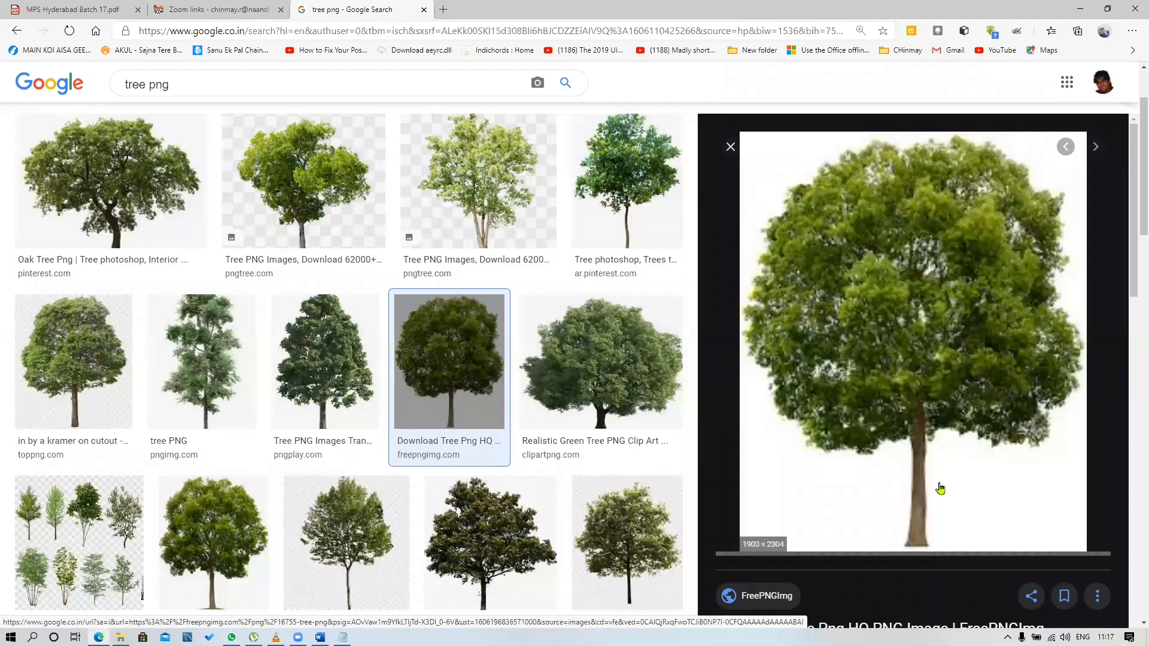
{"action": "right_click", "coordinate": [850, 267]}
{"action": "left_click", "coordinate": [901, 407]}
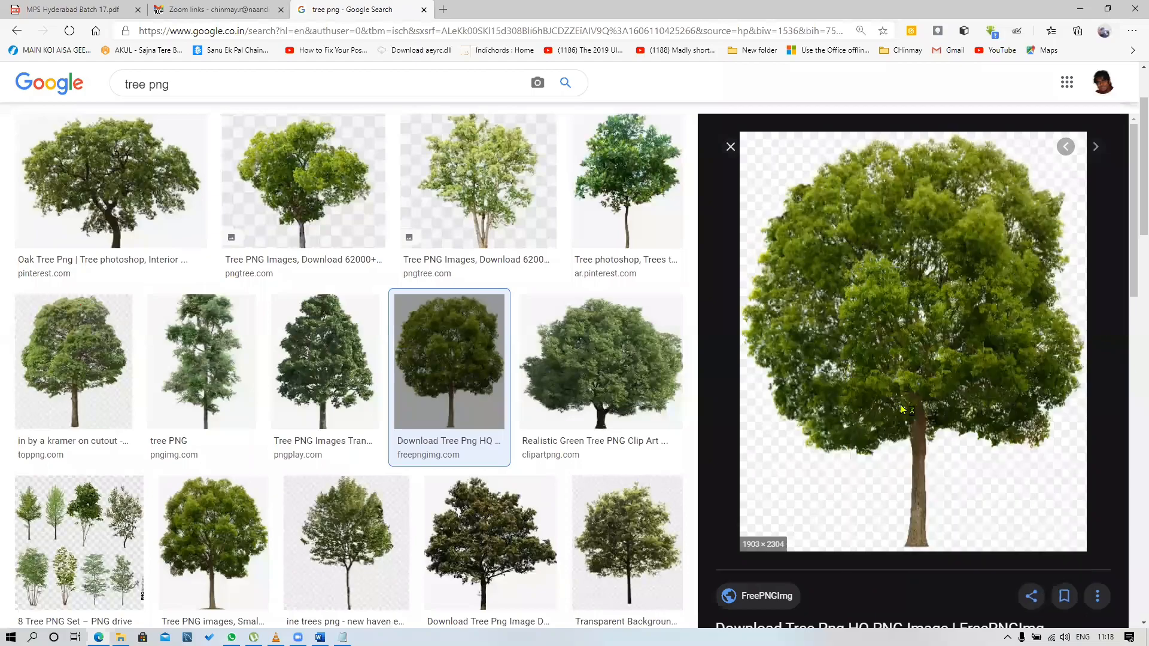
{"action": "left_click", "coordinate": [586, 363]}
{"action": "left_click", "coordinate": [1081, 12]}
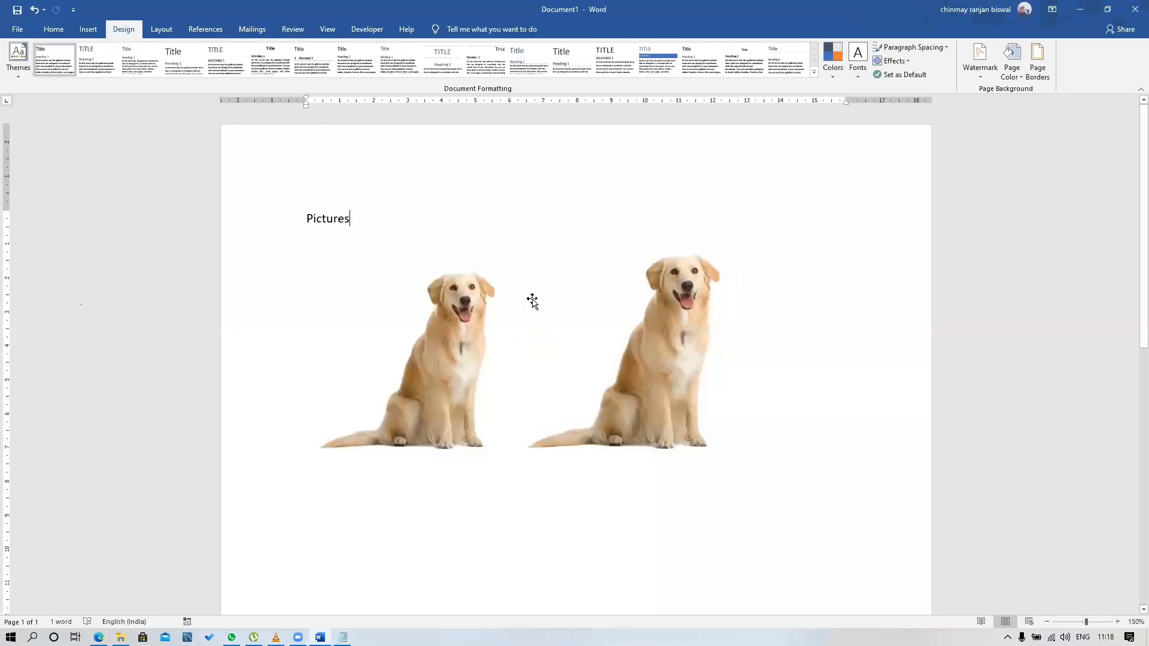
Delete both dog pictures below the Pictures heading
{"action": "left_click", "coordinate": [651, 392]}
{"action": "key", "text": "Delete"}
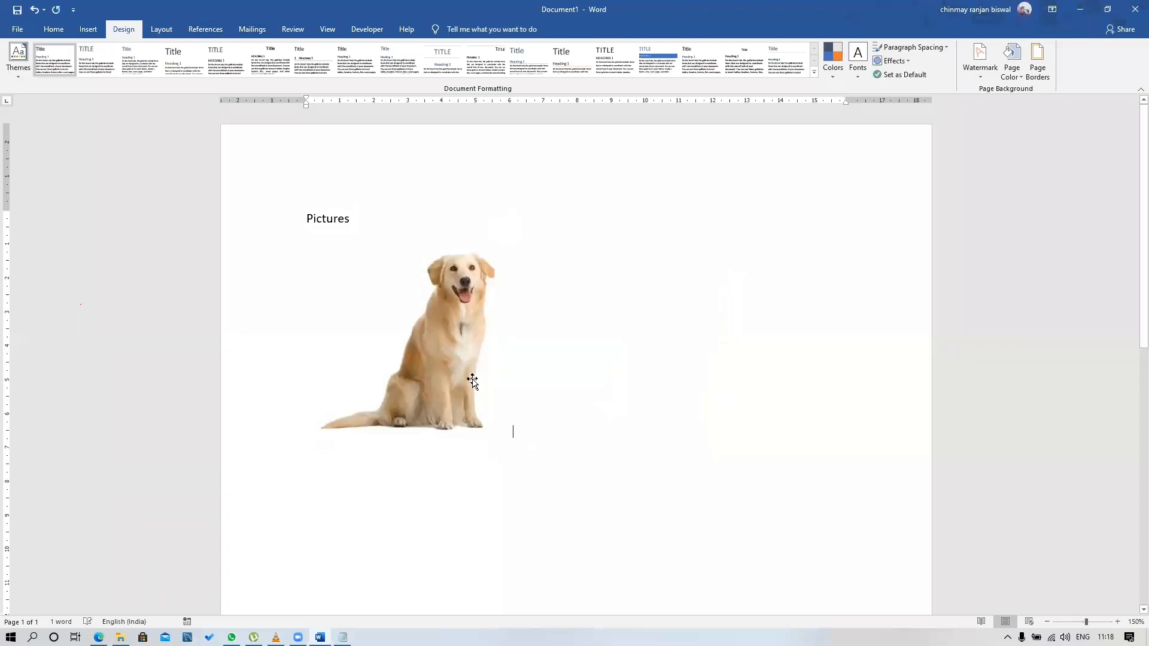
{"action": "left_click", "coordinate": [465, 349]}
{"action": "key", "text": "Delete"}
Insert the saved tree picture from the Desktop below the Pictures heading
{"action": "left_click", "coordinate": [88, 29]}
{"action": "left_click", "coordinate": [139, 60]}
{"action": "left_click", "coordinate": [160, 106]}
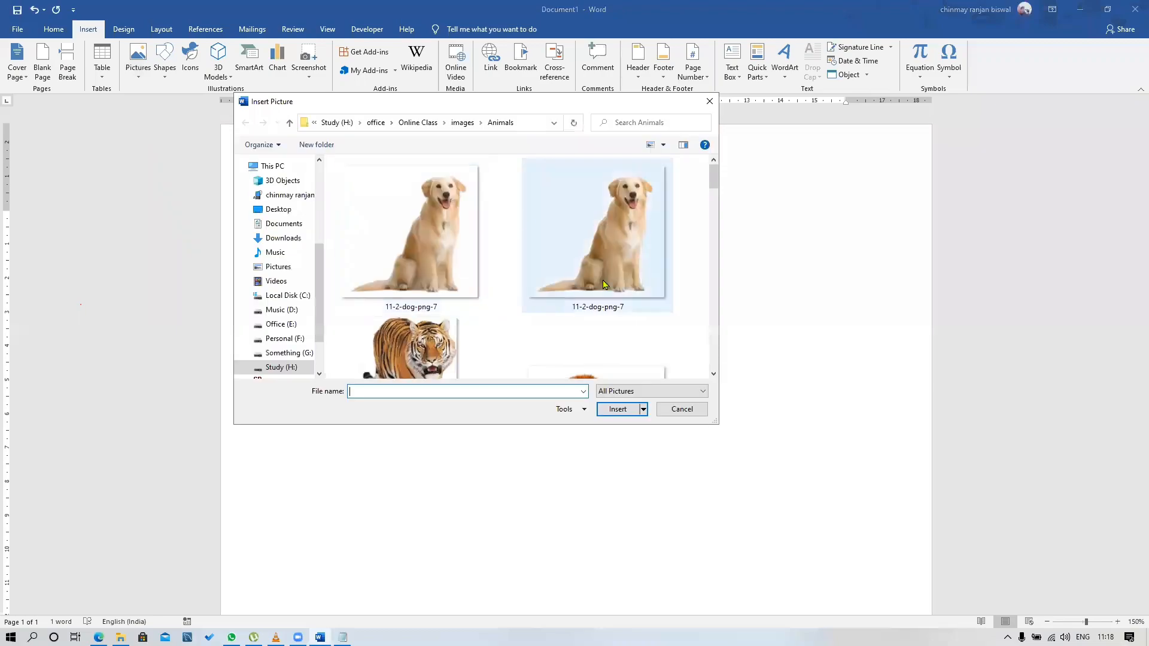
{"action": "left_click", "coordinate": [282, 210]}
{"action": "left_click", "coordinate": [683, 190]}
{"action": "left_click", "coordinate": [616, 410]}
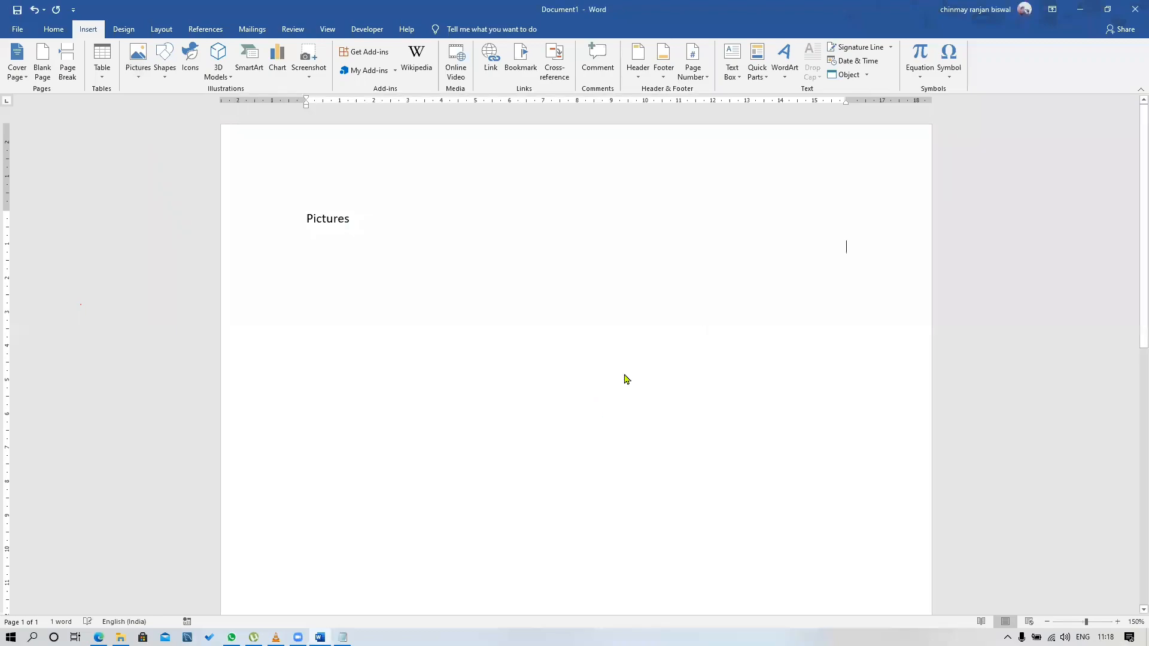
Shrink the tree picture proportionally to about 7.13 cm high and 5.89 cm wide
{"action": "scroll", "coordinate": [626, 380], "scroll_direction": "down", "scroll_amount": 7}
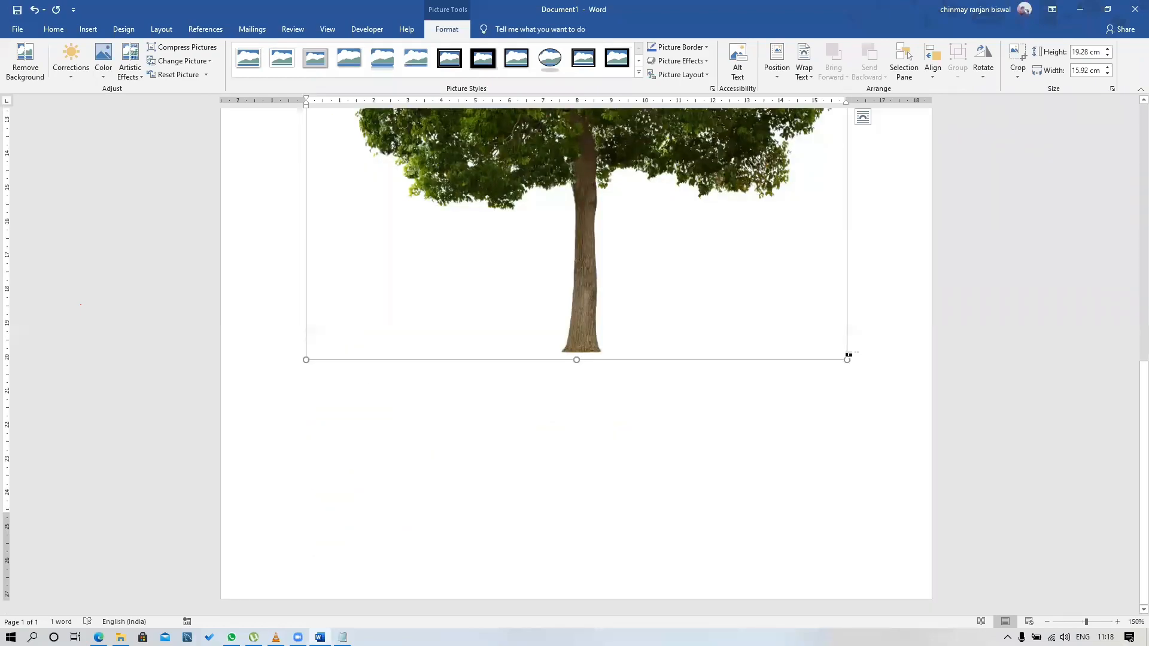
{"action": "left_click_drag", "start_coordinate": [812, 307], "coordinate": [592, 353]}
{"action": "scroll", "coordinate": [627, 470], "scroll_direction": "down", "scroll_amount": 4}
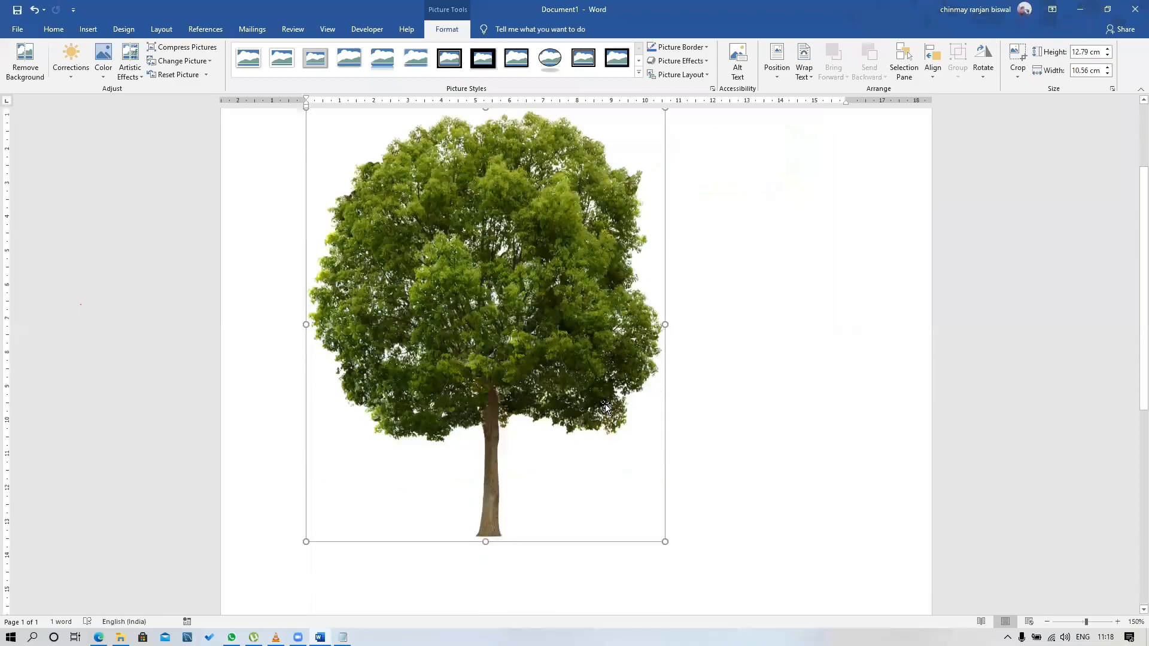
{"action": "left_click_drag", "start_coordinate": [598, 408], "coordinate": [488, 321]}
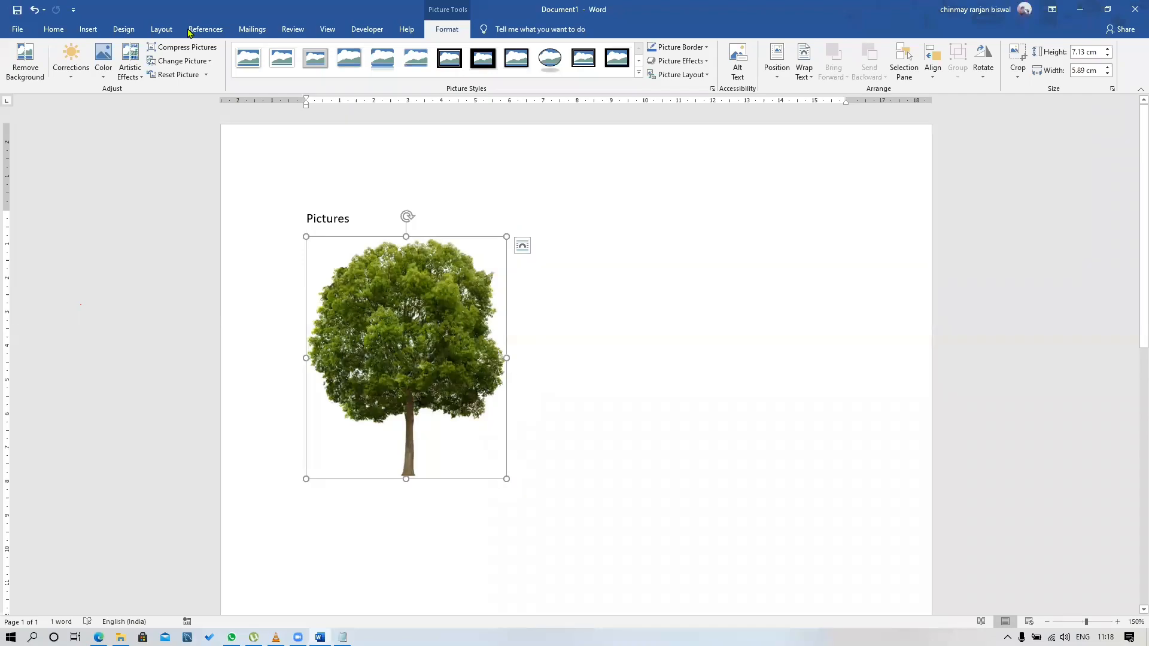
Try a dark blue theme page color behind the tree picture and undo it
{"action": "left_click", "coordinate": [118, 30]}
{"action": "left_click", "coordinate": [1011, 73]}
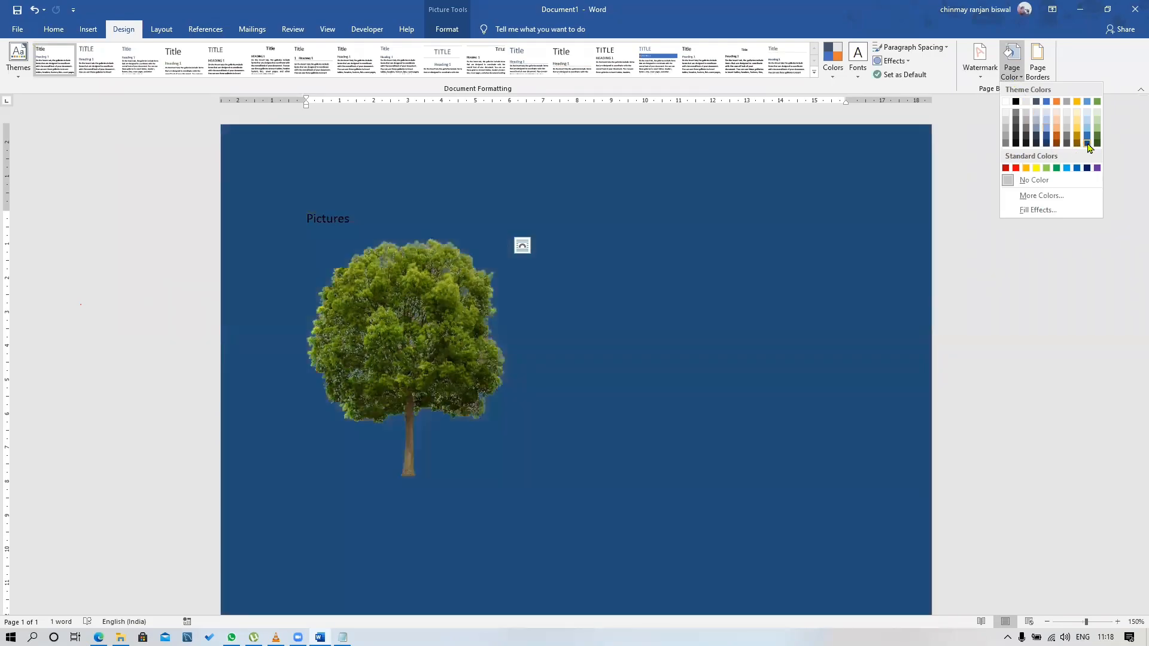
{"action": "left_click", "coordinate": [1088, 143]}
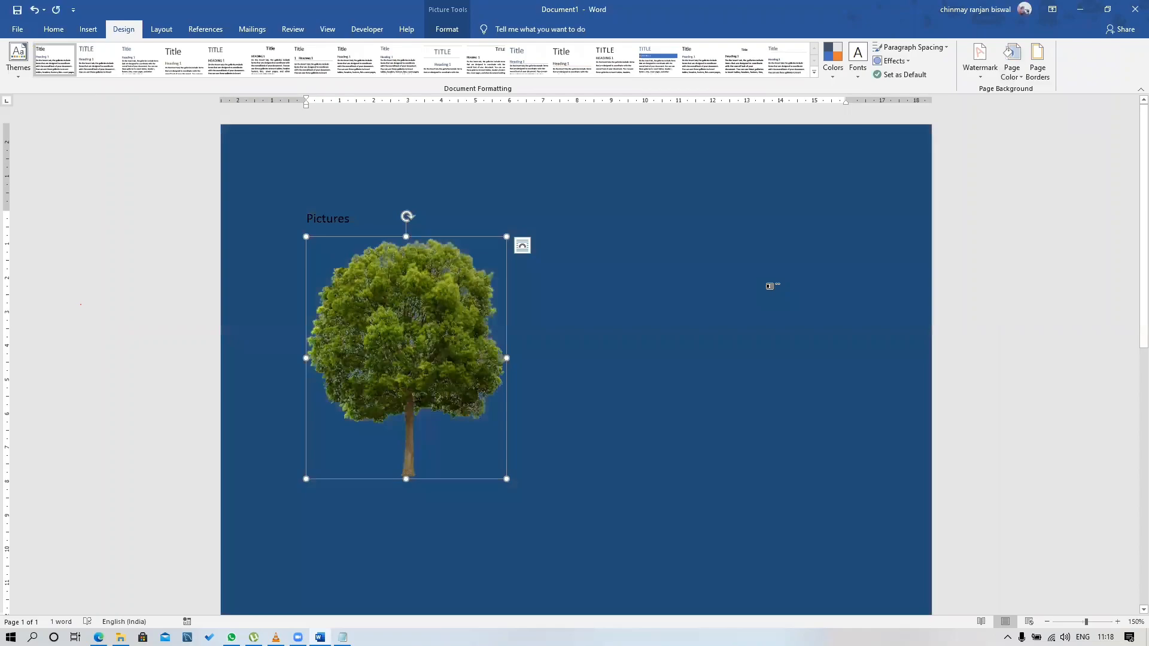
{"action": "key", "text": "ctrl+z"}
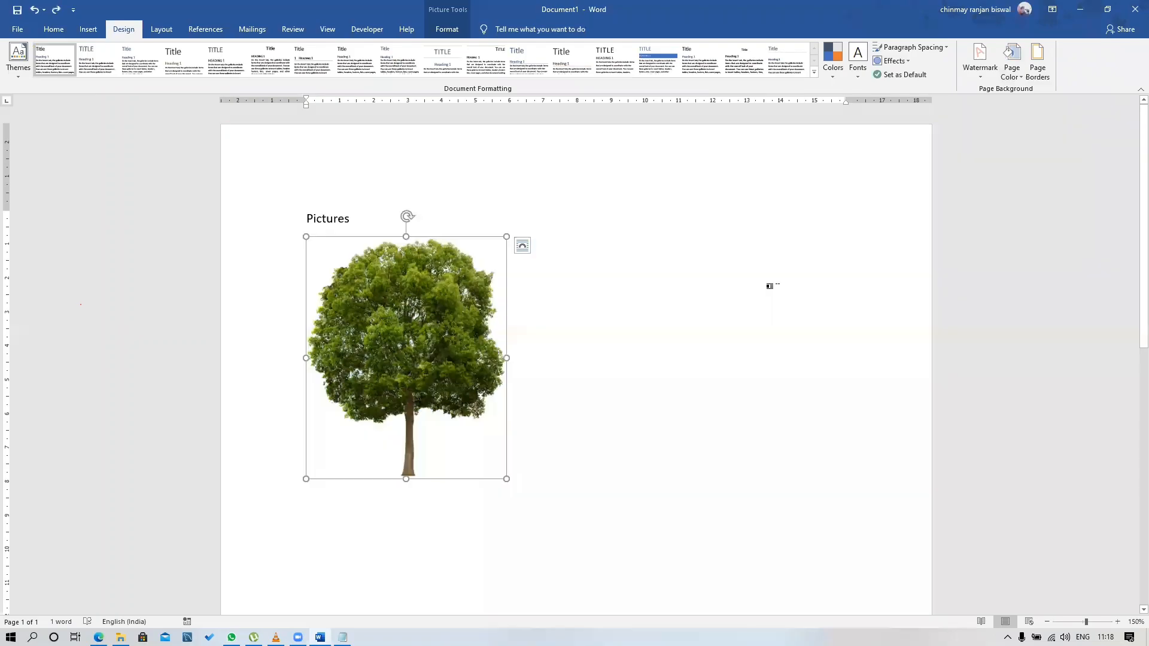
Replace the Pictures heading with sample paragraphs generated by =rand()
{"action": "left_click", "coordinate": [355, 219]}
{"action": "left_click", "coordinate": [272, 219]}
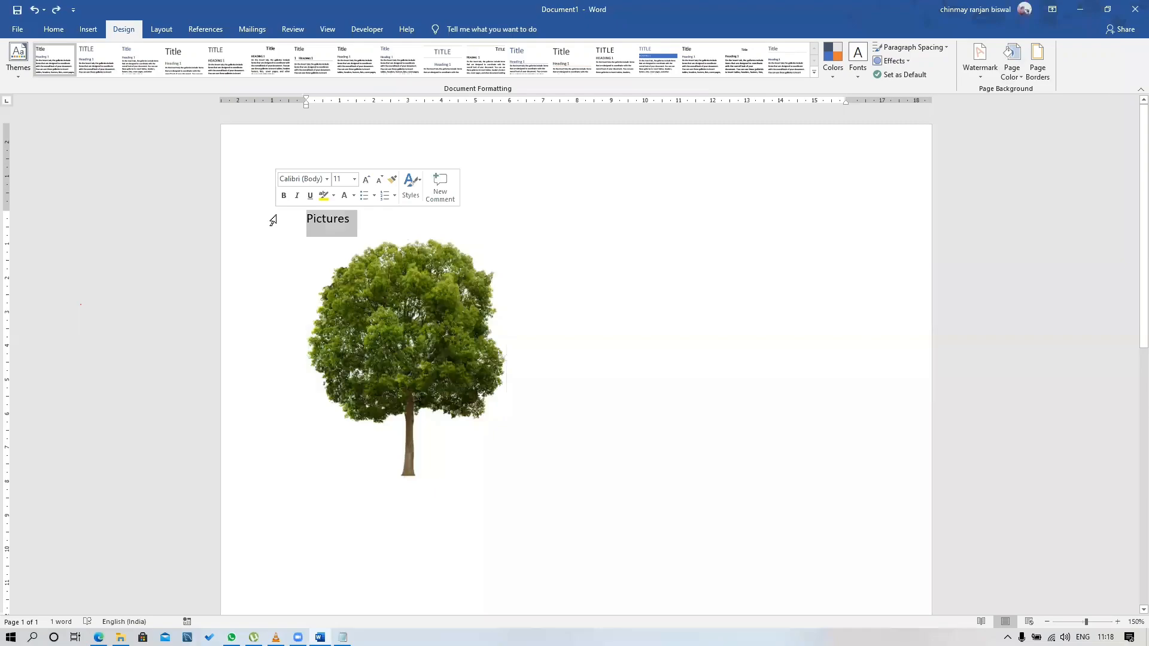
{"action": "type", "text": "=rand("}
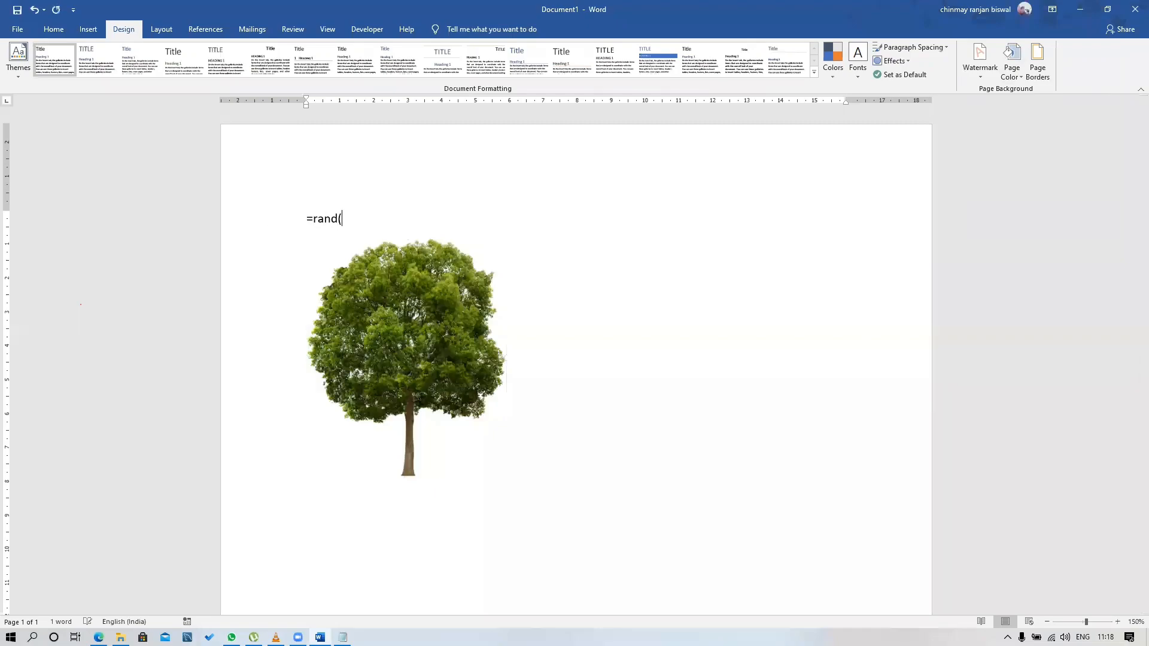
{"action": "type", "text": ")"}
{"action": "key", "text": "Return"}
Resize the tree picture smaller and larger, ending proportionally at about 7.39 cm high and 5.97 cm wide
{"action": "scroll", "coordinate": [555, 484], "scroll_direction": "down", "scroll_amount": 6}
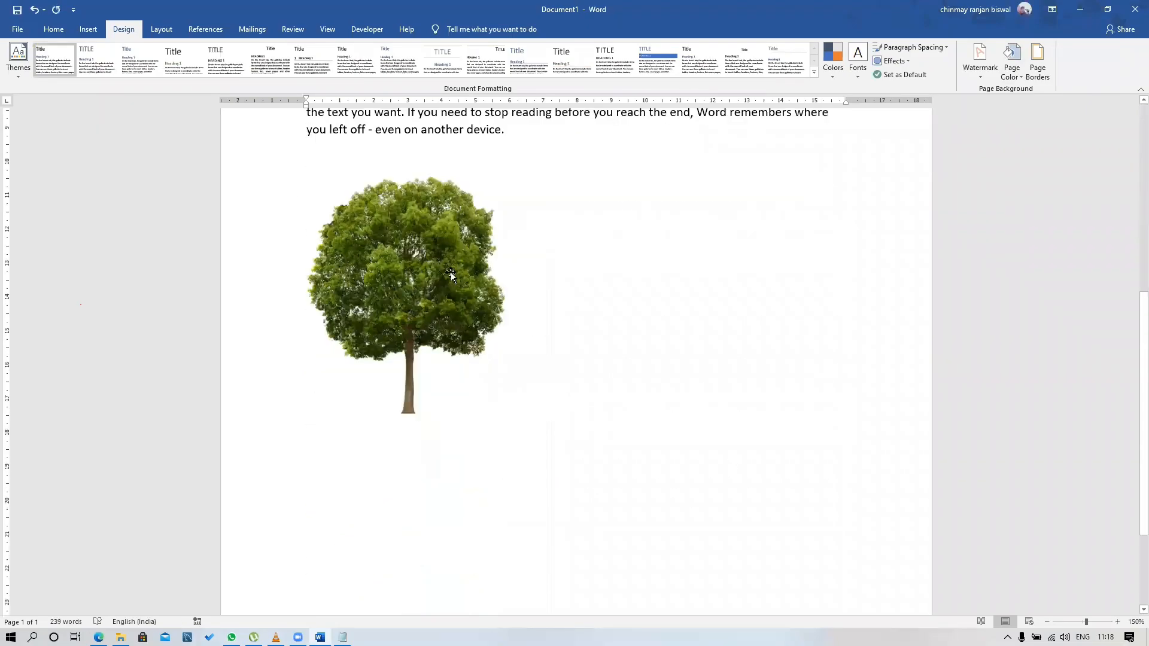
{"action": "left_click", "coordinate": [450, 271]}
{"action": "mouse_move", "coordinate": [504, 417]}
{"action": "left_mouse_down"}
{"action": "mouse_move", "coordinate": [485, 389]}
{"action": "mouse_move", "coordinate": [504, 420]}
{"action": "left_mouse_up"}
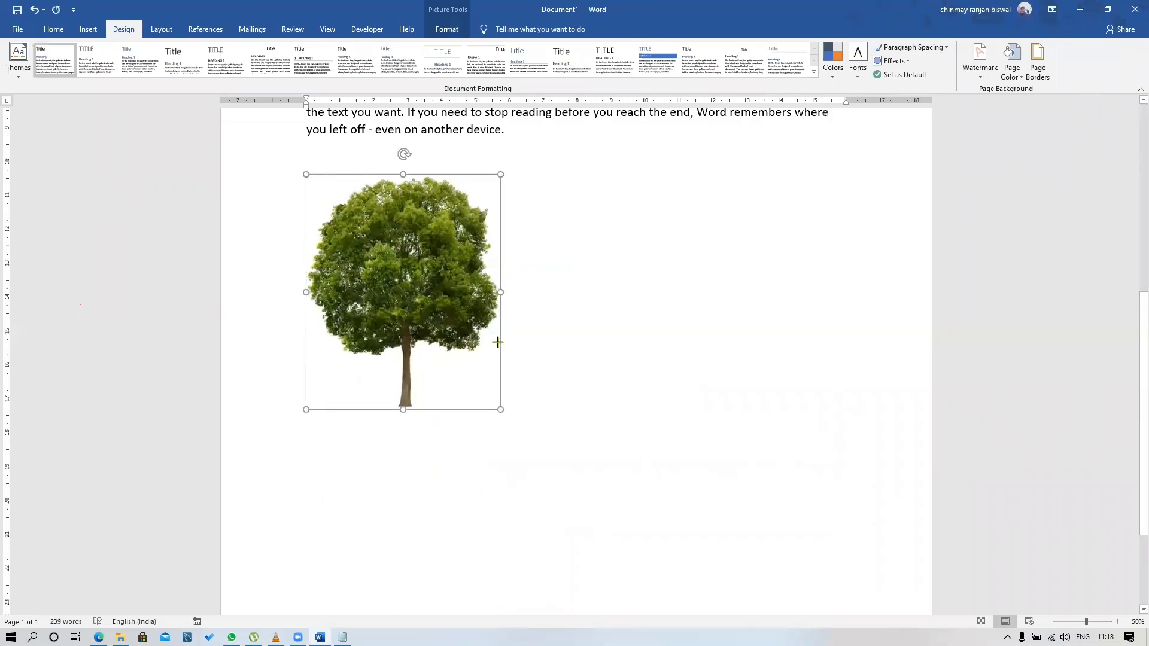
{"action": "key", "text": "ctrl+z"}
{"action": "key", "text": "ctrl+z"}
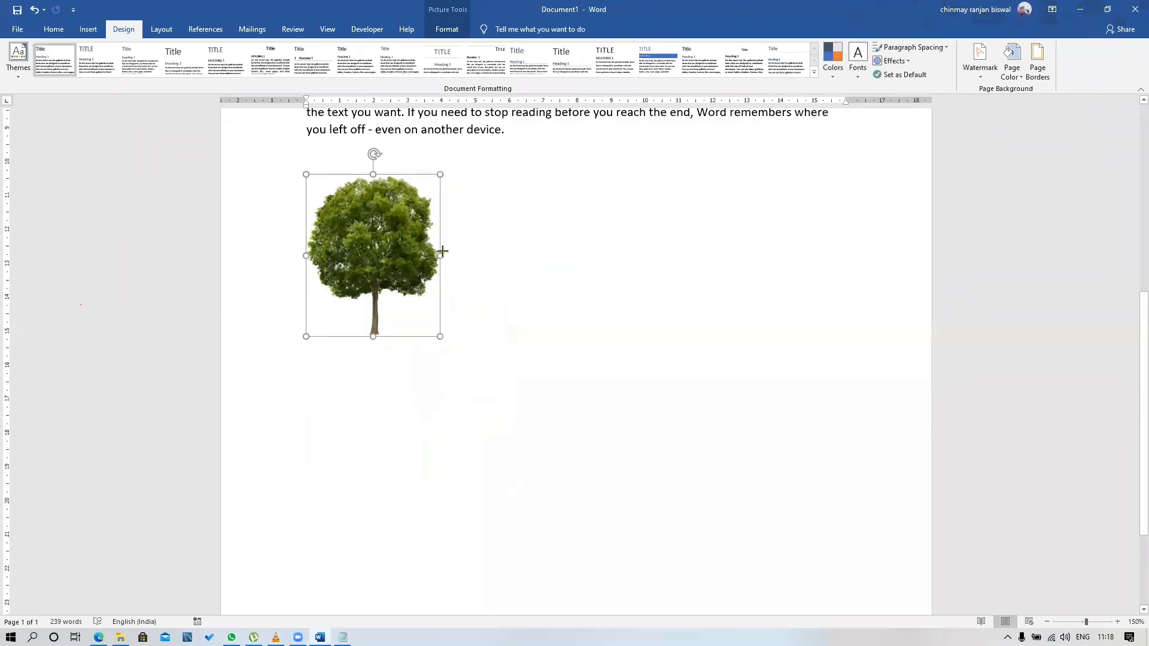
{"action": "left_click_drag", "start_coordinate": [440, 336], "coordinate": [503, 413]}
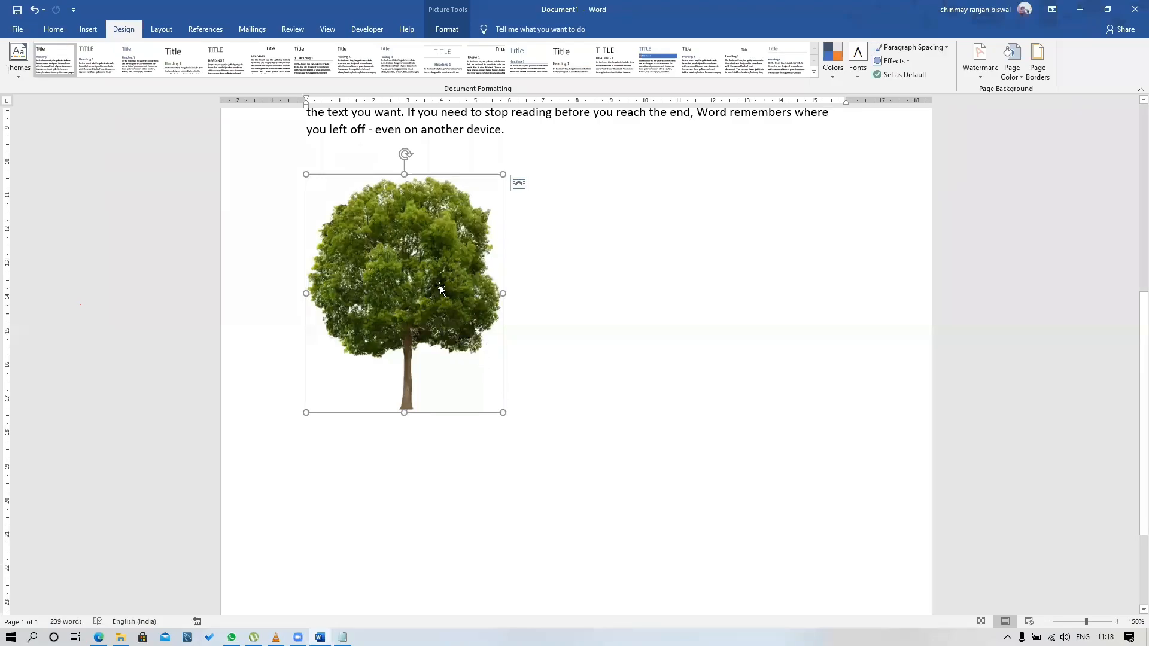
{"action": "left_click_drag", "start_coordinate": [504, 294], "coordinate": [427, 294]}
{"action": "left_click_drag", "start_coordinate": [367, 412], "coordinate": [367, 324]}
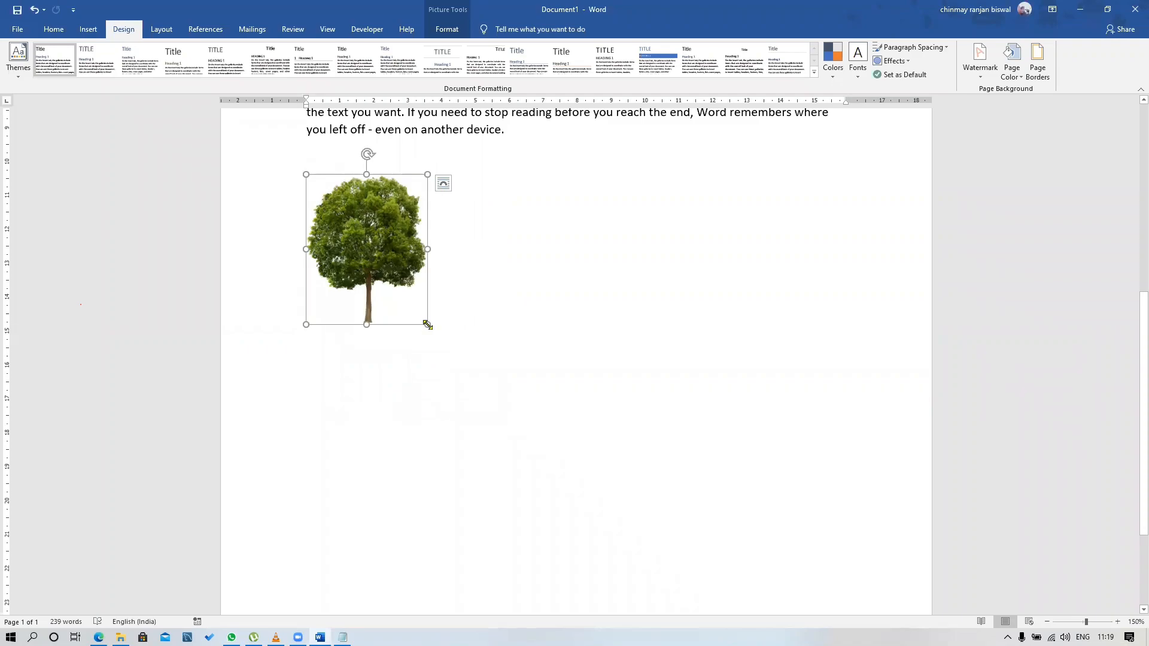
{"action": "left_click_drag", "start_coordinate": [428, 325], "coordinate": [509, 426]}
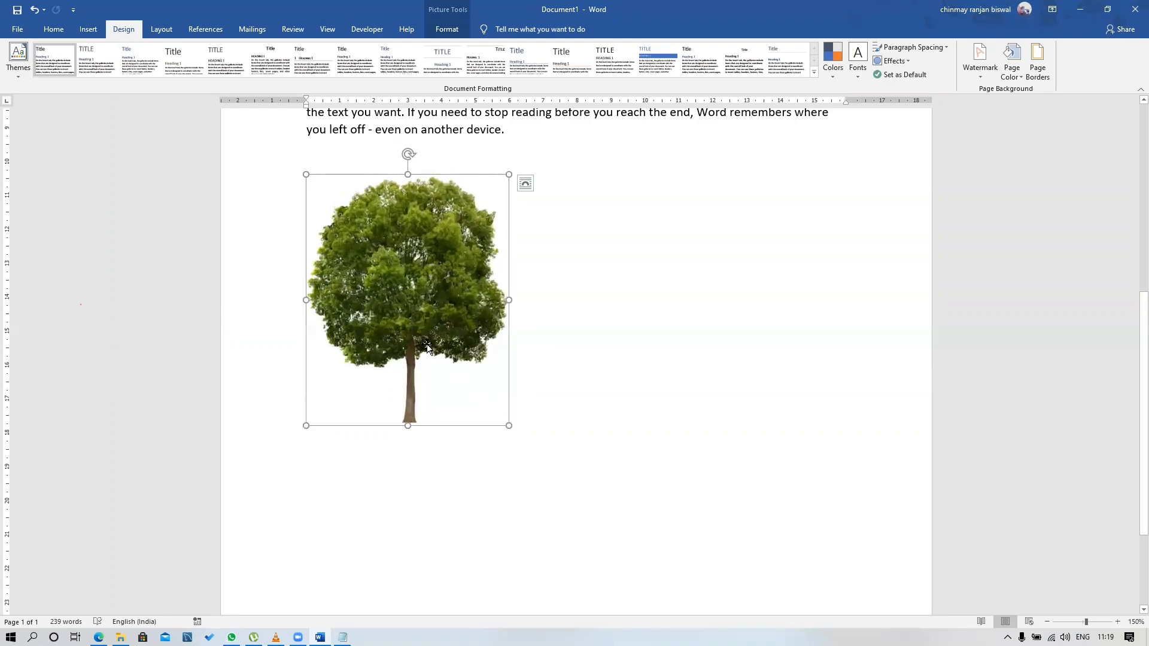
{"action": "scroll", "coordinate": [447, 351], "scroll_direction": "up", "scroll_amount": 5}
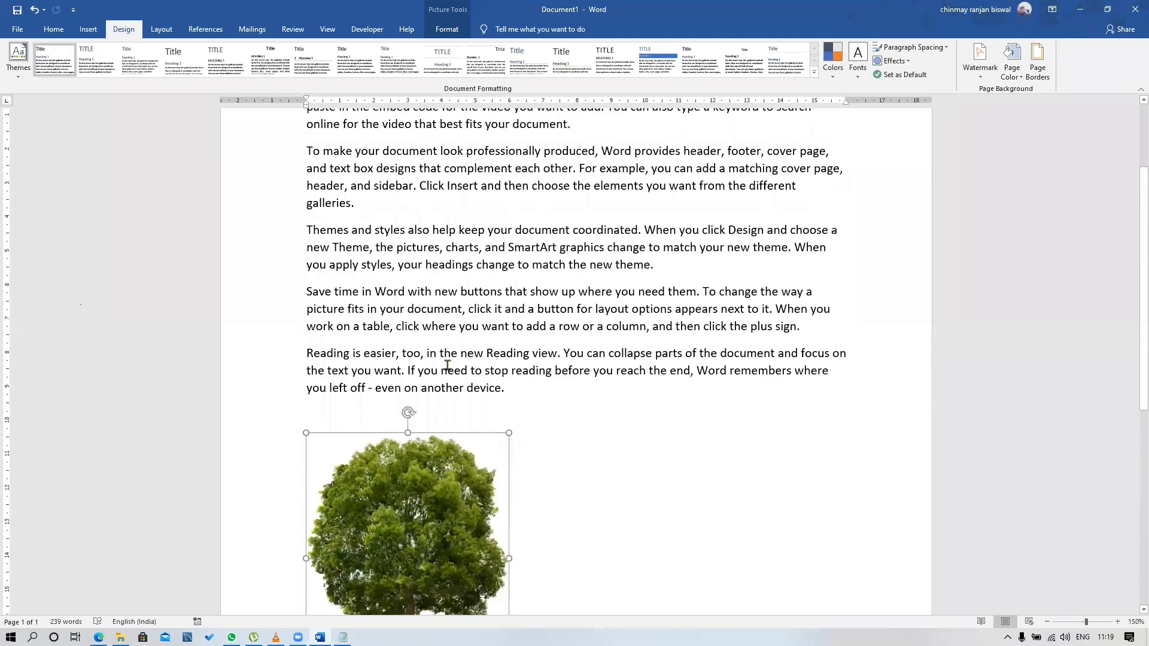
{"action": "scroll", "coordinate": [449, 378], "scroll_direction": "down", "scroll_amount": 2}
{"action": "key", "text": "ctrl+a"}
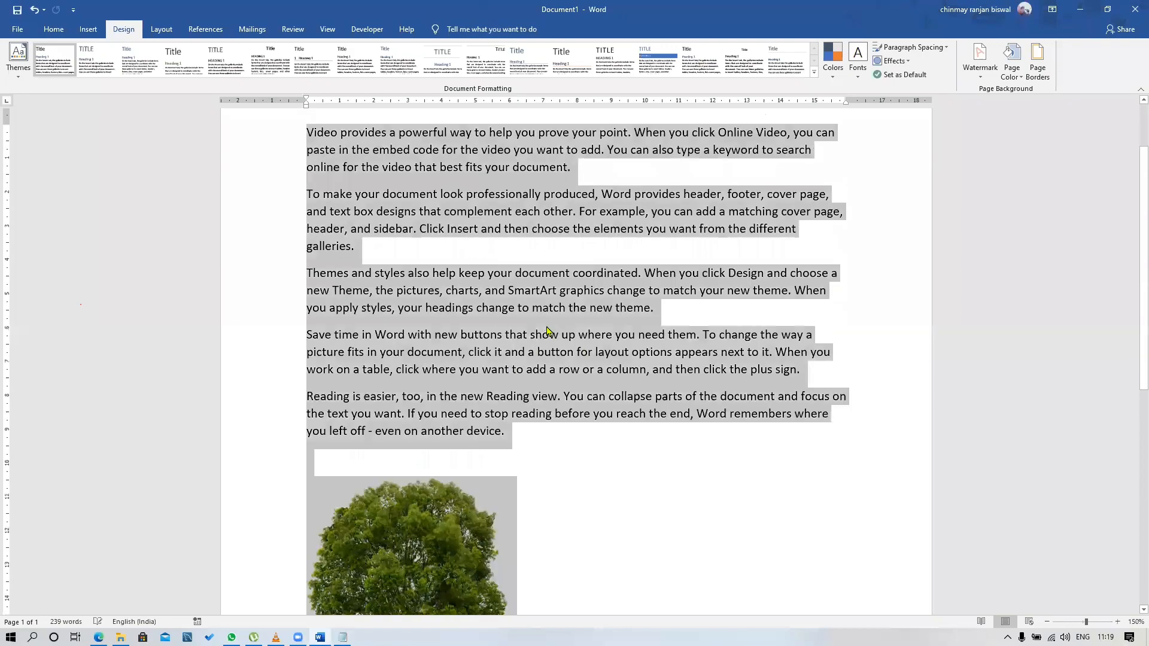
{"action": "left_click", "coordinate": [573, 469]}
Examine the sharpen, soften, brightness and contrast correction presets available for the tree picture
{"action": "left_click", "coordinate": [473, 496]}
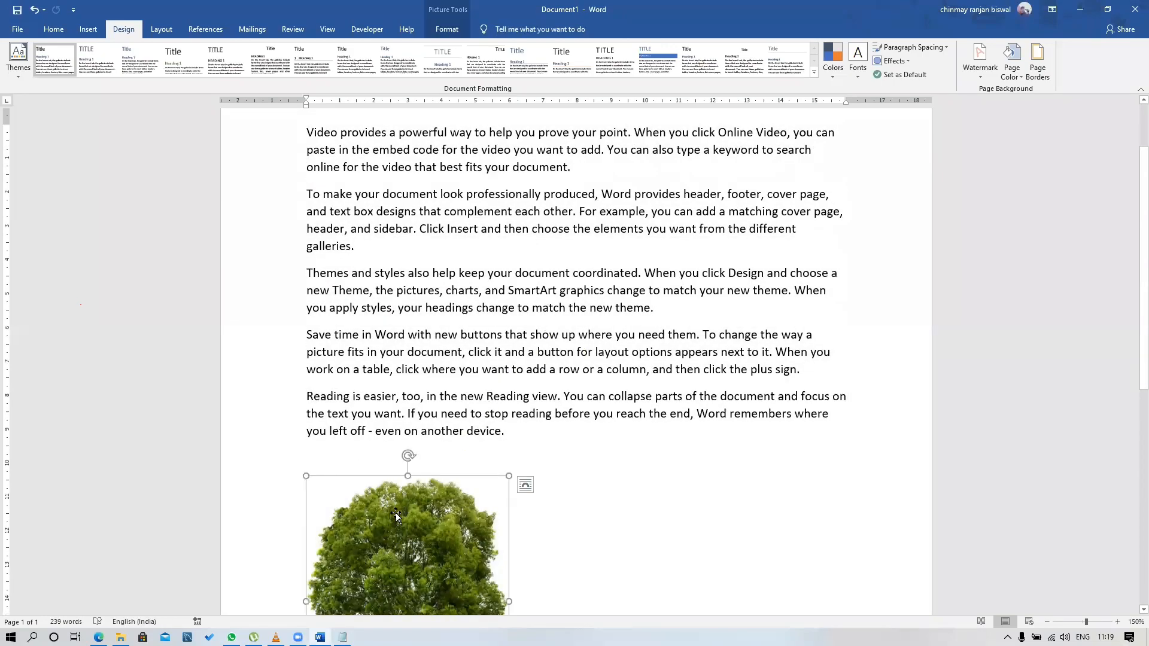
{"action": "scroll", "coordinate": [402, 513], "scroll_direction": "down", "scroll_amount": 1}
{"action": "scroll", "coordinate": [403, 514], "scroll_direction": "up", "scroll_amount": 3}
{"action": "left_click", "coordinate": [447, 28]}
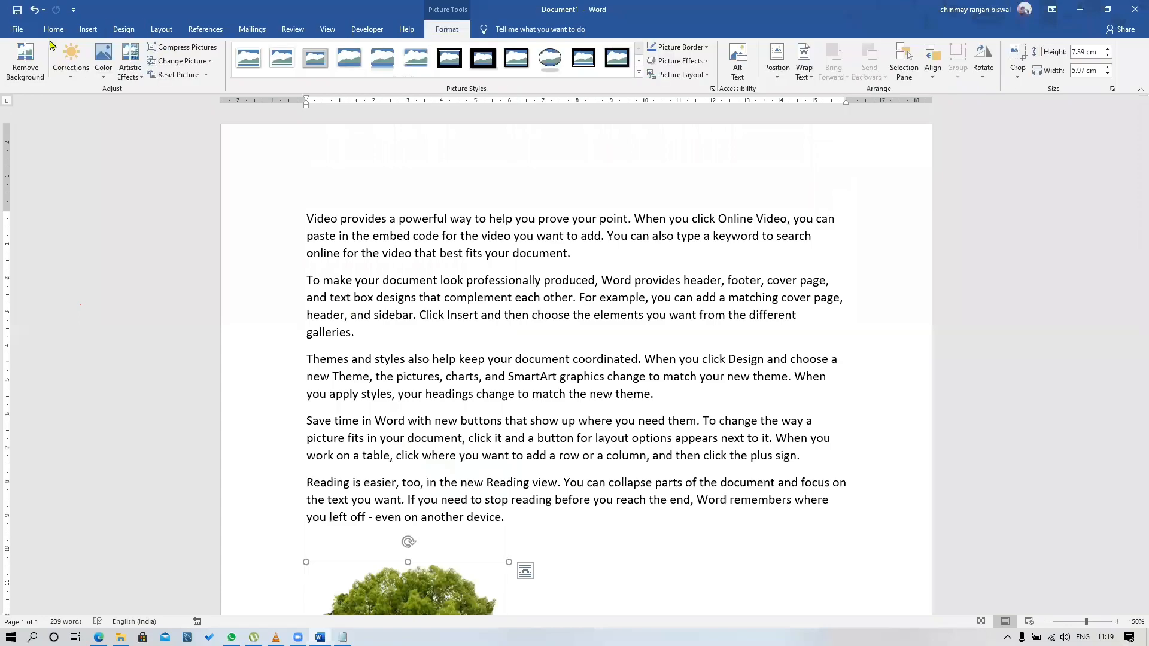
{"action": "left_click", "coordinate": [72, 76]}
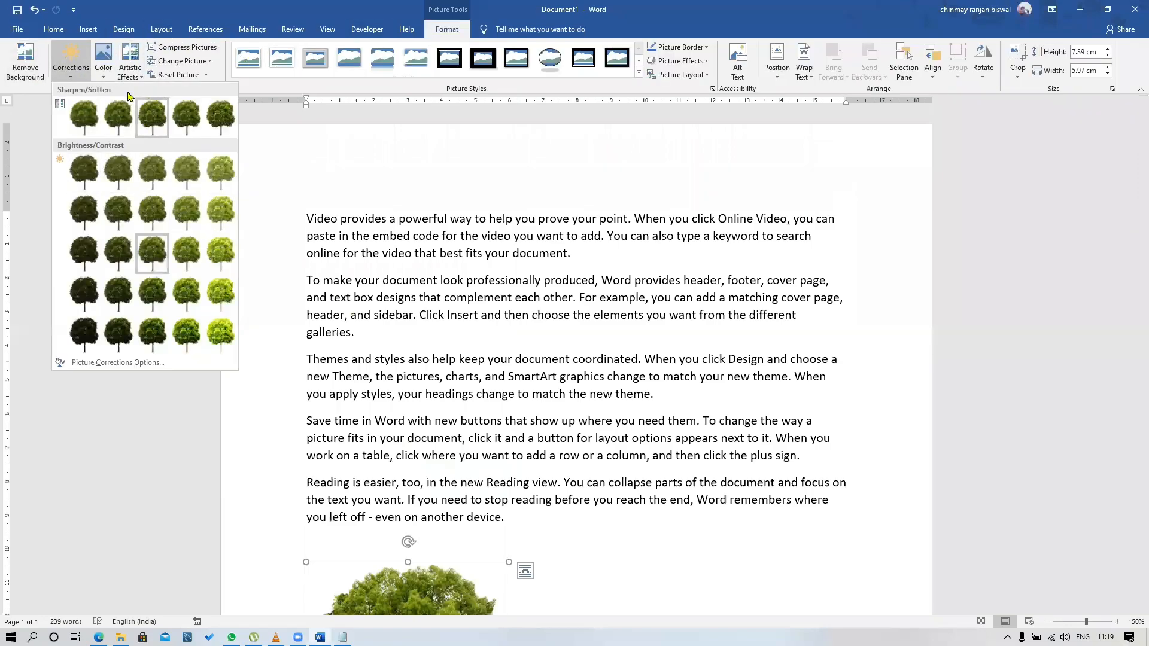
{"action": "left_click", "coordinate": [308, 167]}
{"action": "scroll", "coordinate": [402, 342], "scroll_direction": "down", "scroll_amount": 2}
{"action": "scroll", "coordinate": [401, 343], "scroll_direction": "down", "scroll_amount": 6}
{"action": "scroll", "coordinate": [410, 354], "scroll_direction": "up", "scroll_amount": 2}
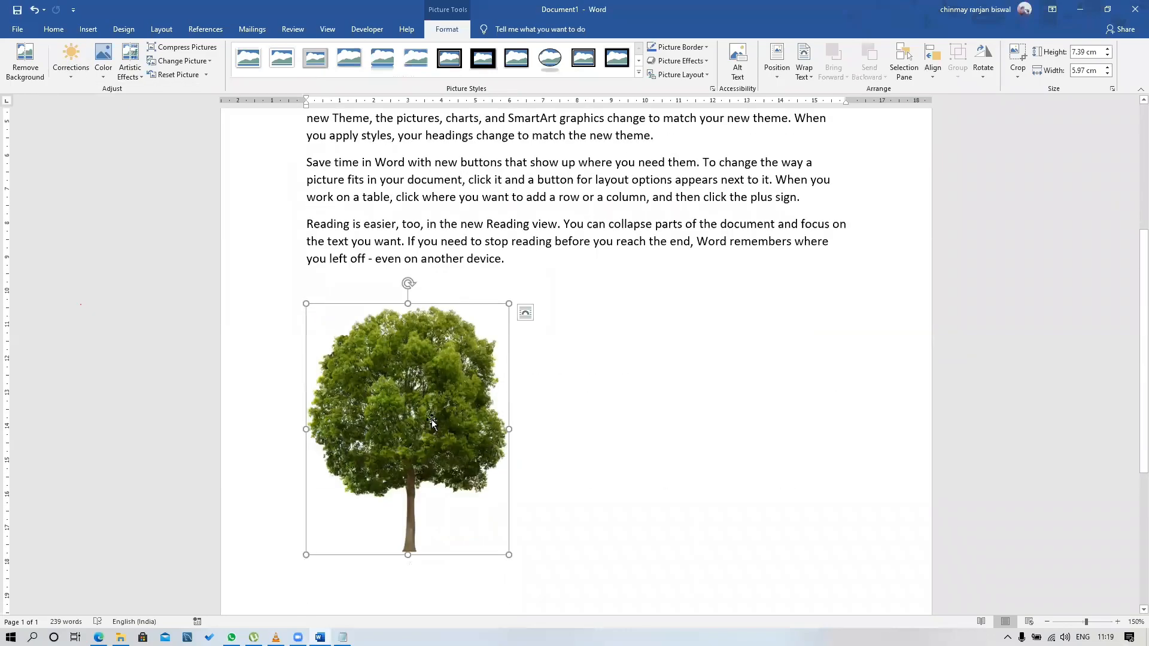
Justify all paragraphs in the document
{"action": "scroll", "coordinate": [432, 425], "scroll_direction": "up", "scroll_amount": 6}
{"action": "scroll", "coordinate": [432, 425], "scroll_direction": "down", "scroll_amount": 2}
{"action": "scroll", "coordinate": [432, 424], "scroll_direction": "down", "scroll_amount": 4}
{"action": "scroll", "coordinate": [446, 407], "scroll_direction": "up", "scroll_amount": 6}
{"action": "scroll", "coordinate": [449, 402], "scroll_direction": "down", "scroll_amount": 2}
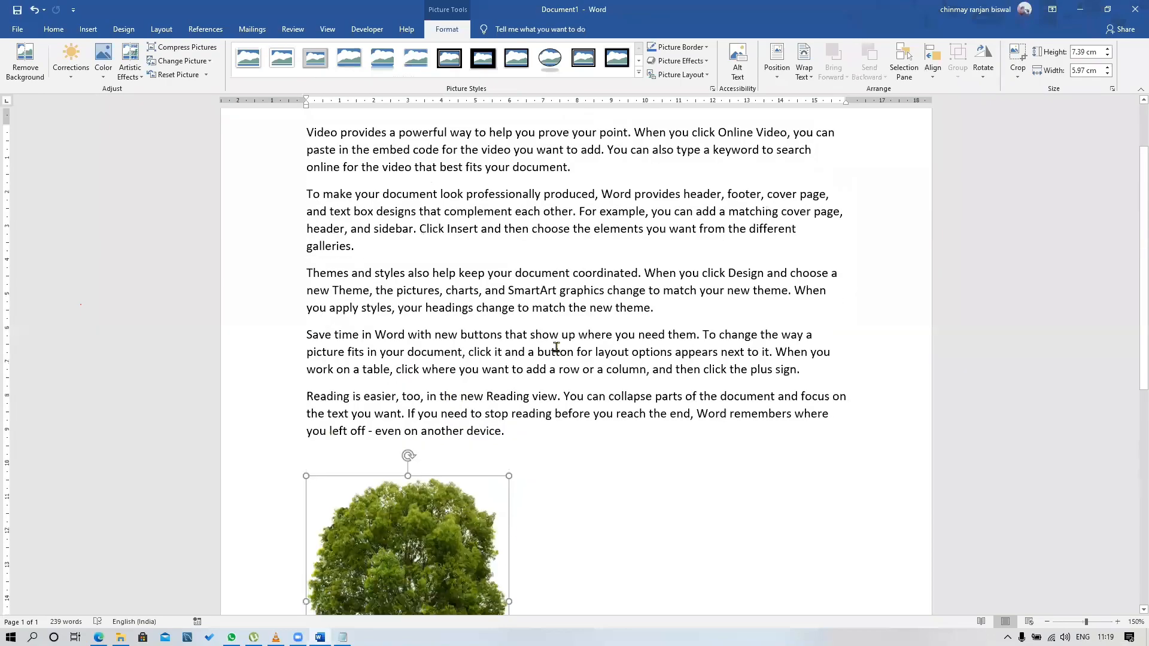
{"action": "left_click", "coordinate": [557, 318]}
{"action": "key", "text": "ctrl+a"}
{"action": "key", "text": "ctrl+j"}
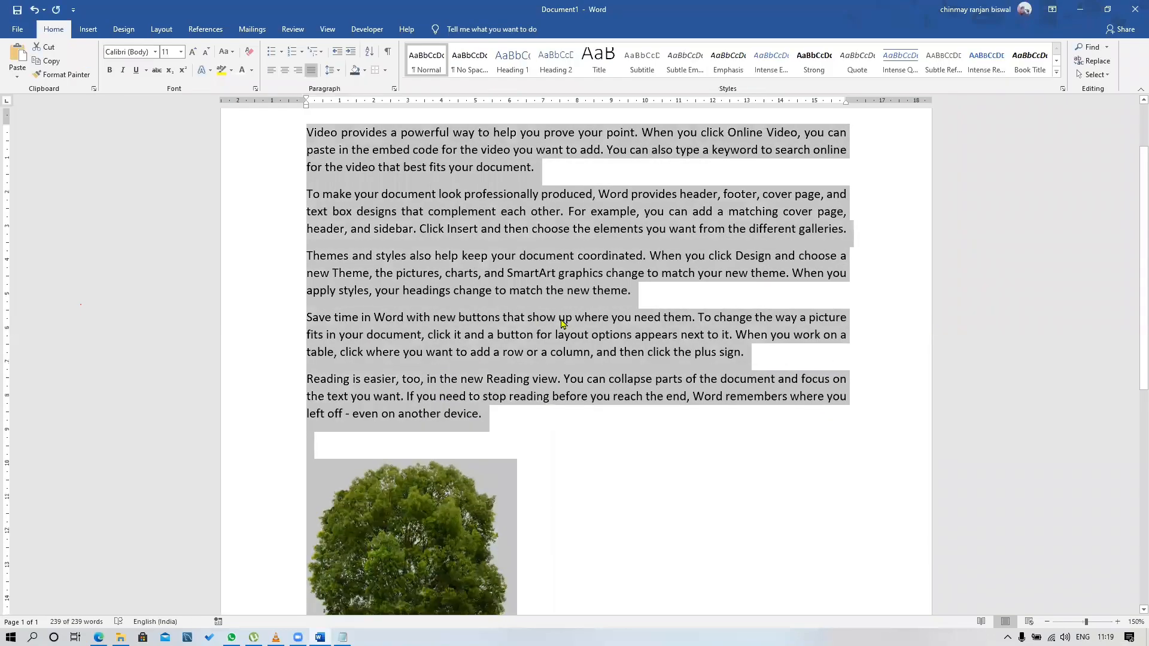
{"action": "left_click", "coordinate": [558, 319]}
Select the tree picture and examine its in-line and text-wrapping position presets
{"action": "scroll", "coordinate": [460, 463], "scroll_direction": "down", "scroll_amount": 3}
{"action": "scroll", "coordinate": [454, 466], "scroll_direction": "up", "scroll_amount": 2}
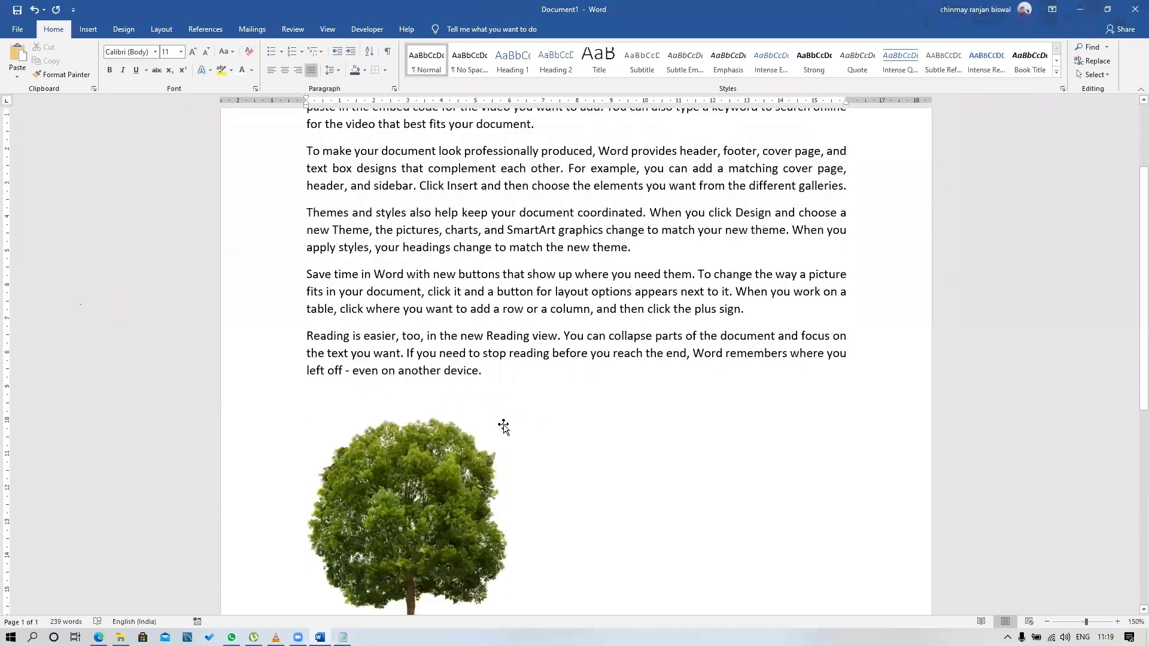
{"action": "scroll", "coordinate": [503, 426], "scroll_direction": "down", "scroll_amount": 1}
{"action": "left_click", "coordinate": [433, 436]}
{"action": "scroll", "coordinate": [433, 436], "scroll_direction": "down", "scroll_amount": 4}
{"action": "scroll", "coordinate": [440, 325], "scroll_direction": "up", "scroll_amount": 3}
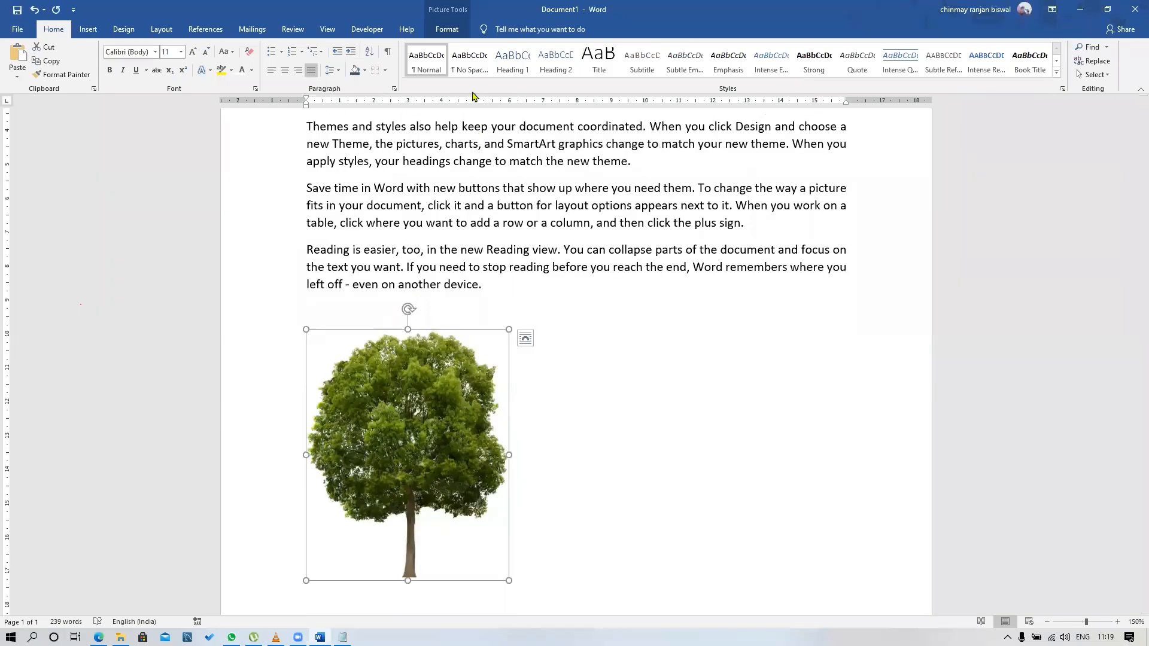
{"action": "left_click", "coordinate": [450, 33]}
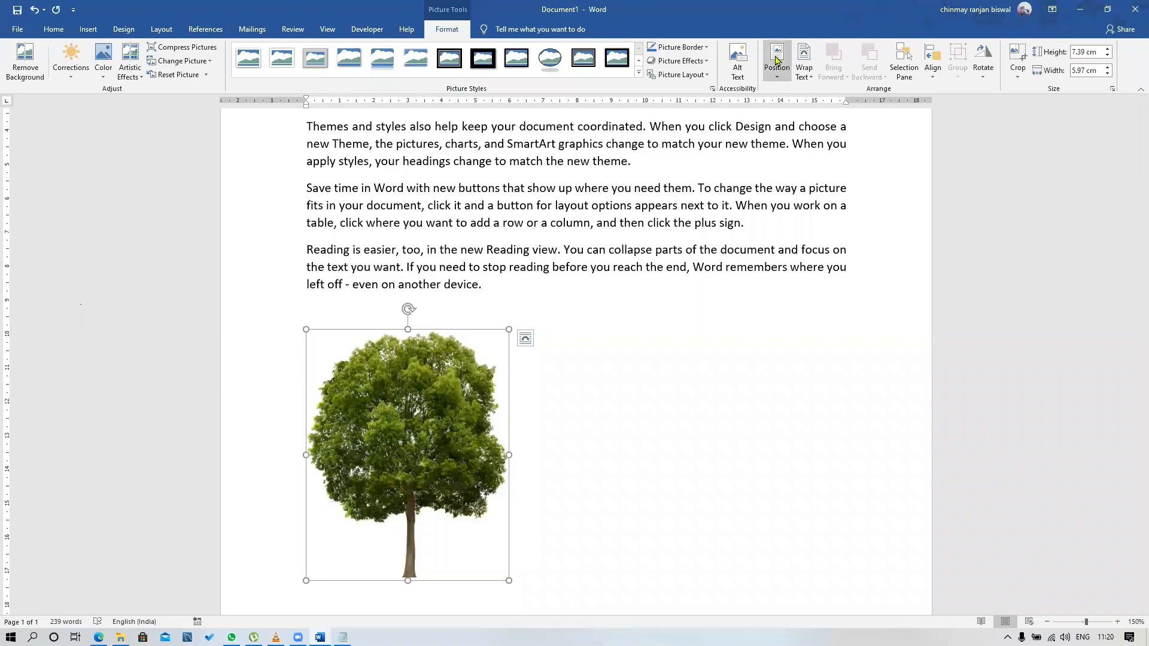
{"action": "left_click", "coordinate": [781, 74]}
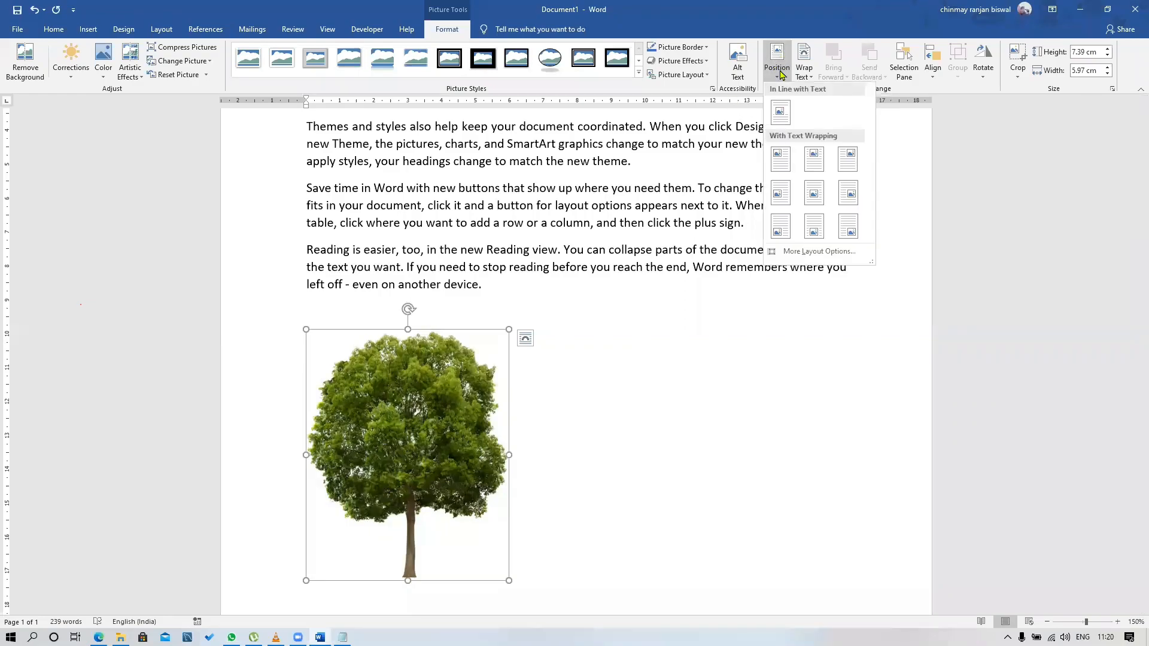
{"action": "key", "text": "Escape"}
Place the tree picture at the top left of the page with square text wrapping
{"action": "scroll", "coordinate": [526, 261], "scroll_direction": "down", "scroll_amount": 8}
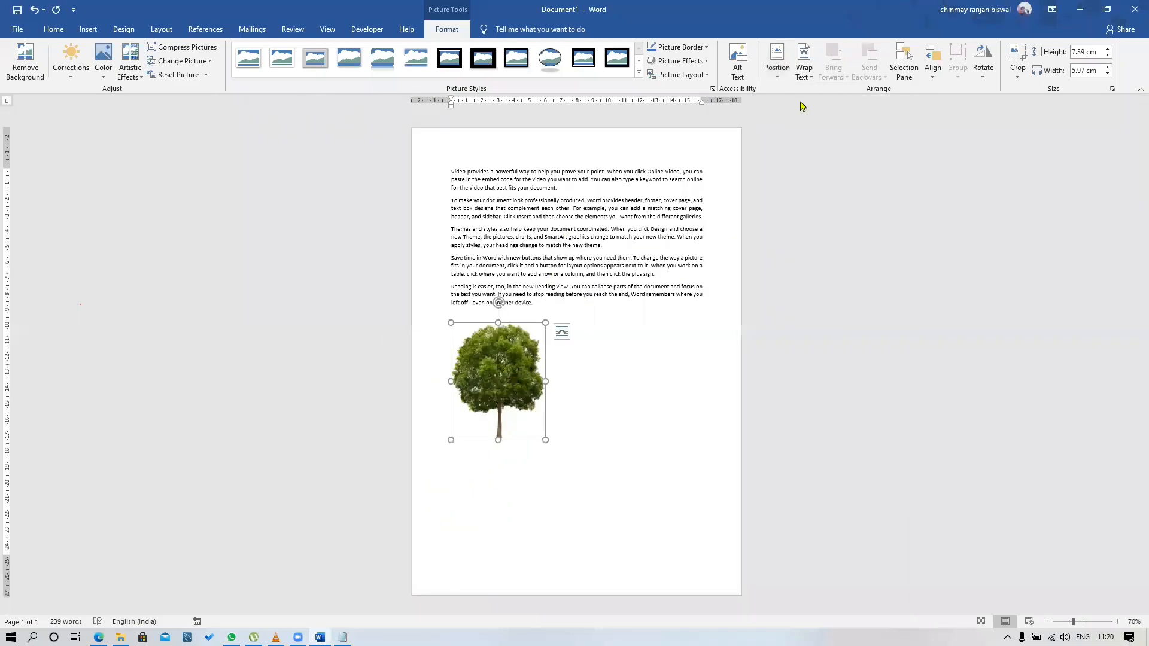
{"action": "left_click", "coordinate": [773, 77]}
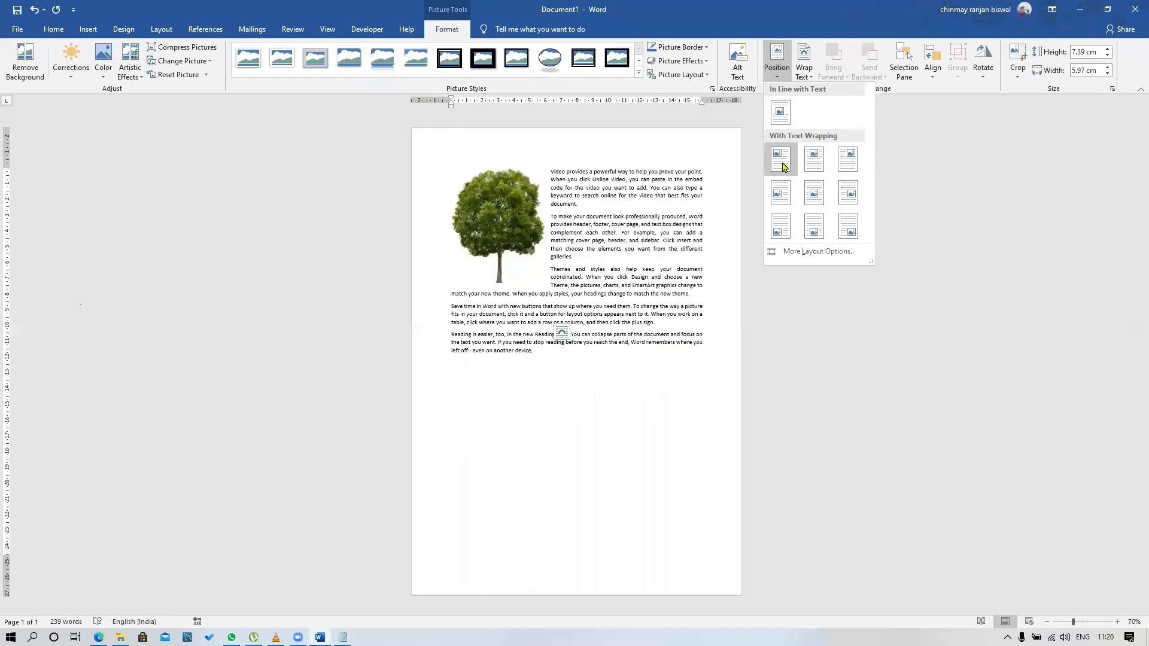
{"action": "left_click", "coordinate": [693, 432]}
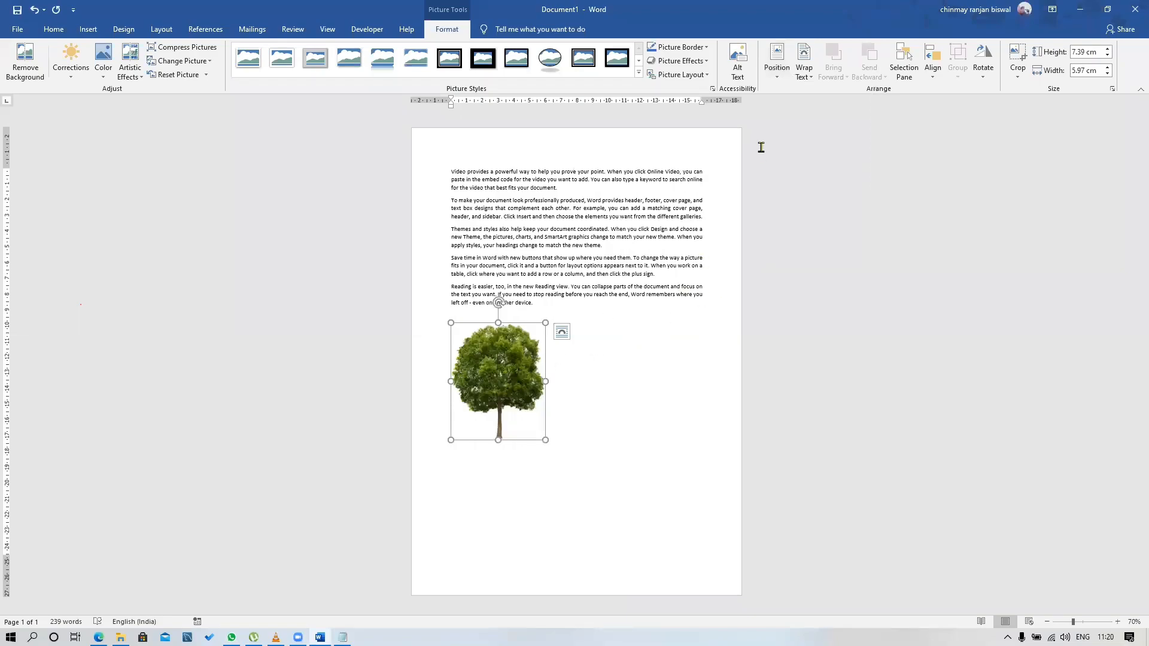
{"action": "left_click", "coordinate": [777, 77]}
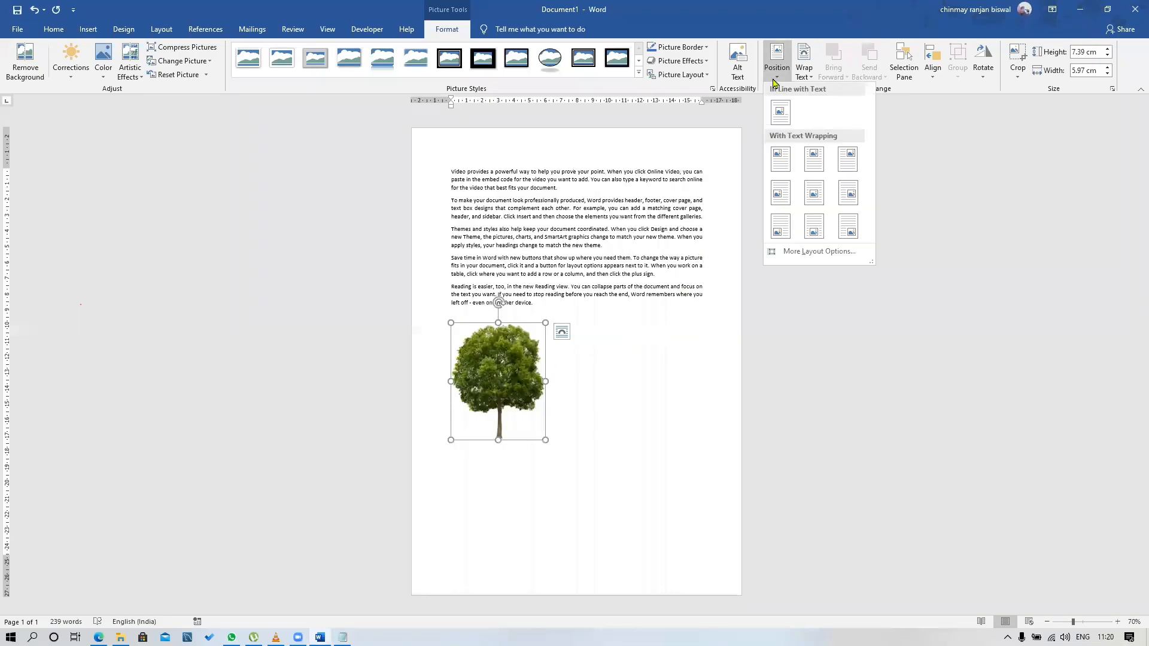
{"action": "left_click", "coordinate": [781, 159]}
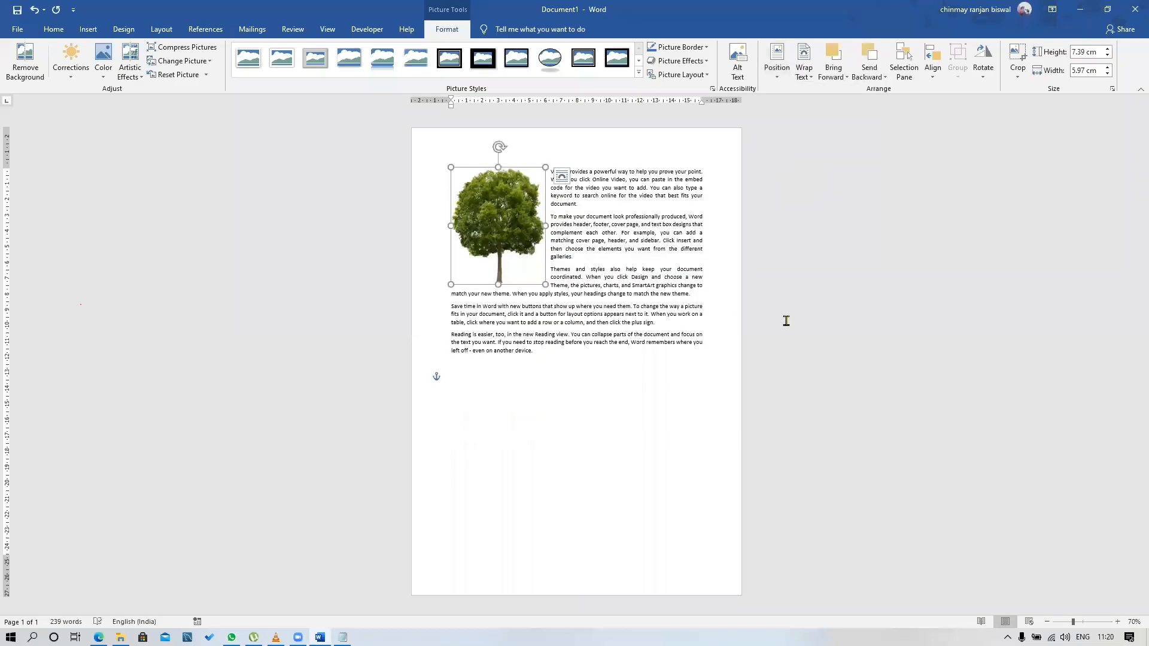
Try the wrapped tree picture at the text's right edge, then at its left edge beside the last two paragraphs
{"action": "scroll", "coordinate": [738, 324], "scroll_direction": "up", "scroll_amount": 5}
{"action": "left_click_drag", "start_coordinate": [473, 245], "coordinate": [721, 327]}
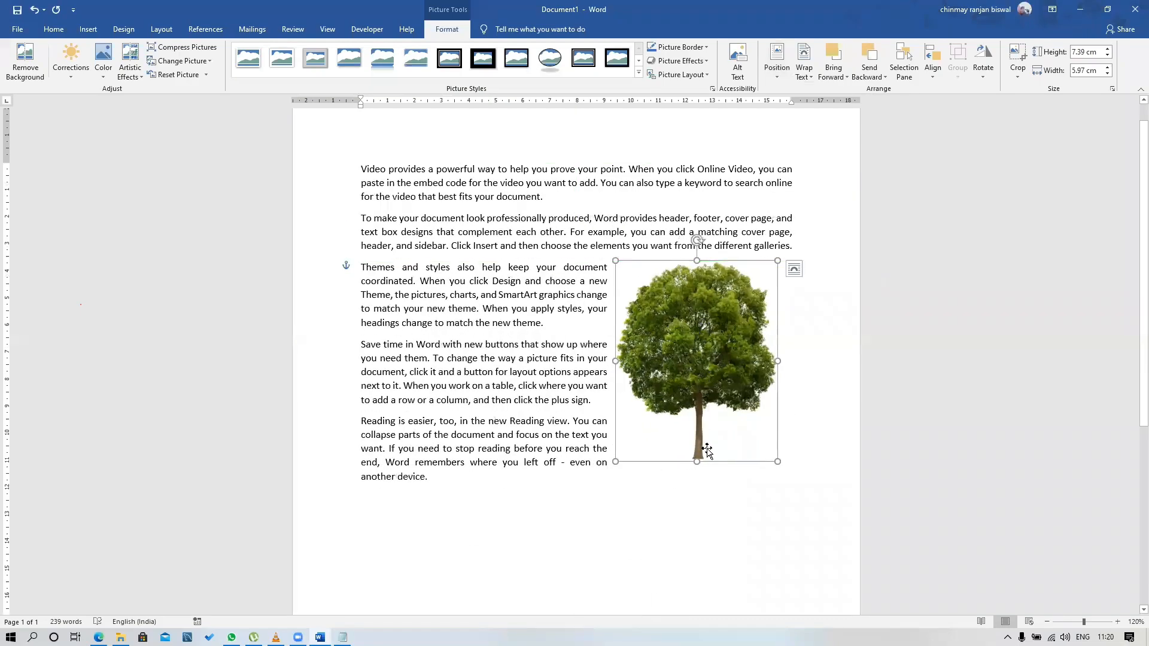
{"action": "left_click_drag", "start_coordinate": [663, 374], "coordinate": [438, 399]}
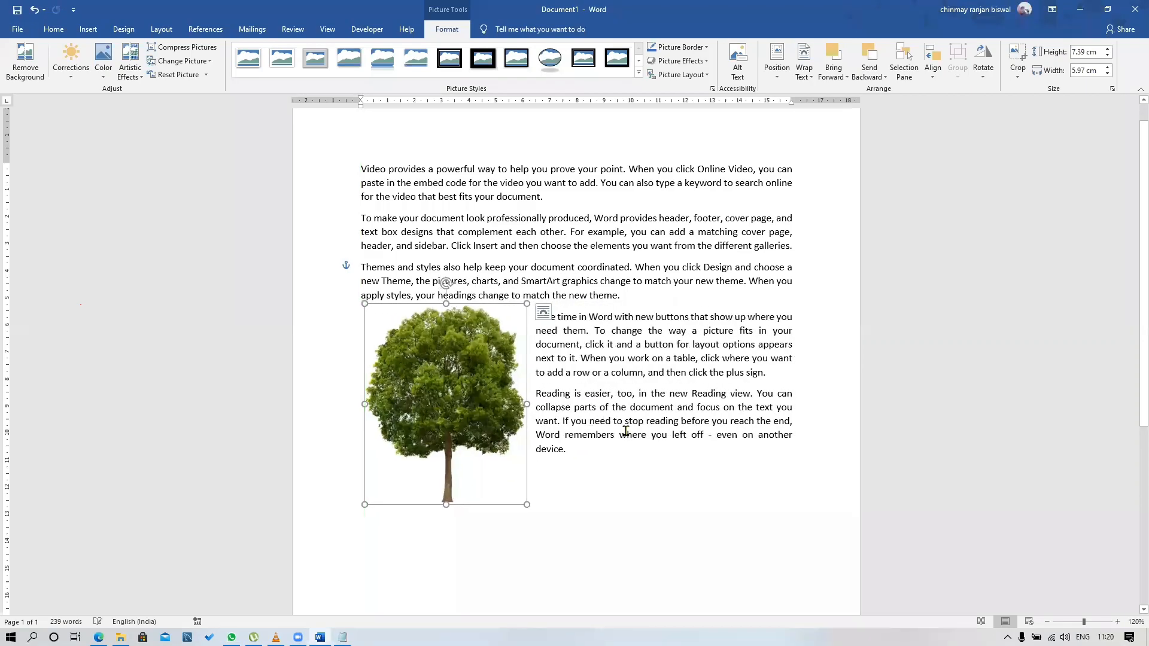
{"action": "left_click", "coordinate": [601, 492]}
{"action": "scroll", "coordinate": [600, 489], "scroll_direction": "down", "scroll_amount": 2}
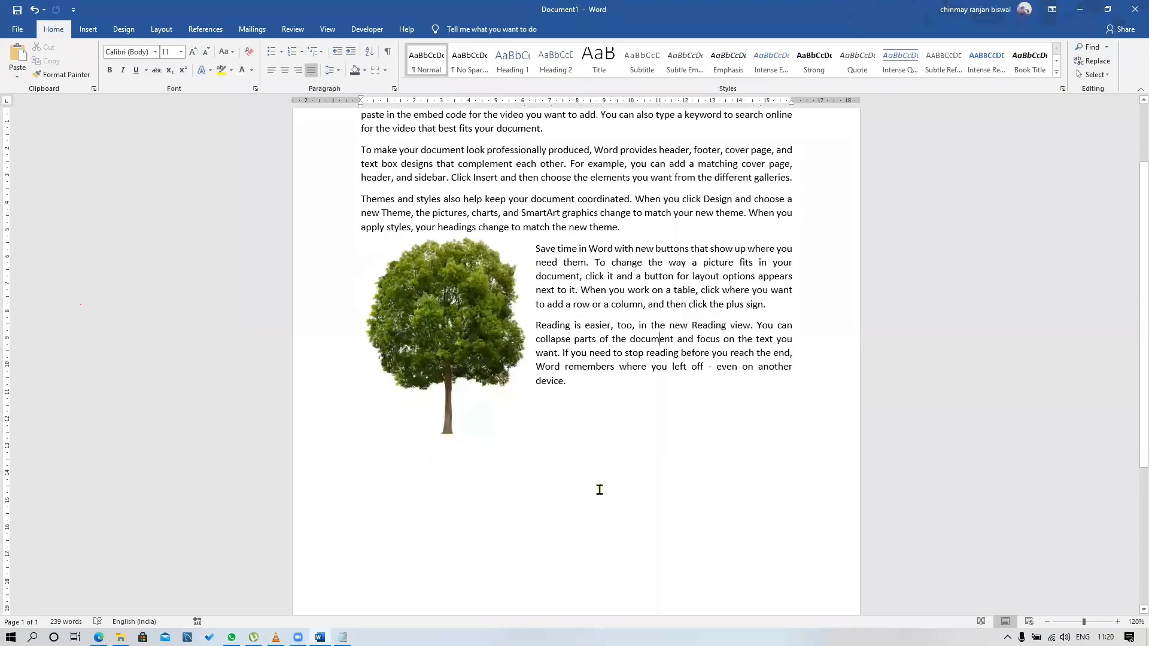
Move the tree picture to the middle of the text, so the second to fourth paragraphs wrap around both sides
{"action": "scroll", "coordinate": [600, 490], "scroll_direction": "up", "scroll_amount": 3}
{"action": "left_click_drag", "start_coordinate": [440, 396], "coordinate": [439, 266]}
{"action": "left_click_drag", "start_coordinate": [469, 323], "coordinate": [611, 341]}
Change the tree picture's text wrapping to In Line with Text
{"action": "left_click", "coordinate": [450, 30]}
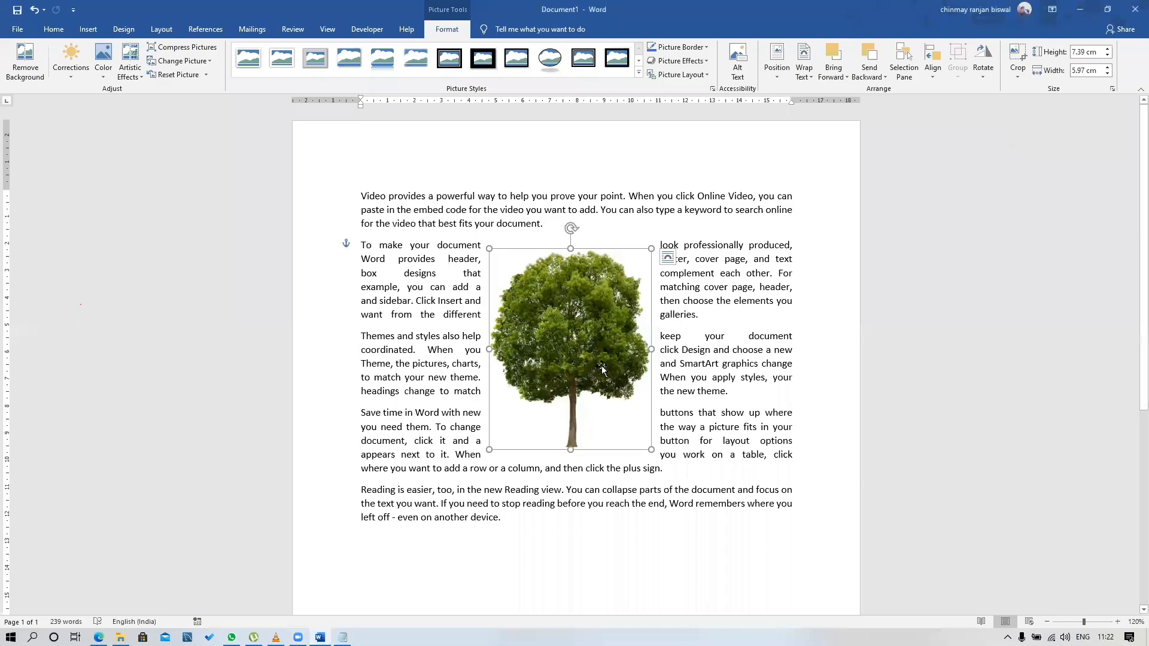
{"action": "left_click", "coordinate": [806, 77]}
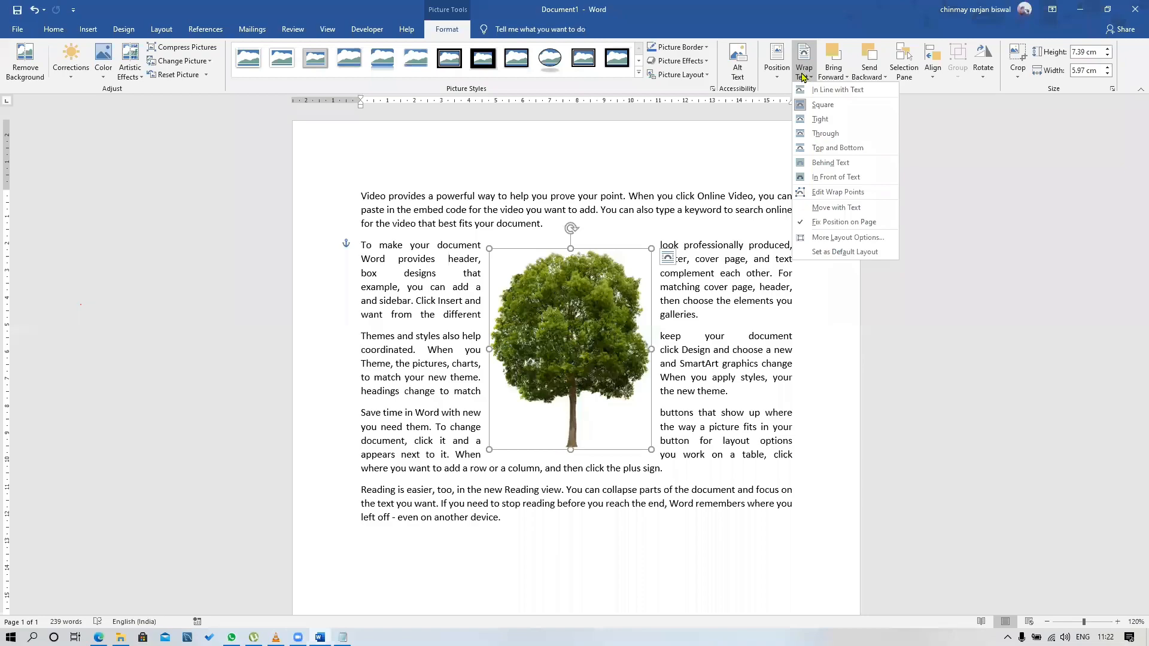
{"action": "left_click", "coordinate": [838, 91]}
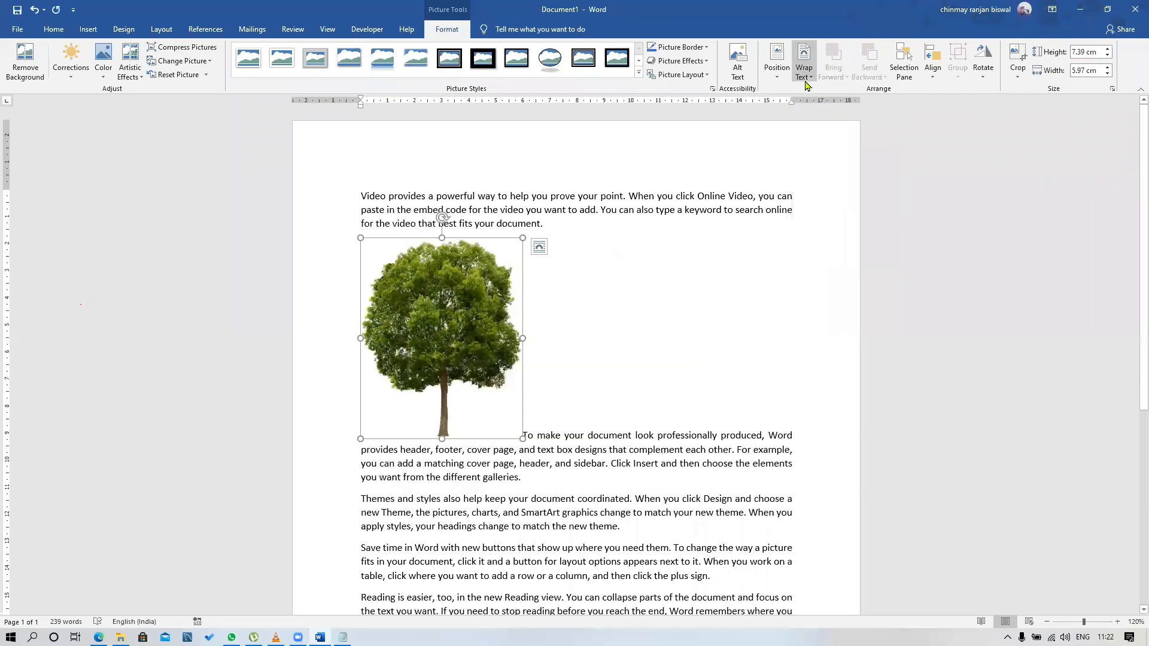
{"action": "left_click", "coordinate": [710, 435]}
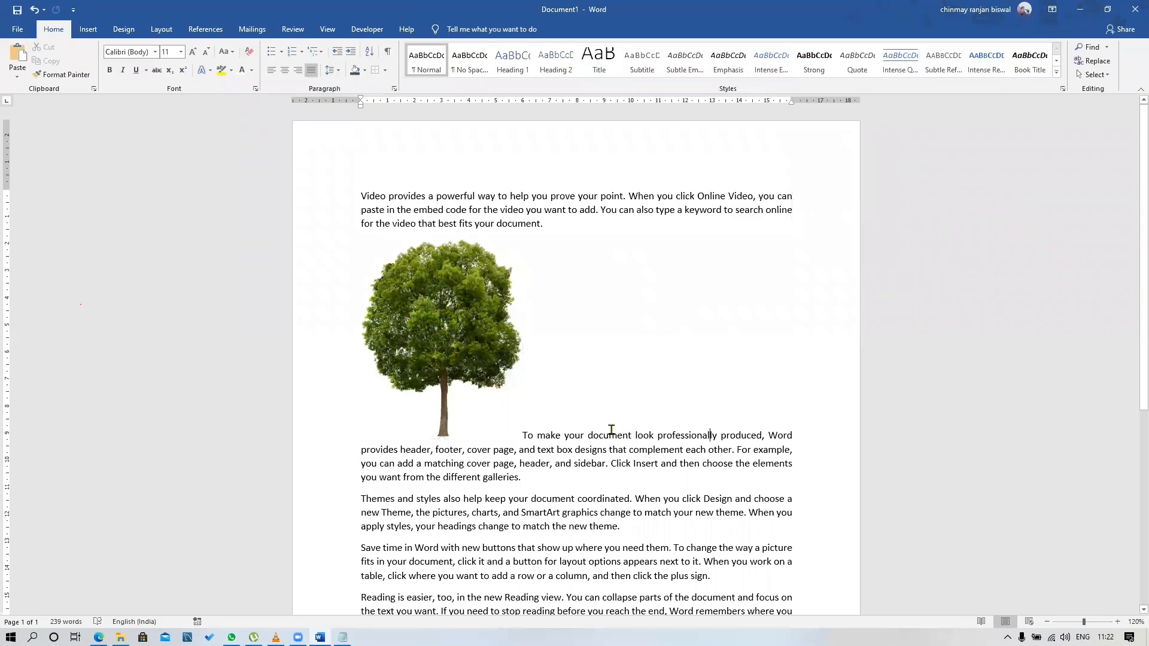
Move the in-line tree picture into the word "document" in the Themes and styles paragraph and keep it selected
{"action": "left_click", "coordinate": [507, 416]}
{"action": "left_click", "coordinate": [526, 437]}
{"action": "left_click", "coordinate": [519, 427]}
{"action": "left_click_drag", "start_coordinate": [454, 339], "coordinate": [559, 498]}
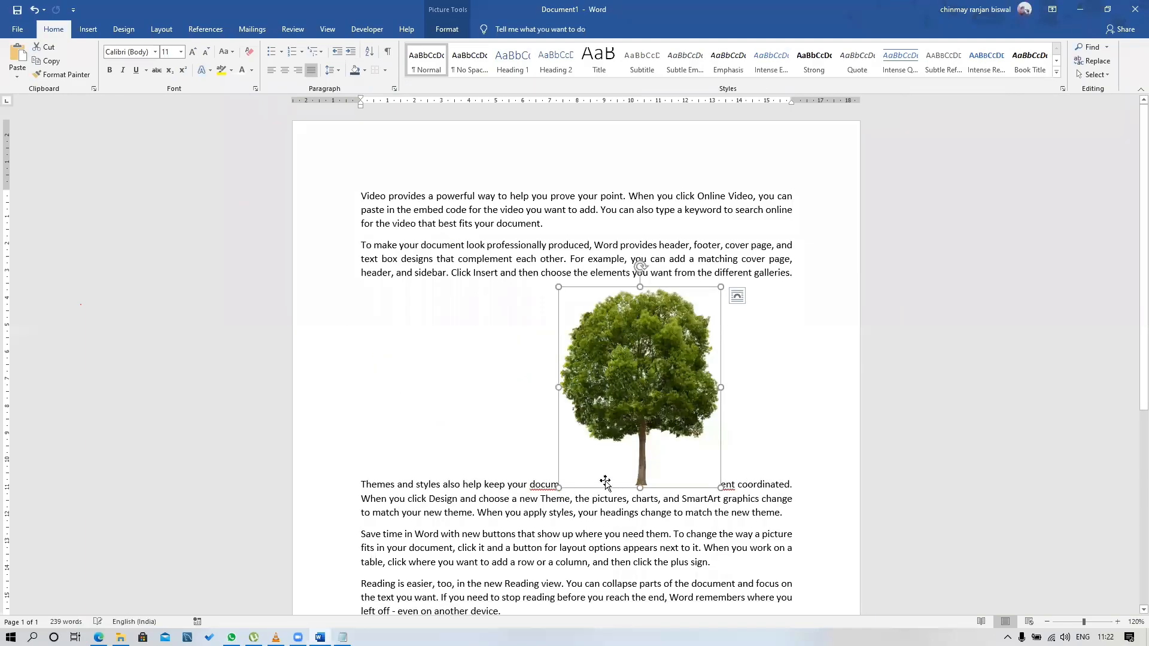
{"action": "left_click", "coordinate": [705, 523]}
{"action": "left_click", "coordinate": [605, 488]}
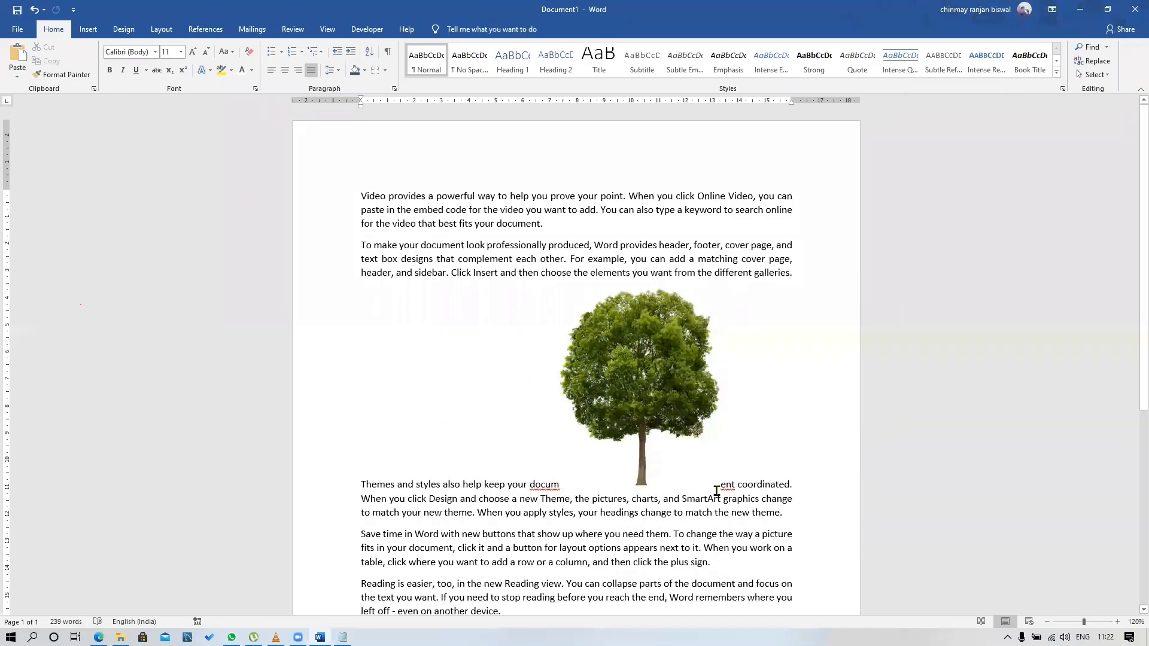
{"action": "left_click", "coordinate": [630, 371]}
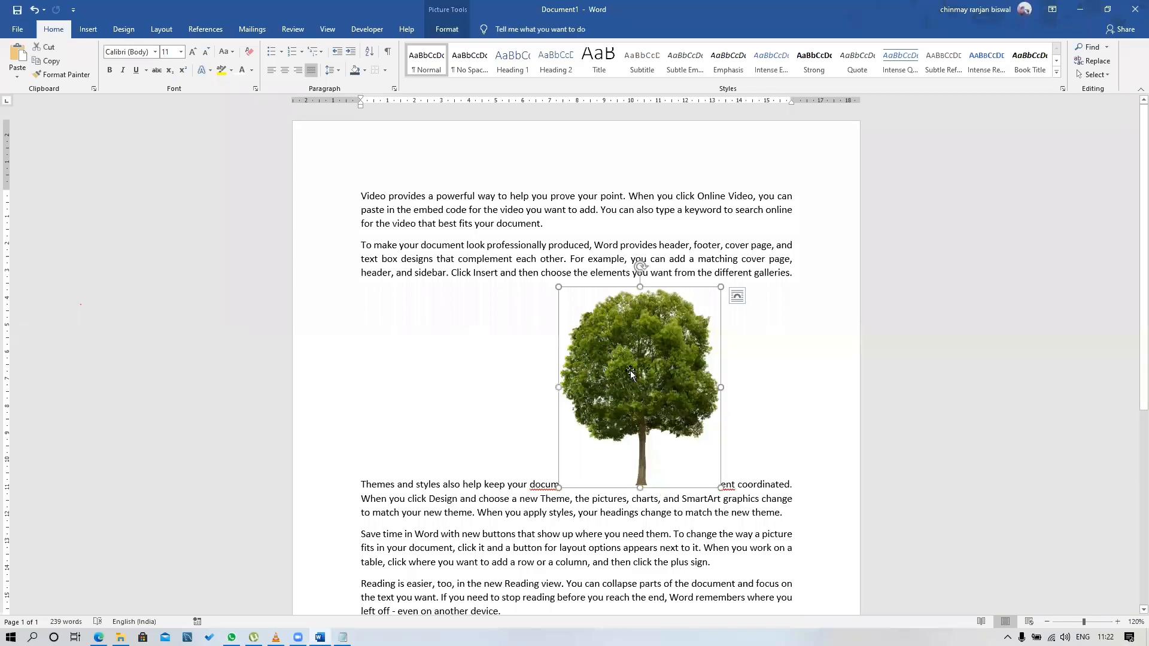
Change the in-line tree picture's text wrapping to Square
{"action": "left_click", "coordinate": [450, 31]}
{"action": "left_click", "coordinate": [803, 67]}
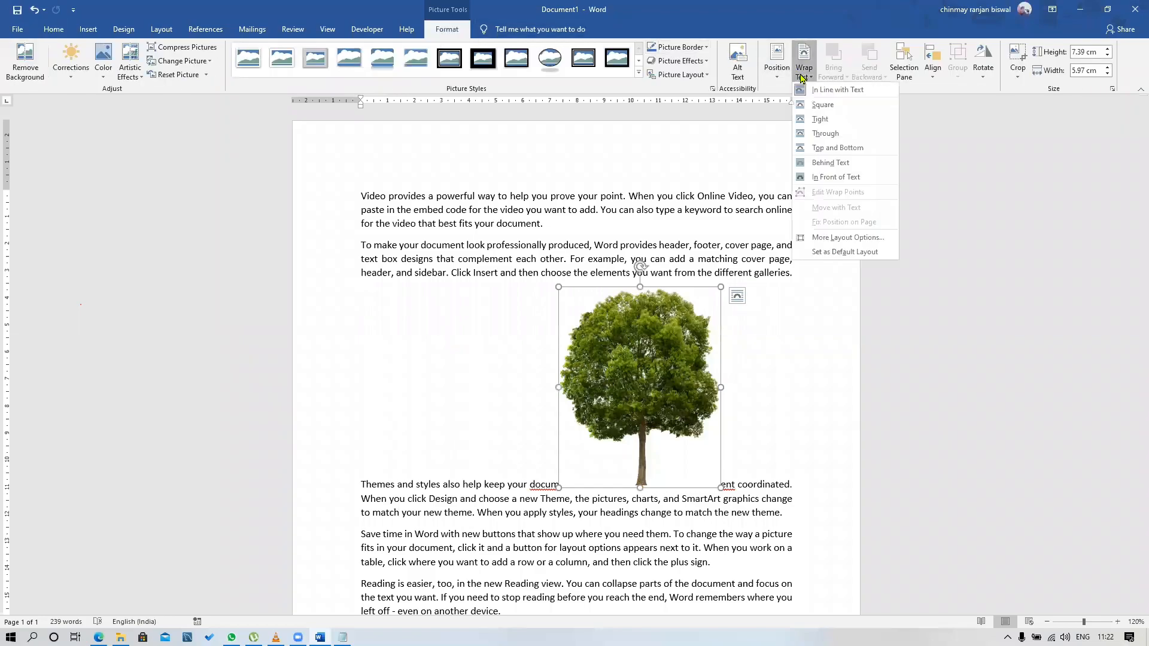
{"action": "left_click", "coordinate": [846, 104]}
Try the square-wrapped tree picture in the middle and at the text's left edge, finally centring it beside the second to fourth paragraphs
{"action": "left_click_drag", "start_coordinate": [659, 343], "coordinate": [557, 322]}
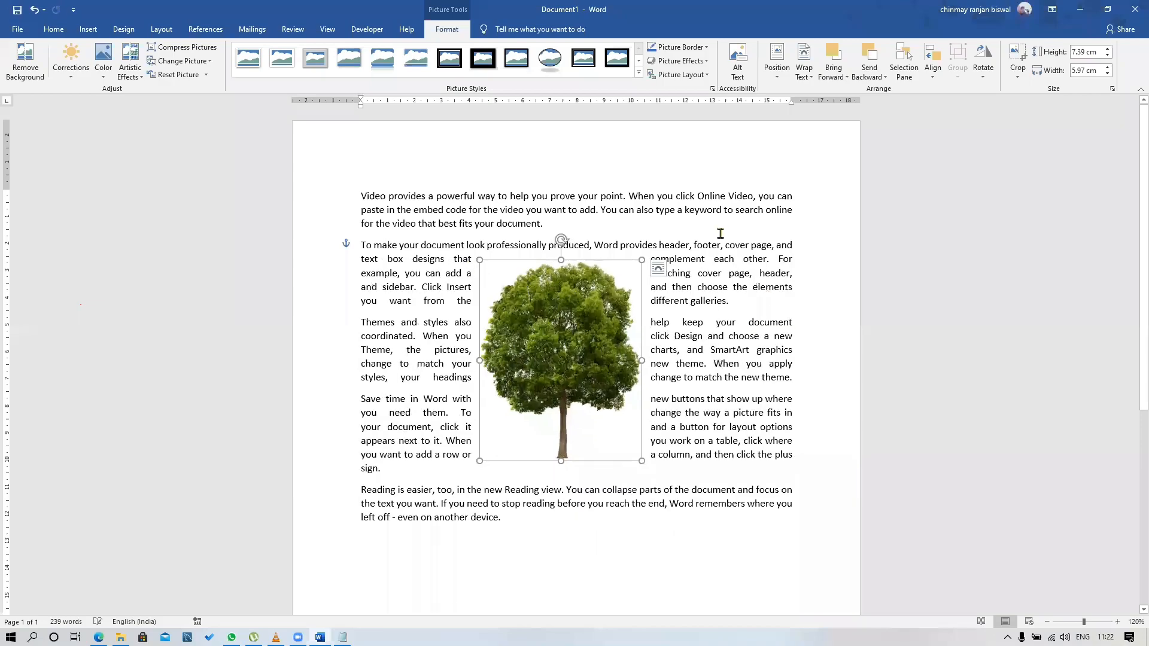
{"action": "left_click_drag", "start_coordinate": [591, 377], "coordinate": [436, 385]}
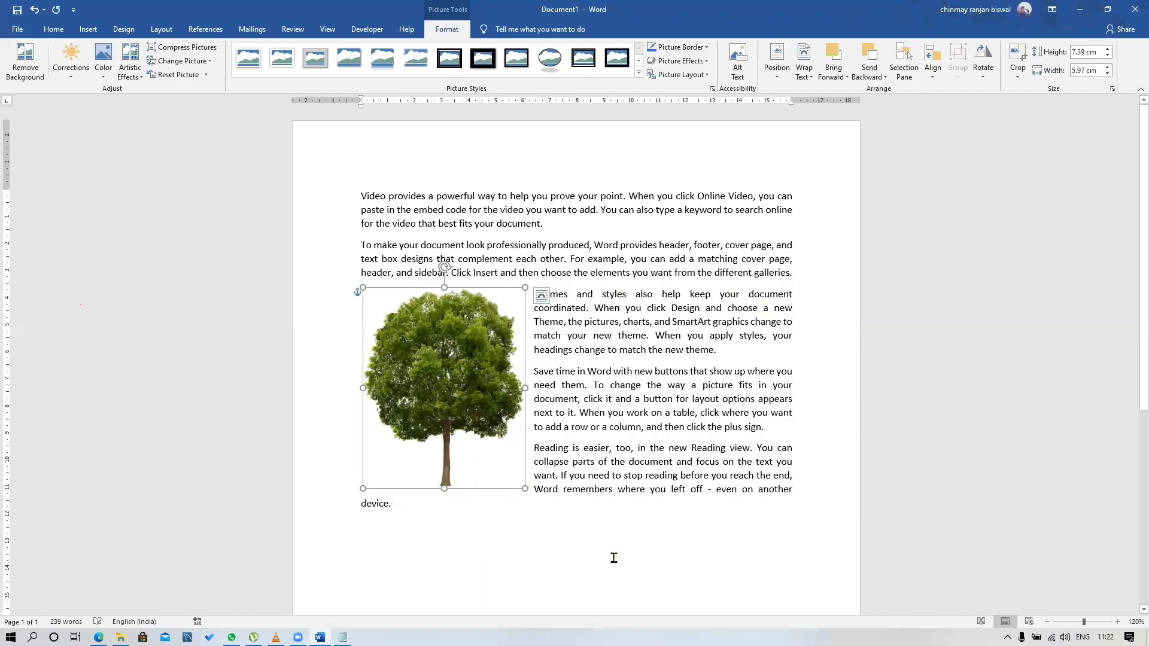
{"action": "left_click_drag", "start_coordinate": [472, 364], "coordinate": [541, 326]}
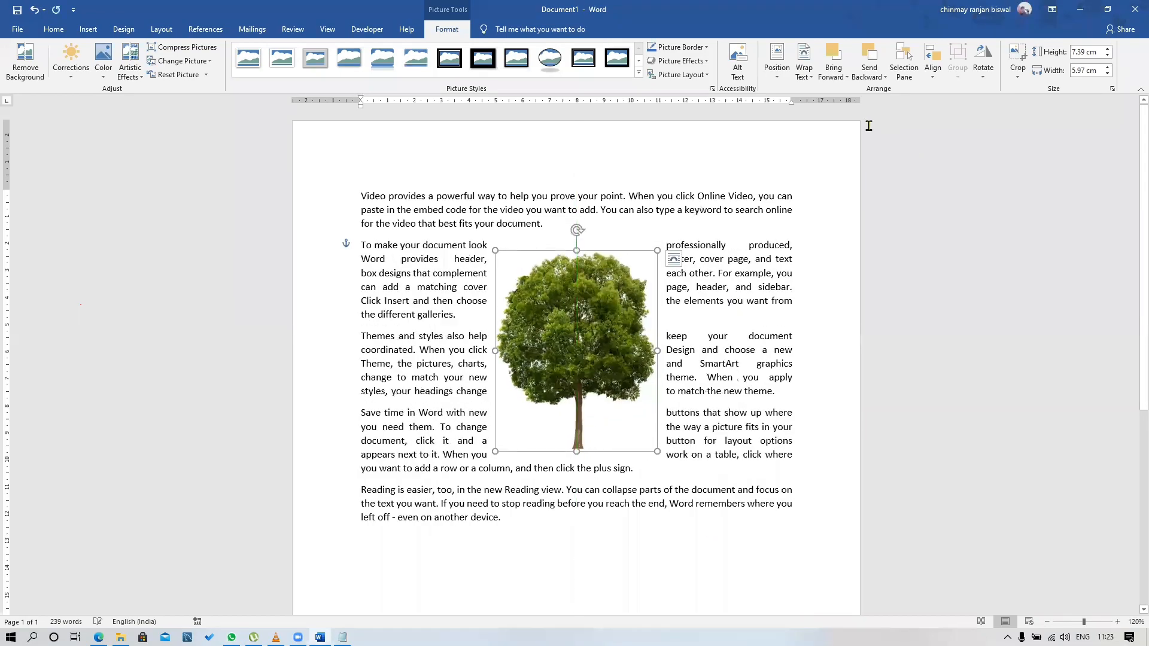
Set the centred tree picture's text wrapping to Tight and deselect it to view the text following its outline
{"action": "left_click", "coordinate": [808, 79]}
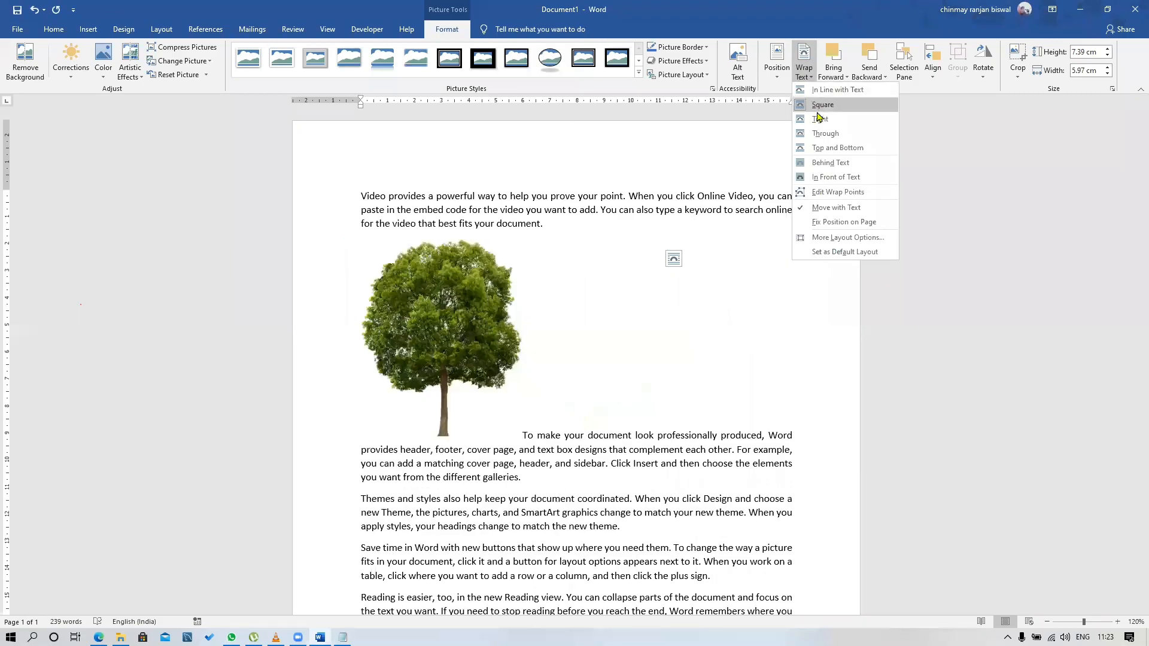
{"action": "left_click", "coordinate": [803, 160]}
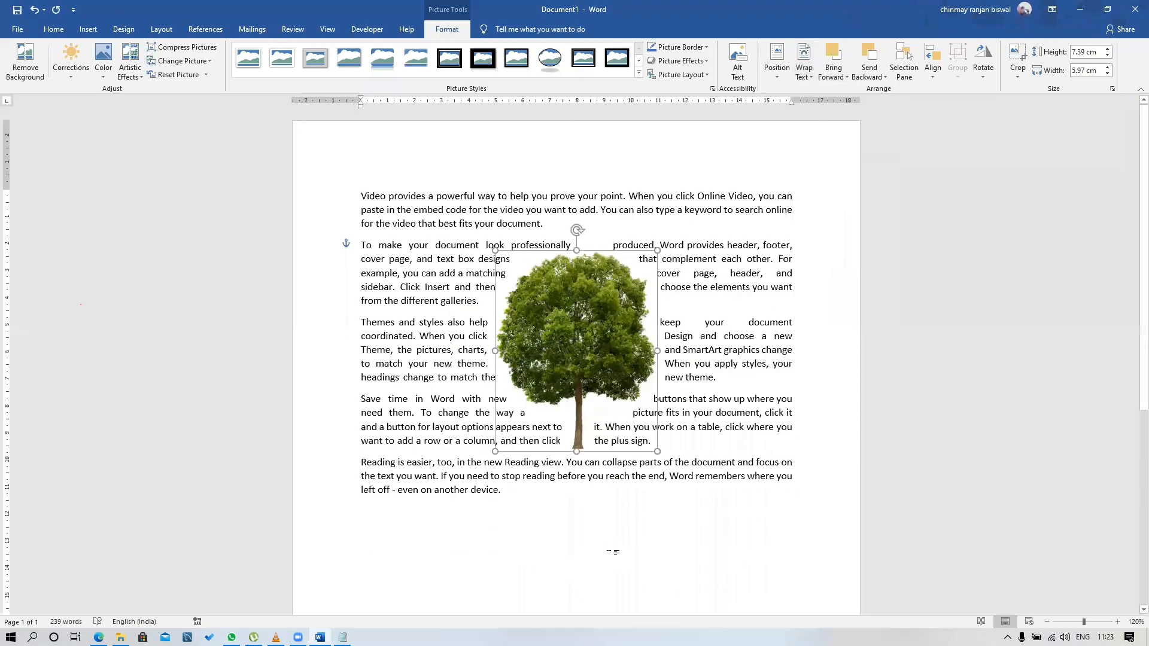
{"action": "left_click", "coordinate": [622, 571]}
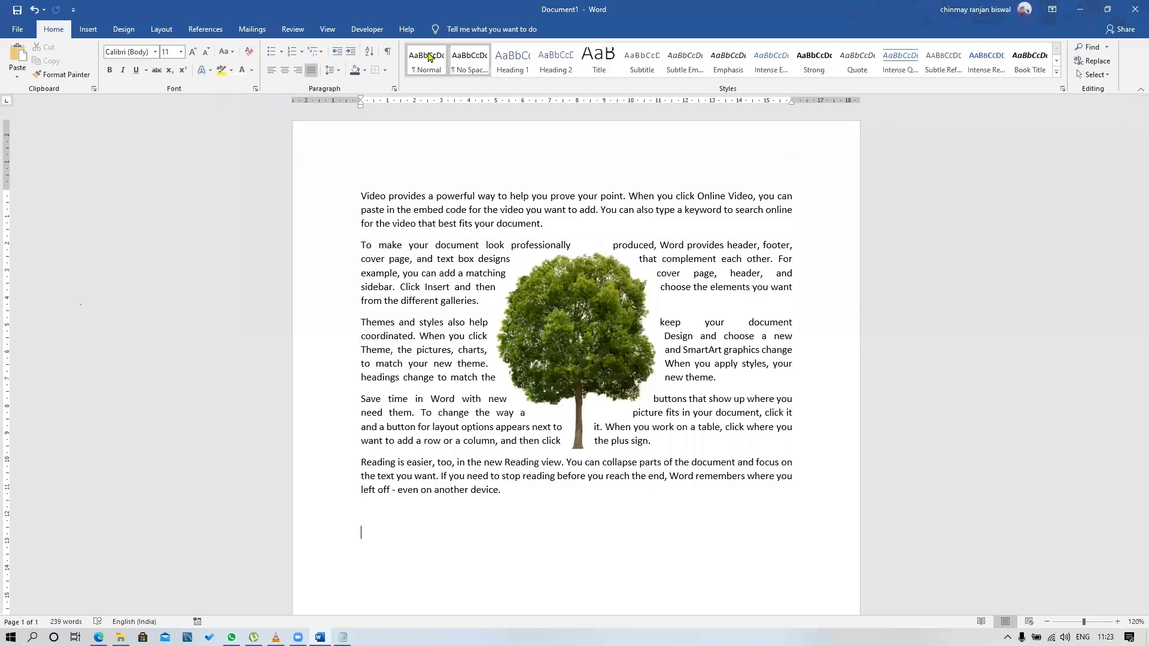
{"action": "left_click", "coordinate": [638, 269]}
{"action": "left_click", "coordinate": [805, 63]}
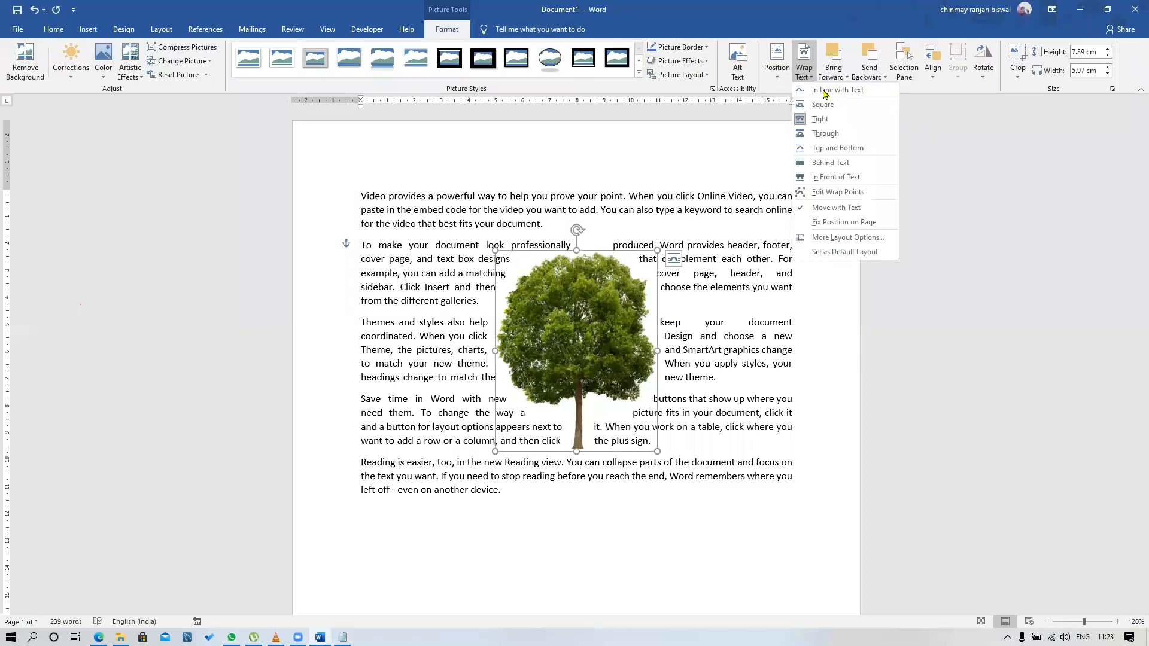
{"action": "left_click", "coordinate": [831, 119]}
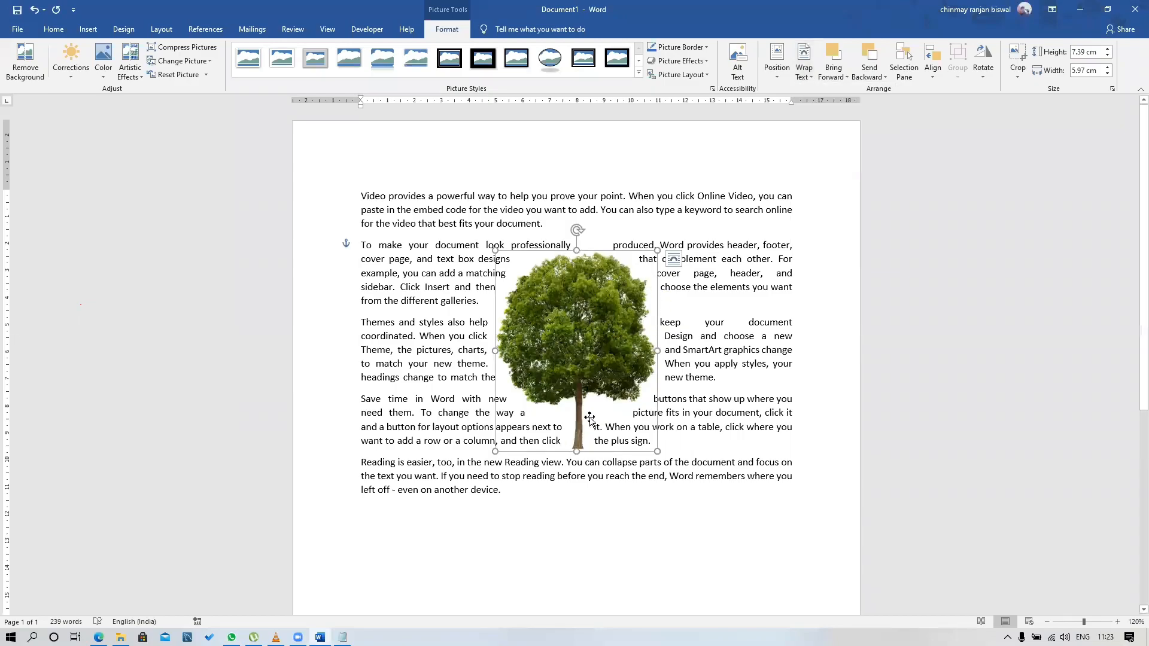
{"action": "left_click", "coordinate": [749, 496]}
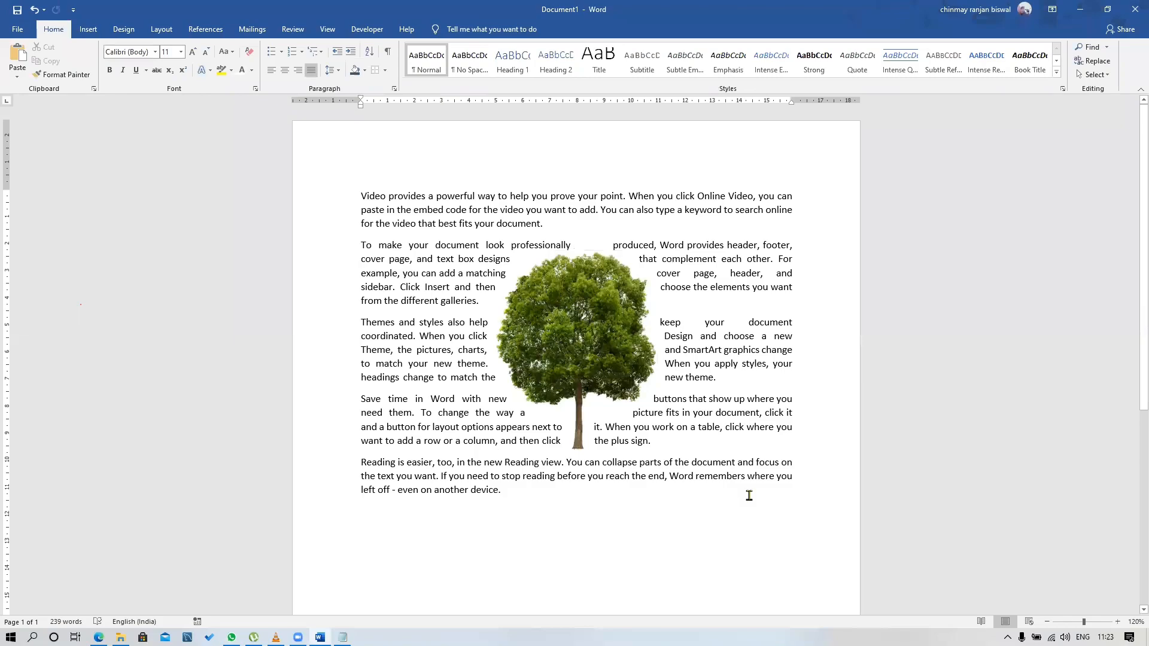
Enlarge the tree picture to about 12.97 cm high by 10.47 cm wide and place it along the right side of the text
{"action": "left_click", "coordinate": [570, 312]}
{"action": "left_click_drag", "start_coordinate": [659, 450], "coordinate": [688, 479]}
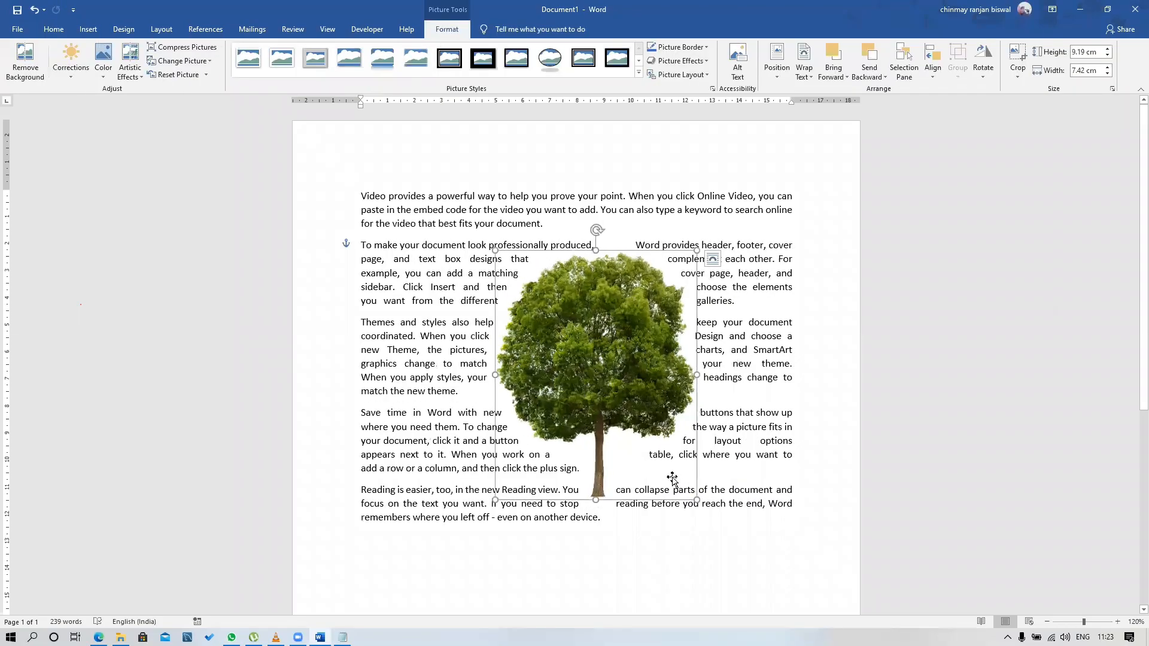
{"action": "left_click_drag", "start_coordinate": [567, 396], "coordinate": [699, 307]}
{"action": "left_click_drag", "start_coordinate": [622, 449], "coordinate": [547, 541]}
{"action": "left_click_drag", "start_coordinate": [669, 357], "coordinate": [683, 351]}
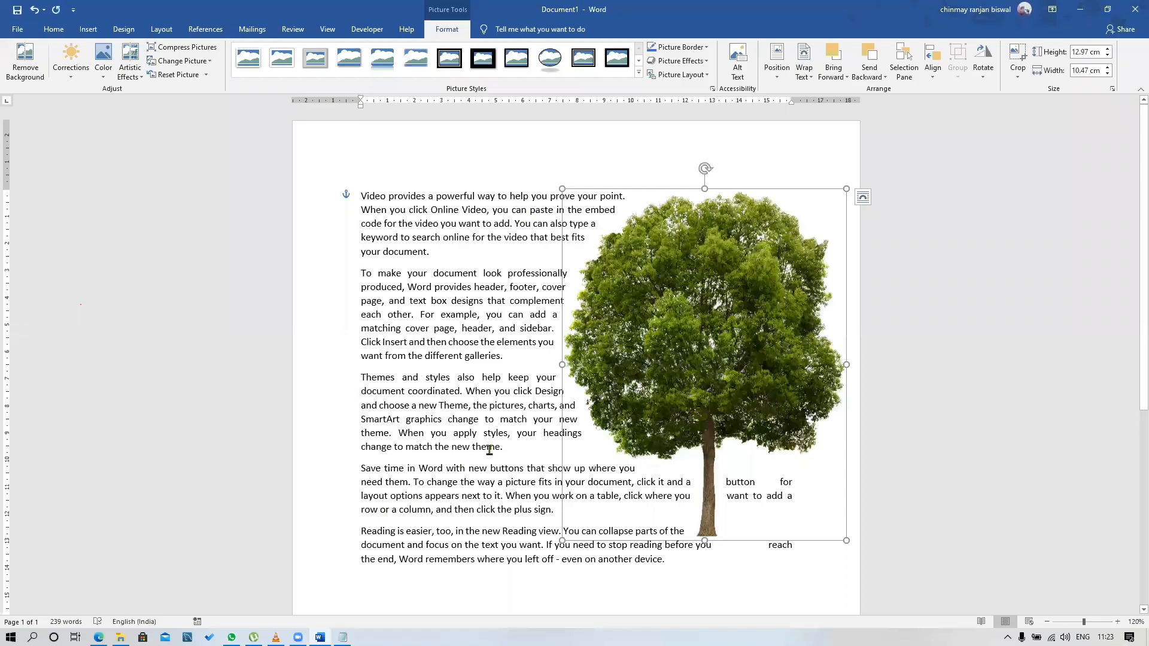
{"action": "left_click", "coordinate": [518, 433]}
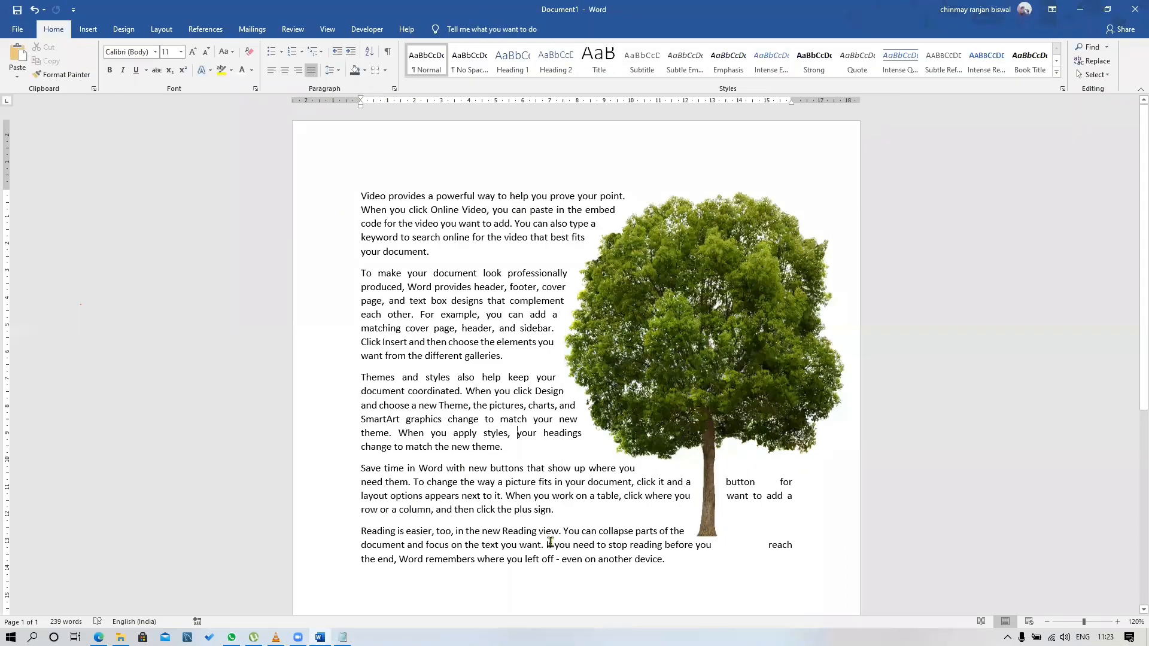
Reapply Tight wrapping to the enlarged tree picture and switch it to Through
{"action": "left_click", "coordinate": [710, 320]}
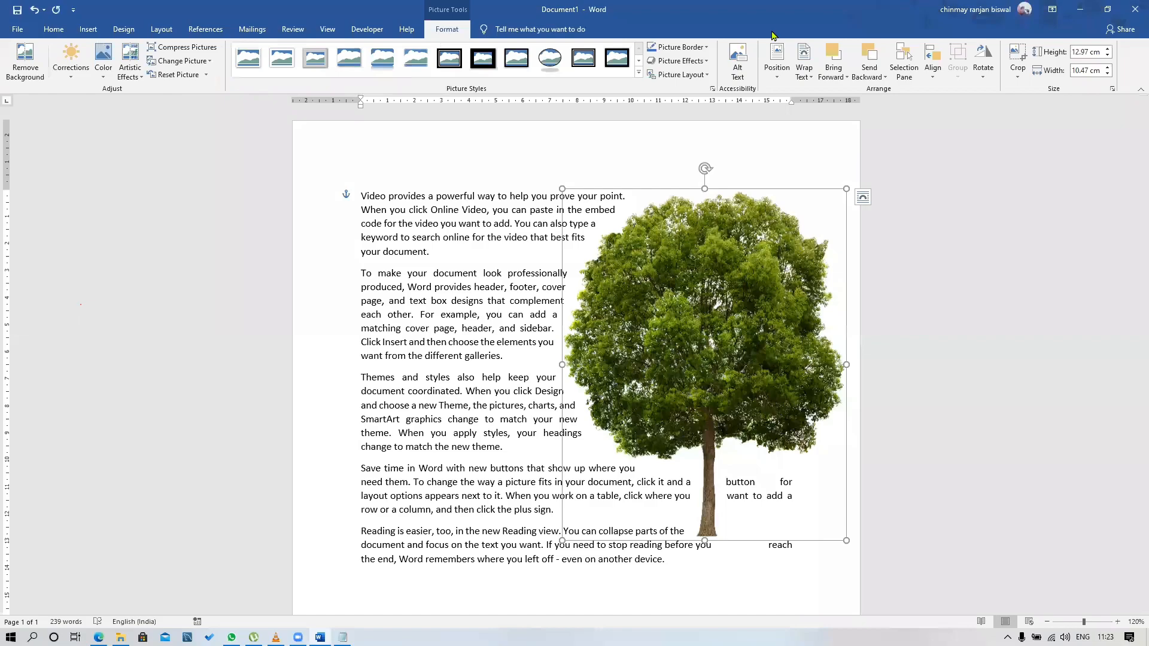
{"action": "left_click", "coordinate": [803, 71]}
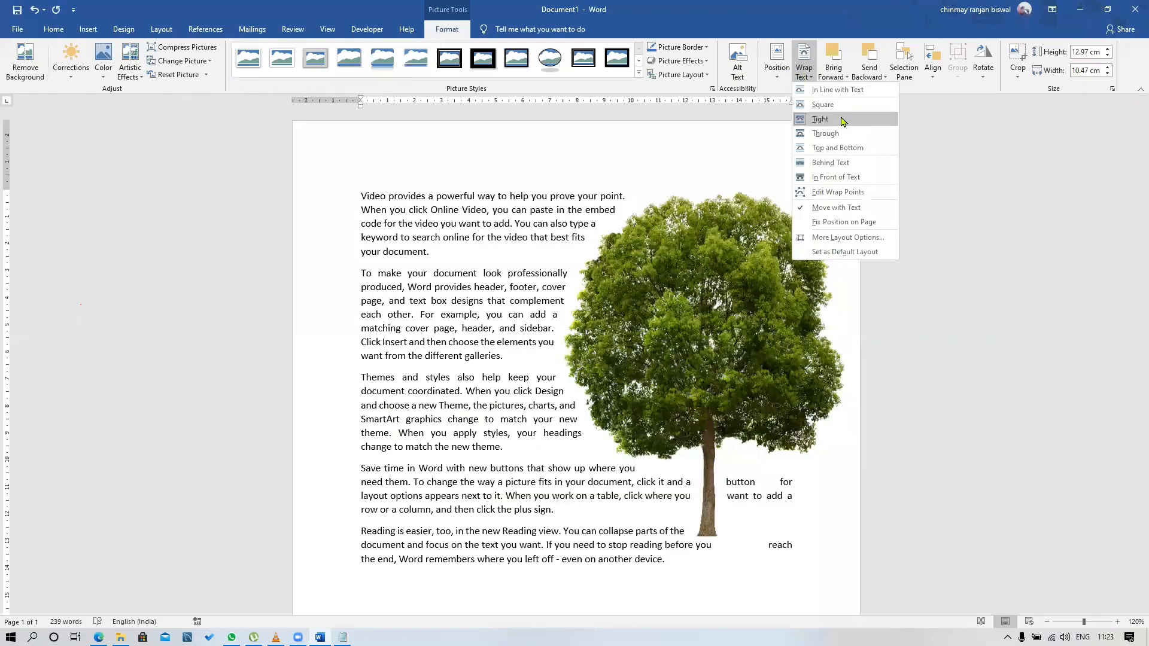
{"action": "left_click", "coordinate": [843, 121]}
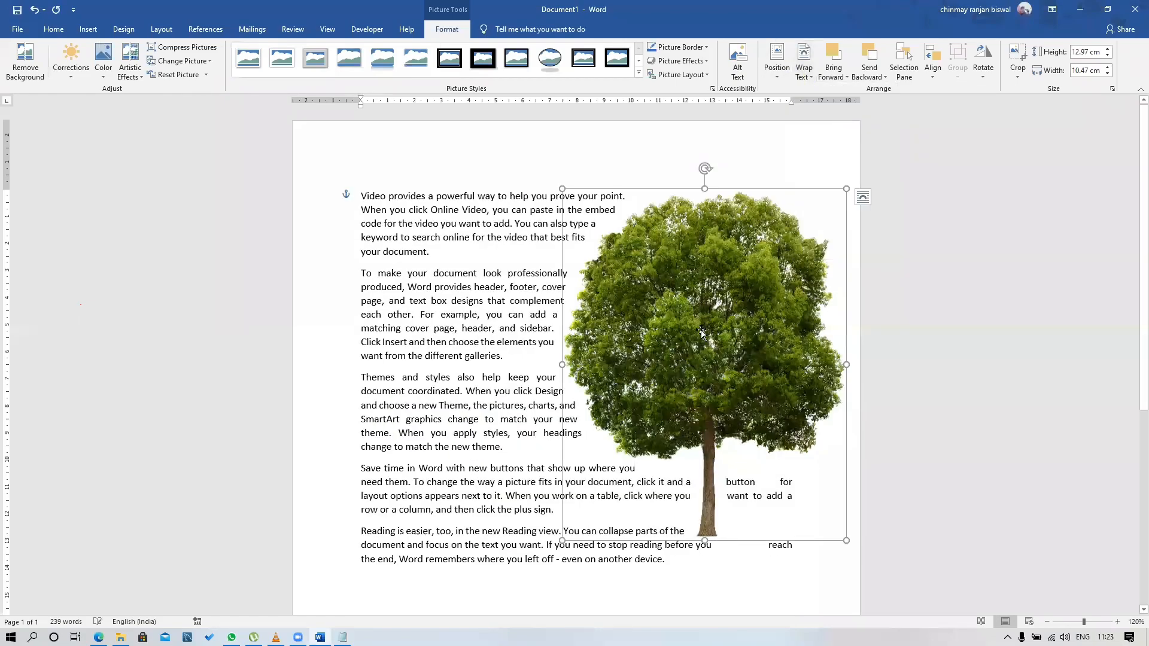
{"action": "left_click", "coordinate": [805, 78]}
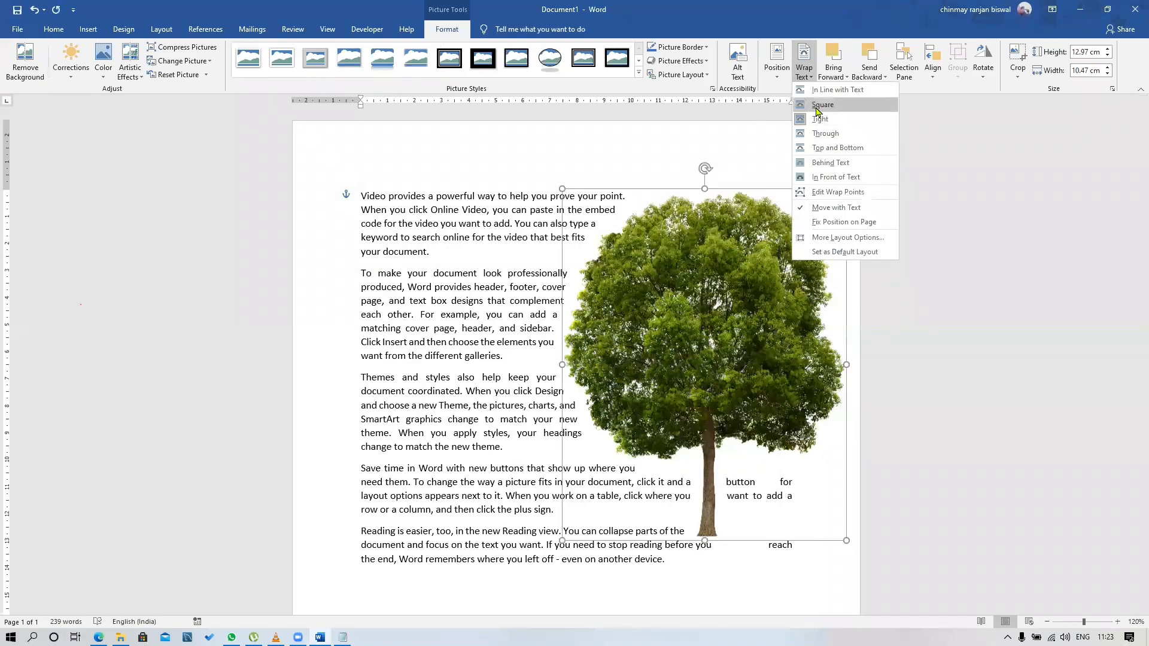
{"action": "left_click", "coordinate": [817, 138]}
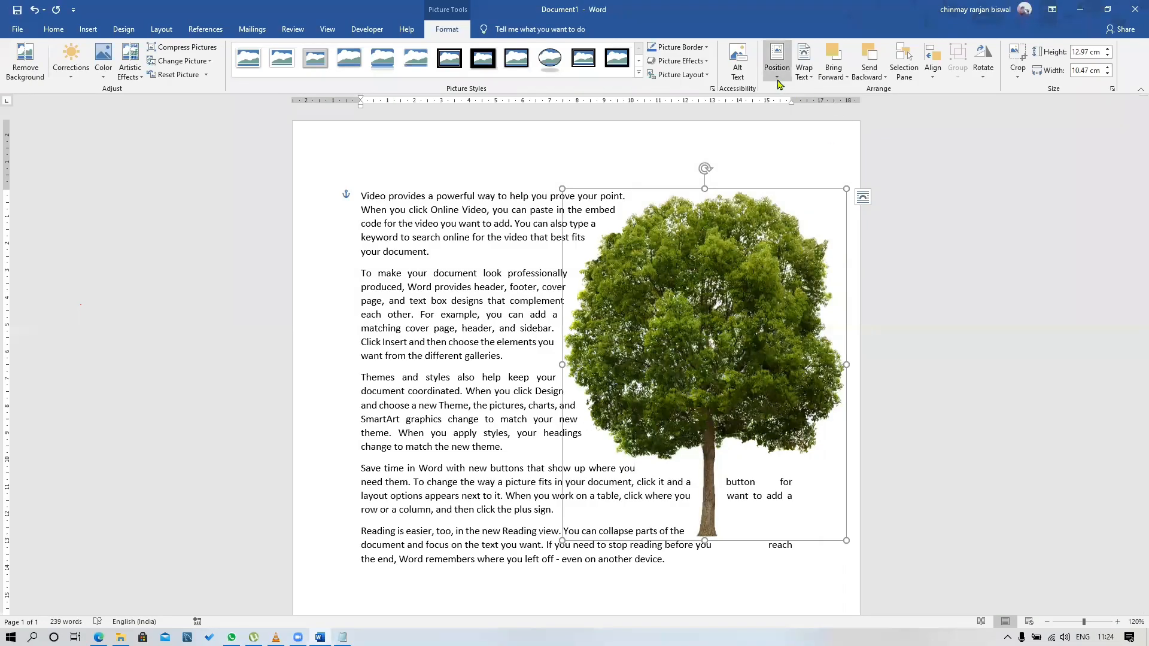
Shrink the tree picture to about 7.49 cm by 6.05 cm and centre it among the second to fourth paragraphs
{"action": "left_click_drag", "start_coordinate": [846, 189], "coordinate": [704, 350]}
{"action": "left_click_drag", "start_coordinate": [635, 436], "coordinate": [568, 351]}
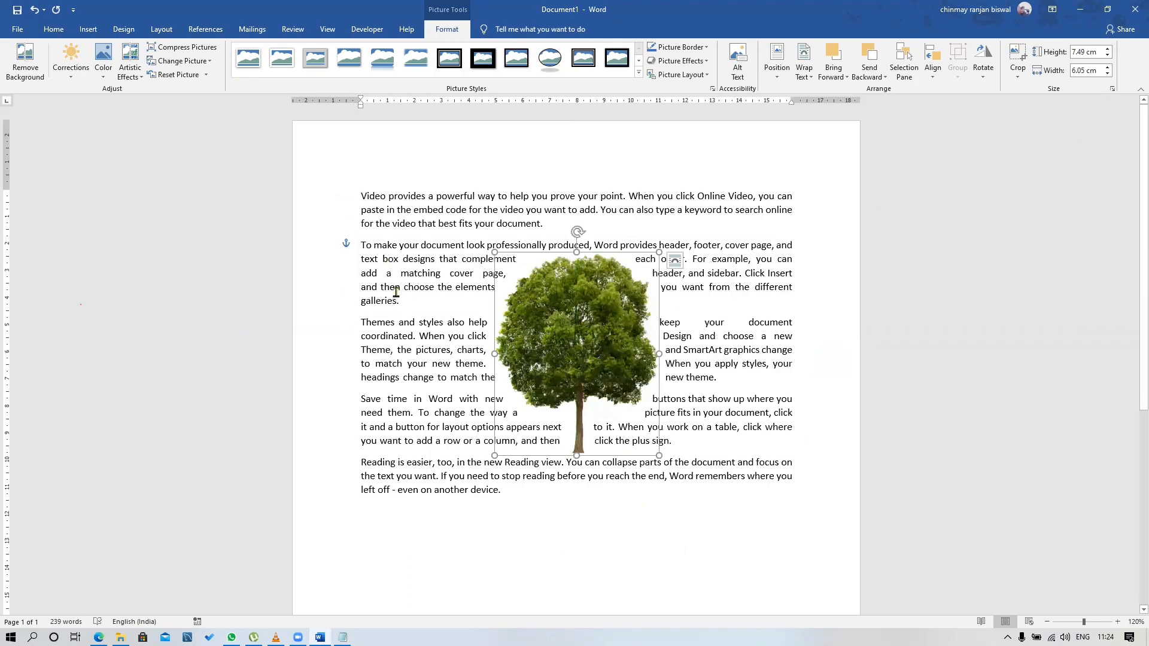
{"action": "left_click_drag", "start_coordinate": [568, 338], "coordinate": [568, 335]}
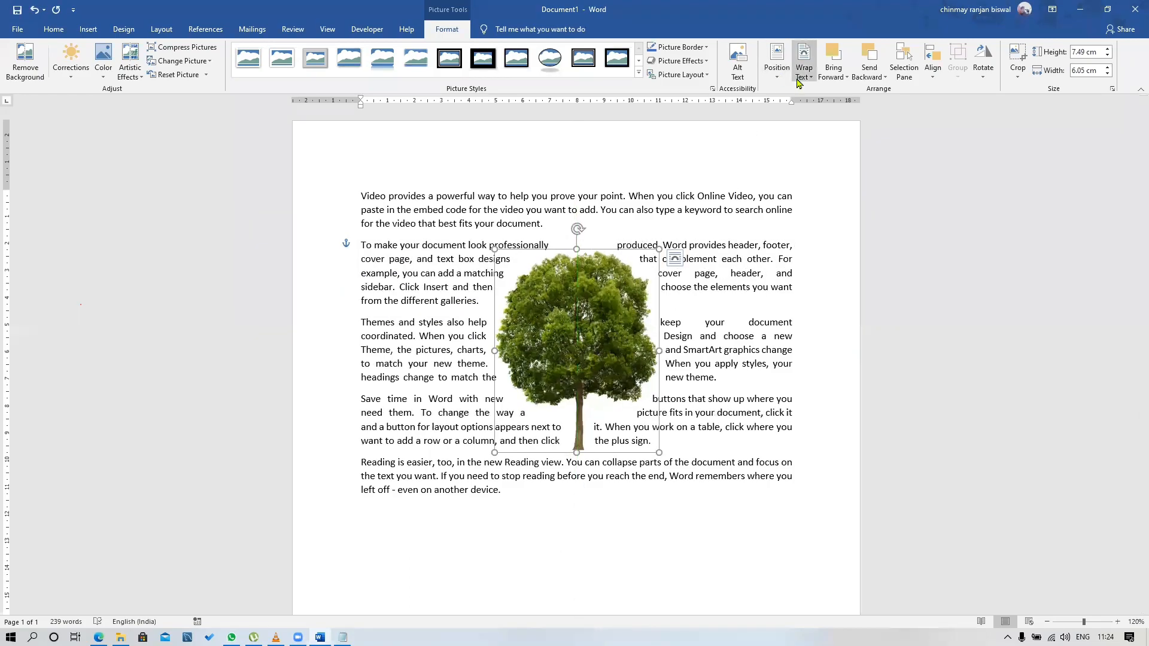
Set the tree picture's wrapping to Top and Bottom and centre it between the first and second paragraphs
{"action": "left_click", "coordinate": [803, 70]}
{"action": "left_click", "coordinate": [826, 148]}
{"action": "left_click", "coordinate": [708, 520]}
{"action": "left_click_drag", "start_coordinate": [610, 380], "coordinate": [569, 446]}
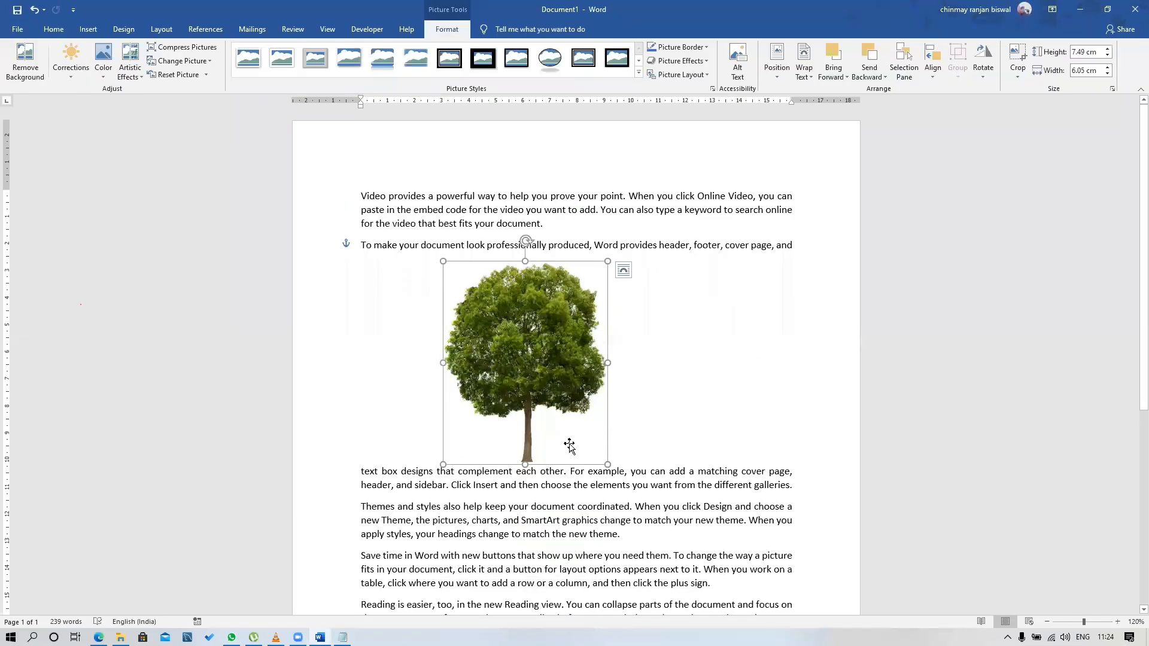
{"action": "left_click_drag", "start_coordinate": [533, 374], "coordinate": [585, 361]}
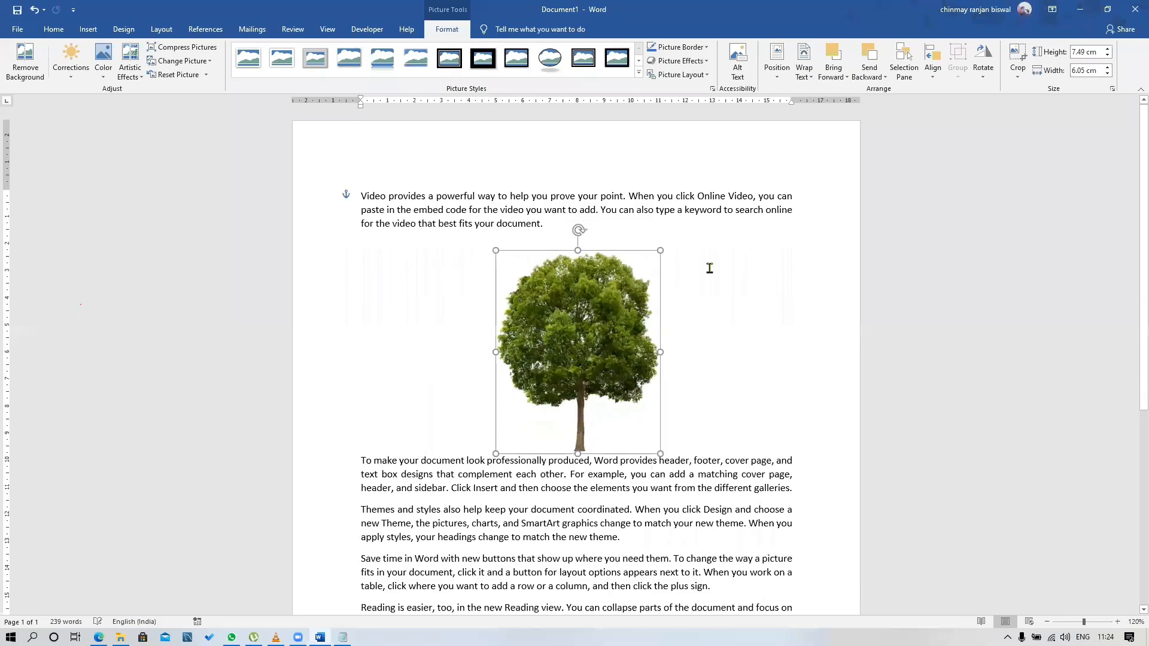
Set the tree picture's wrapping to In Front of Text and move it around over the paragraphs
{"action": "left_click", "coordinate": [806, 78]}
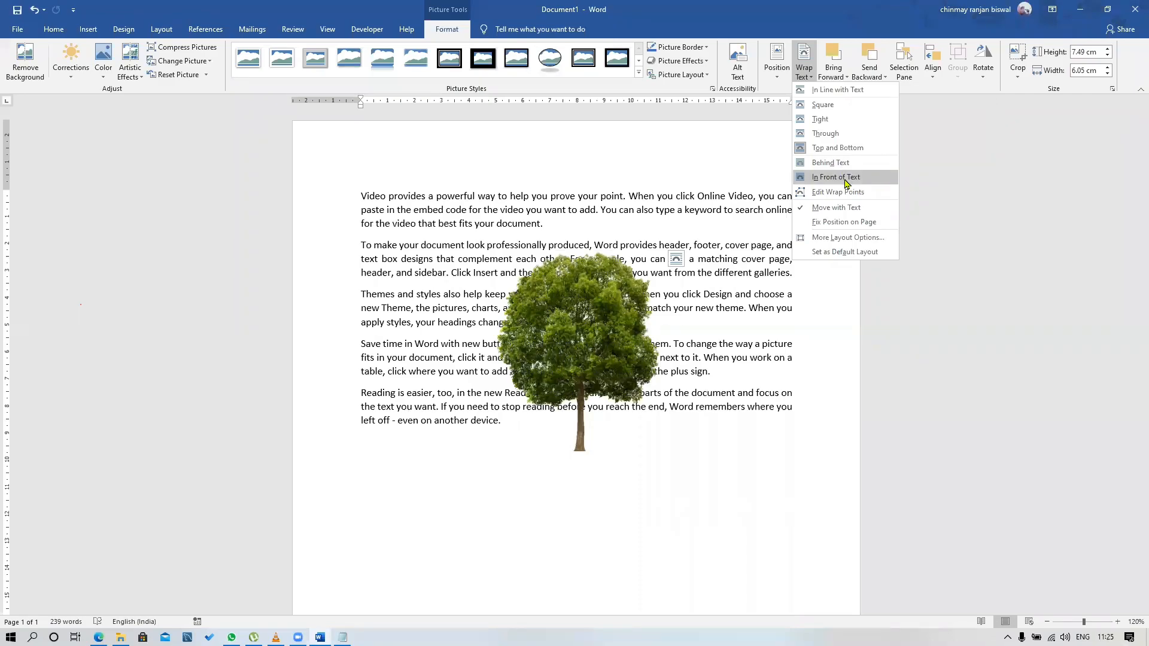
{"action": "left_click", "coordinate": [847, 178]}
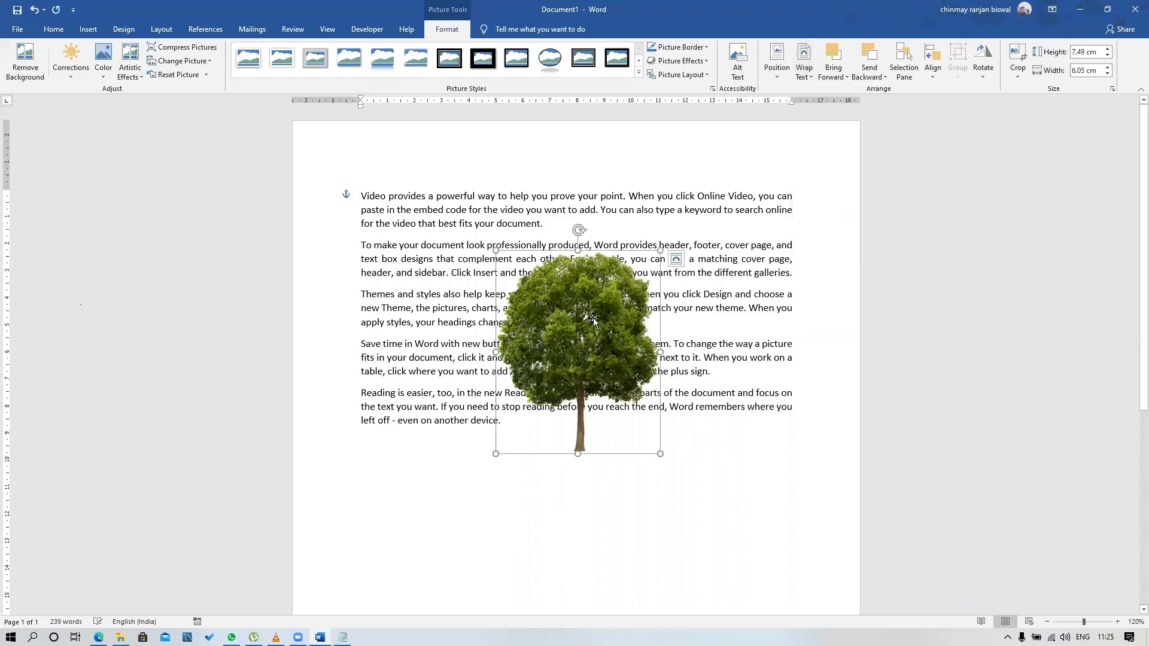
{"action": "left_click_drag", "start_coordinate": [592, 311], "coordinate": [429, 232]}
{"action": "left_click_drag", "start_coordinate": [428, 272], "coordinate": [557, 296]}
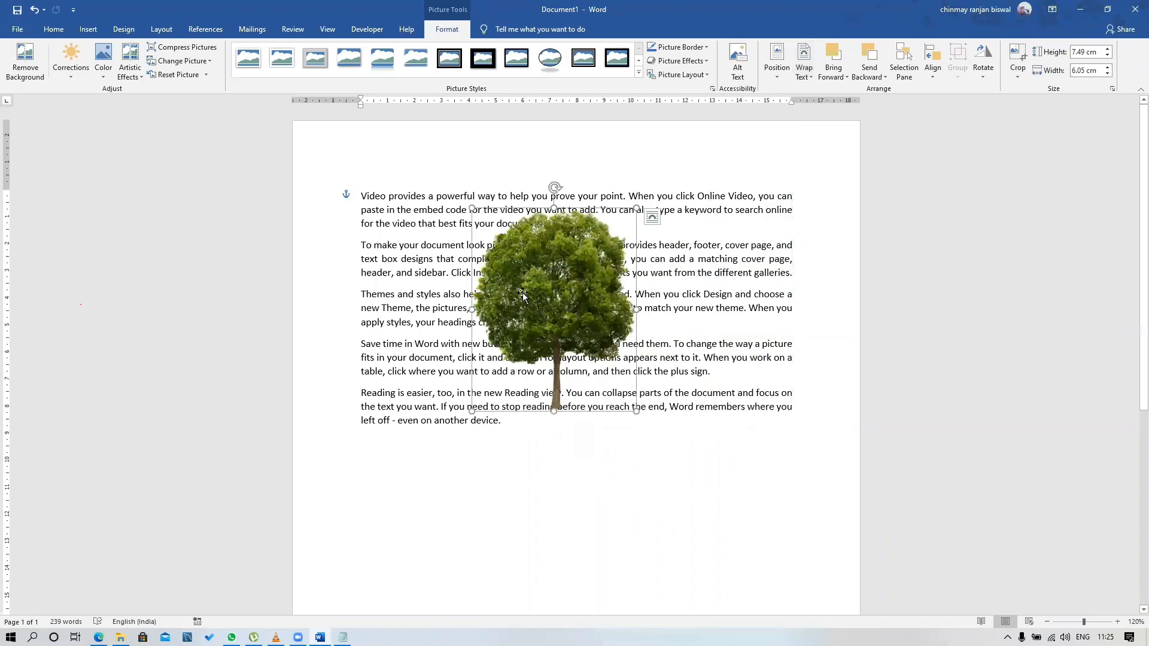
{"action": "left_click_drag", "start_coordinate": [572, 304], "coordinate": [635, 287]}
Give the tree picture Tight wrapping and enlarge it to about 12.63 cm by 10.2 cm along the right side of the text
{"action": "left_click", "coordinate": [804, 76]}
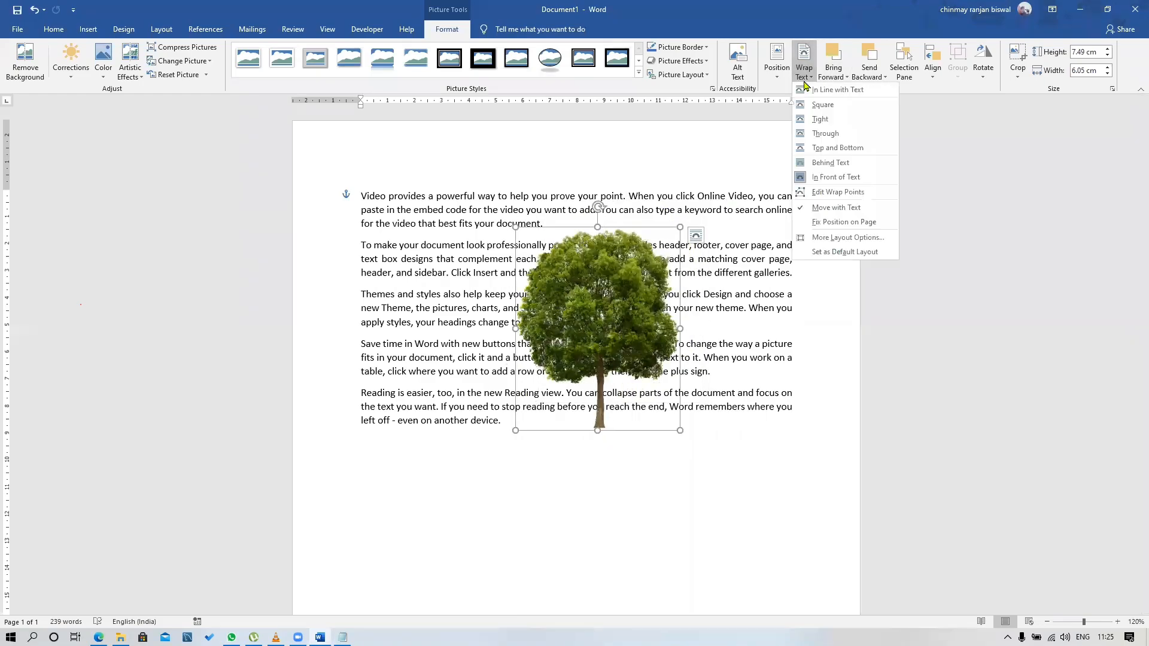
{"action": "left_click", "coordinate": [820, 118]}
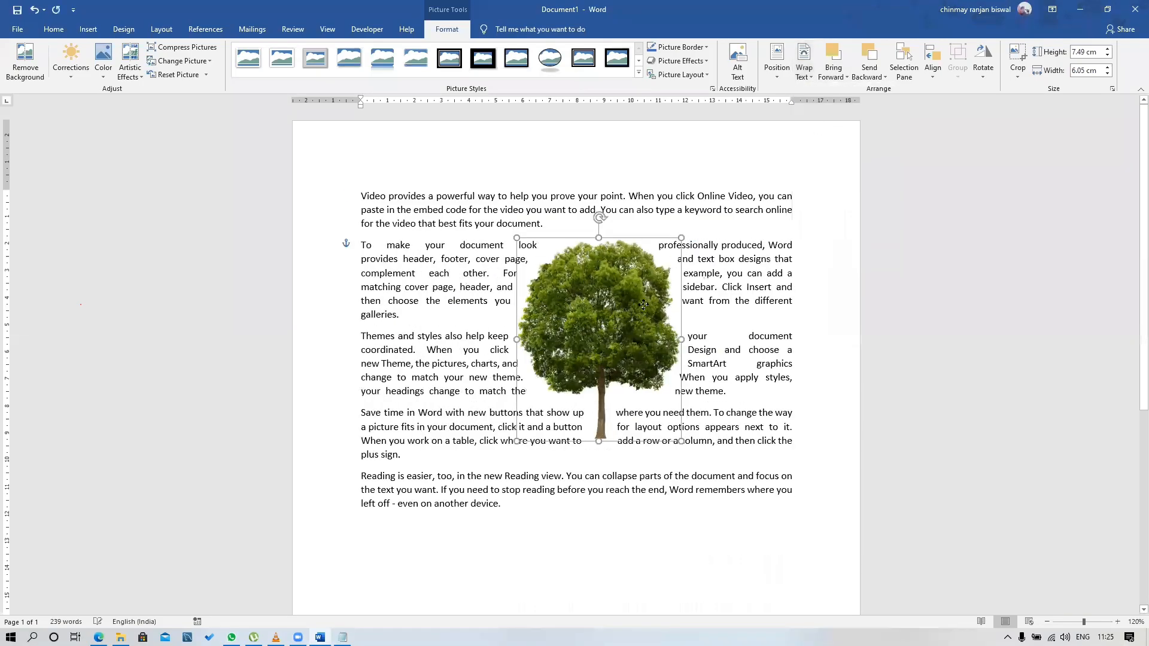
{"action": "left_click_drag", "start_coordinate": [696, 444], "coordinate": [808, 595]}
{"action": "left_click_drag", "start_coordinate": [695, 353], "coordinate": [737, 318]}
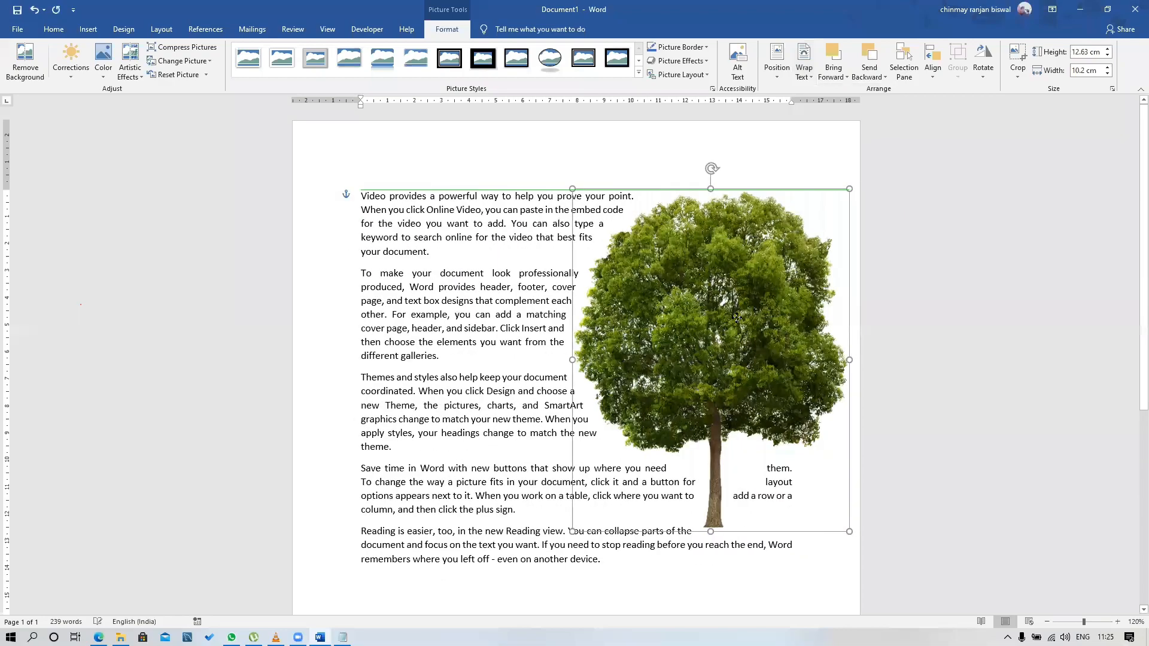
{"action": "left_click", "coordinate": [478, 378]}
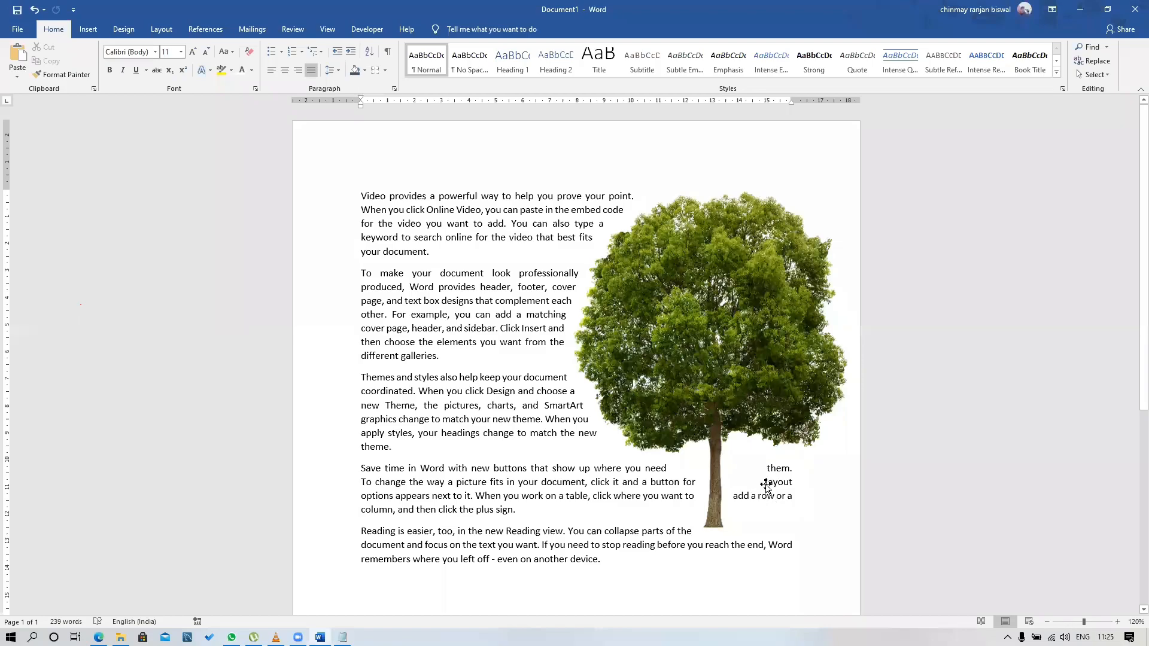
Edit the tree picture's wrap points, pulling the outline below the canopy outward on the right side of the trunk
{"action": "left_click", "coordinate": [739, 358]}
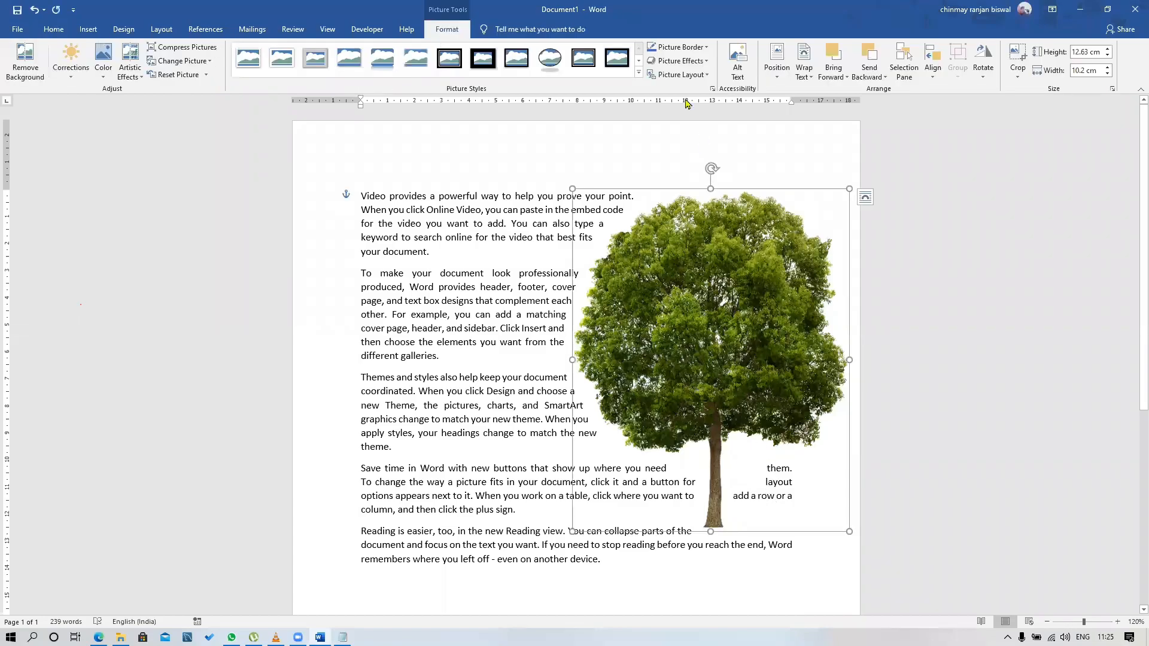
{"action": "left_click", "coordinate": [804, 75]}
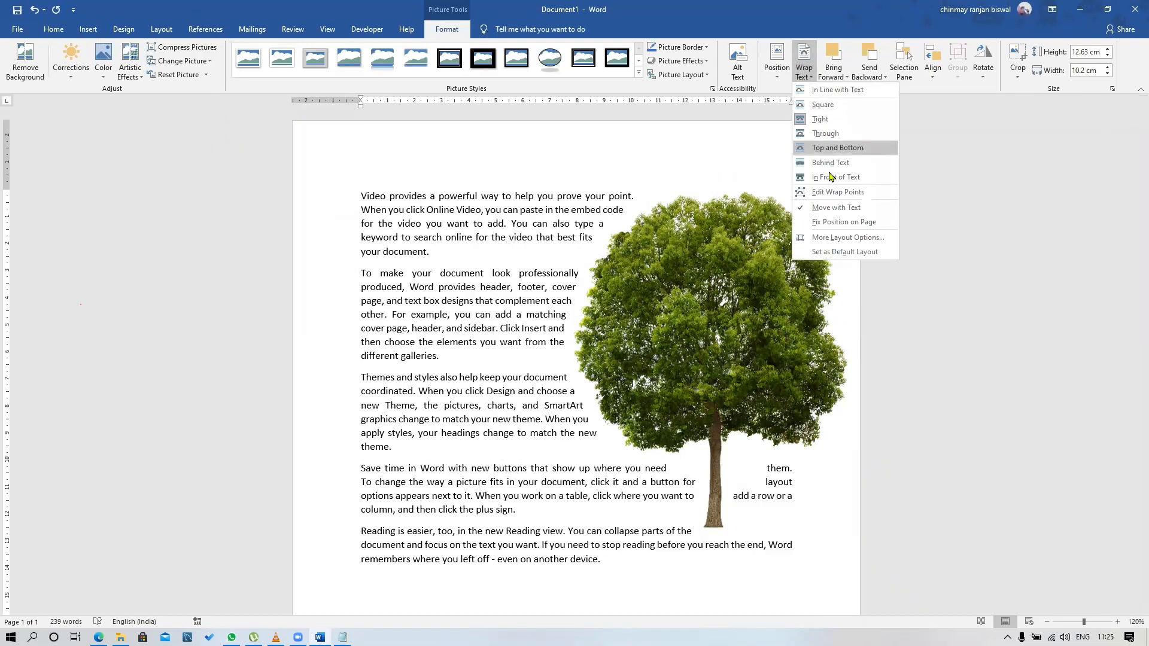
{"action": "left_click", "coordinate": [834, 191]}
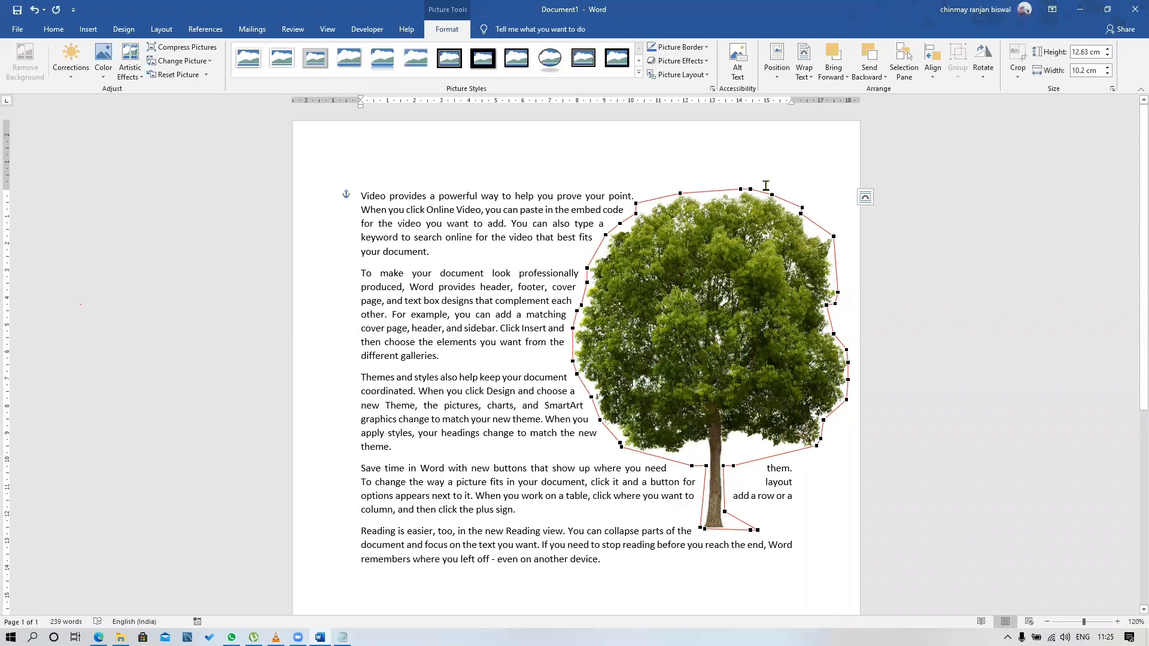
{"action": "scroll", "coordinate": [758, 488], "scroll_direction": "down", "scroll_amount": 1}
{"action": "left_click_drag", "start_coordinate": [734, 430], "coordinate": [793, 457]}
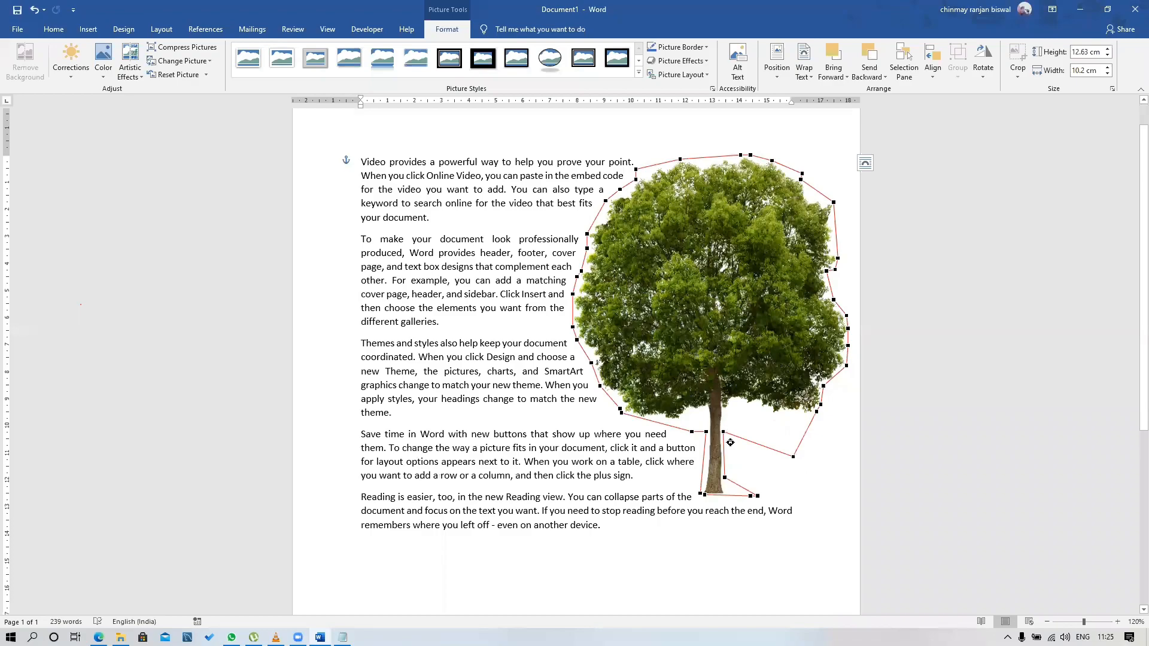
{"action": "left_click_drag", "start_coordinate": [772, 495], "coordinate": [759, 471]}
{"action": "left_click", "coordinate": [620, 425]}
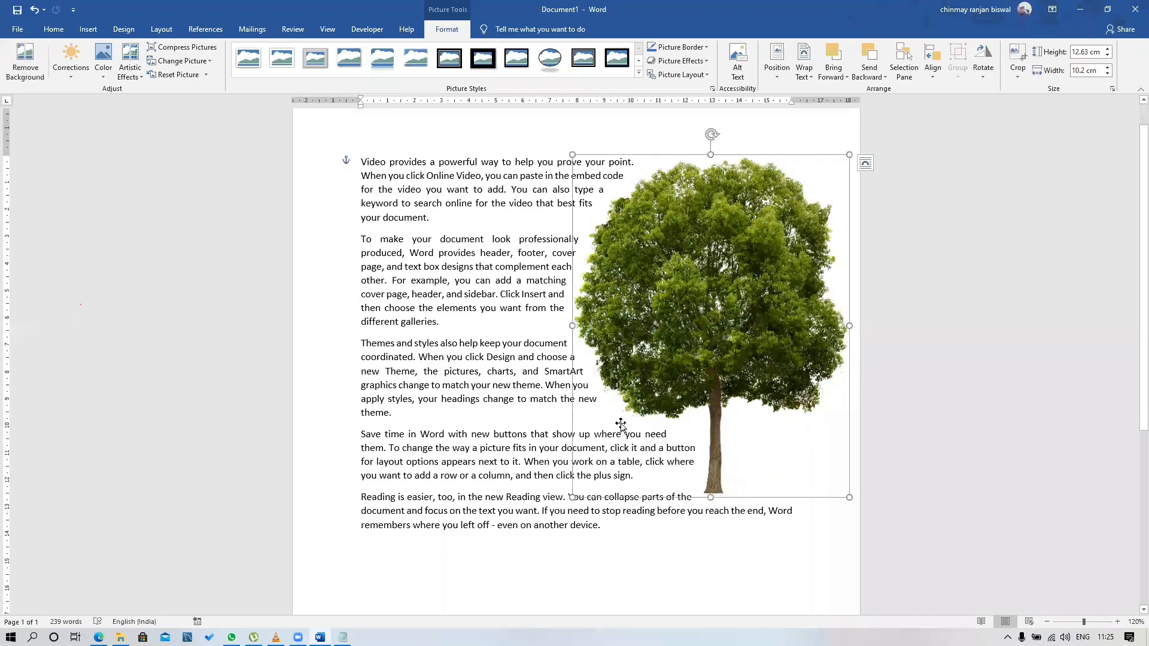
Edit the tree picture's wrap points, pulling the outline on the left side of the canopy outward into the text
{"action": "left_click", "coordinate": [805, 67]}
{"action": "left_click", "coordinate": [835, 190]}
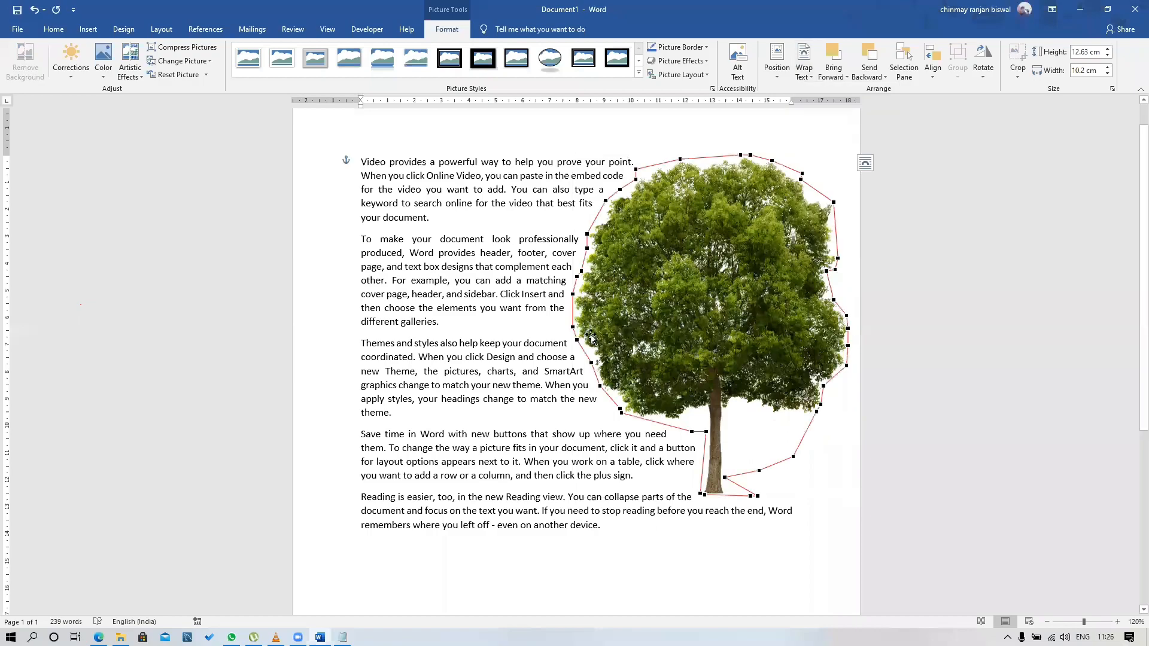
{"action": "left_click_drag", "start_coordinate": [536, 337], "coordinate": [525, 339]}
{"action": "left_click_drag", "start_coordinate": [572, 295], "coordinate": [612, 168]}
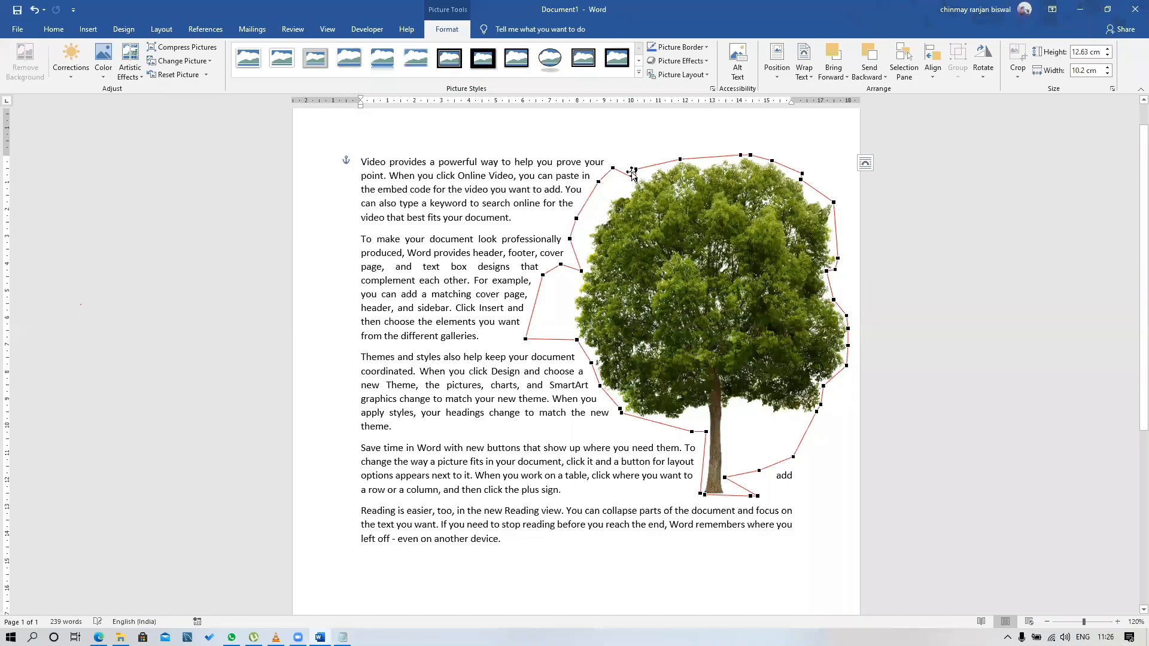
{"action": "left_click", "coordinate": [677, 344]}
{"action": "left_click", "coordinate": [488, 359]}
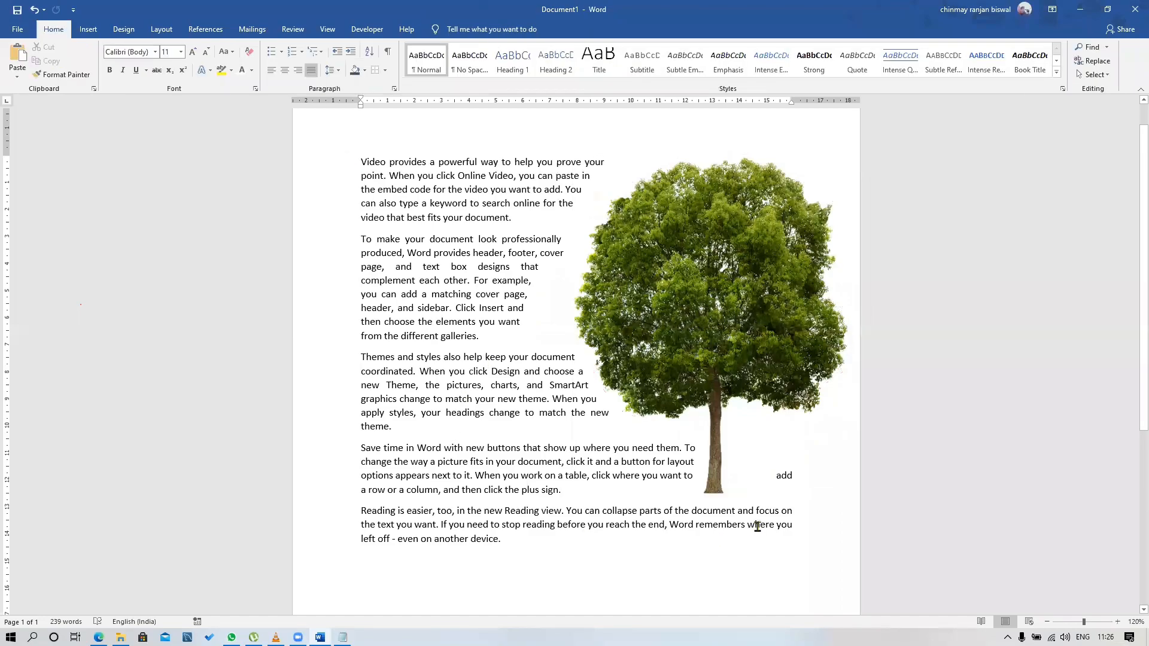
Move the tree picture below the last paragraph and set its wrapping to In Front of Text
{"action": "left_click", "coordinate": [712, 406]}
{"action": "left_click", "coordinate": [804, 63]}
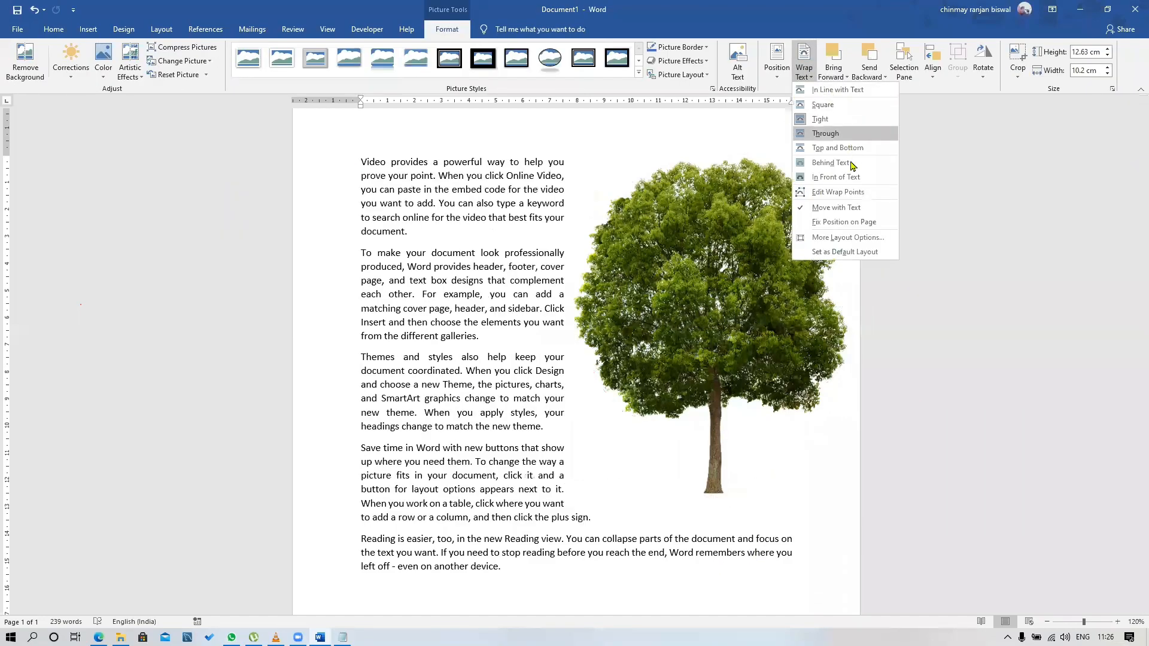
{"action": "left_click", "coordinate": [732, 346]}
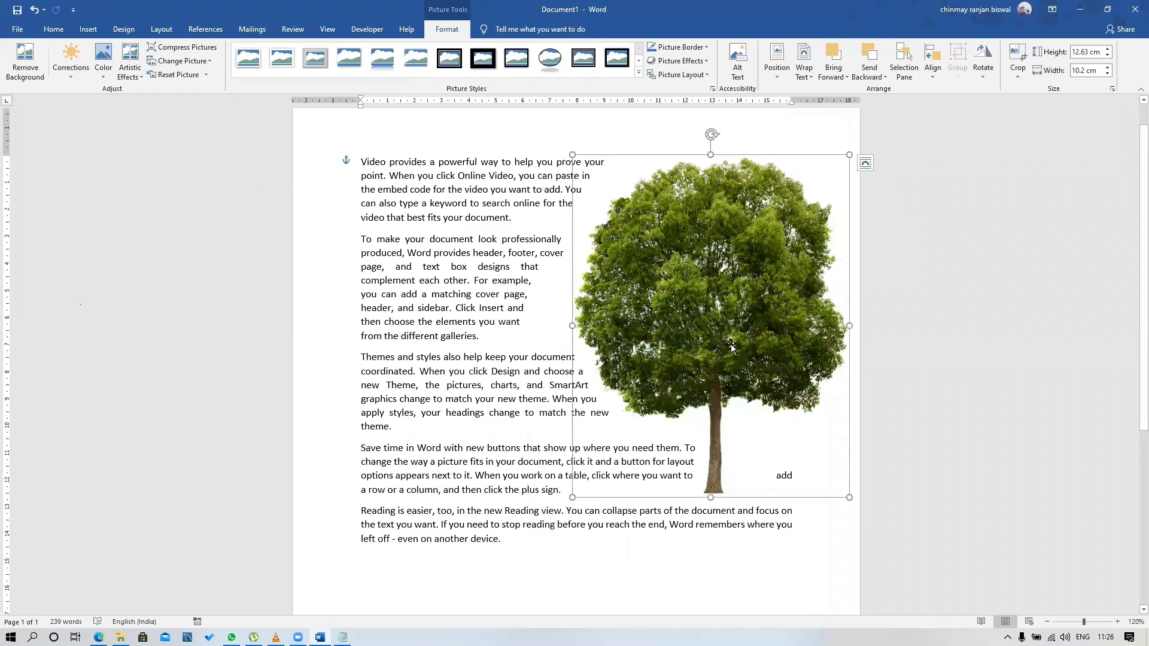
{"action": "left_click", "coordinate": [866, 163]}
{"action": "left_click_drag", "start_coordinate": [701, 344], "coordinate": [521, 540]}
{"action": "scroll", "coordinate": [567, 400], "scroll_direction": "down", "scroll_amount": 3}
{"action": "left_click_drag", "start_coordinate": [570, 402], "coordinate": [571, 407]}
{"action": "left_click", "coordinate": [805, 62]}
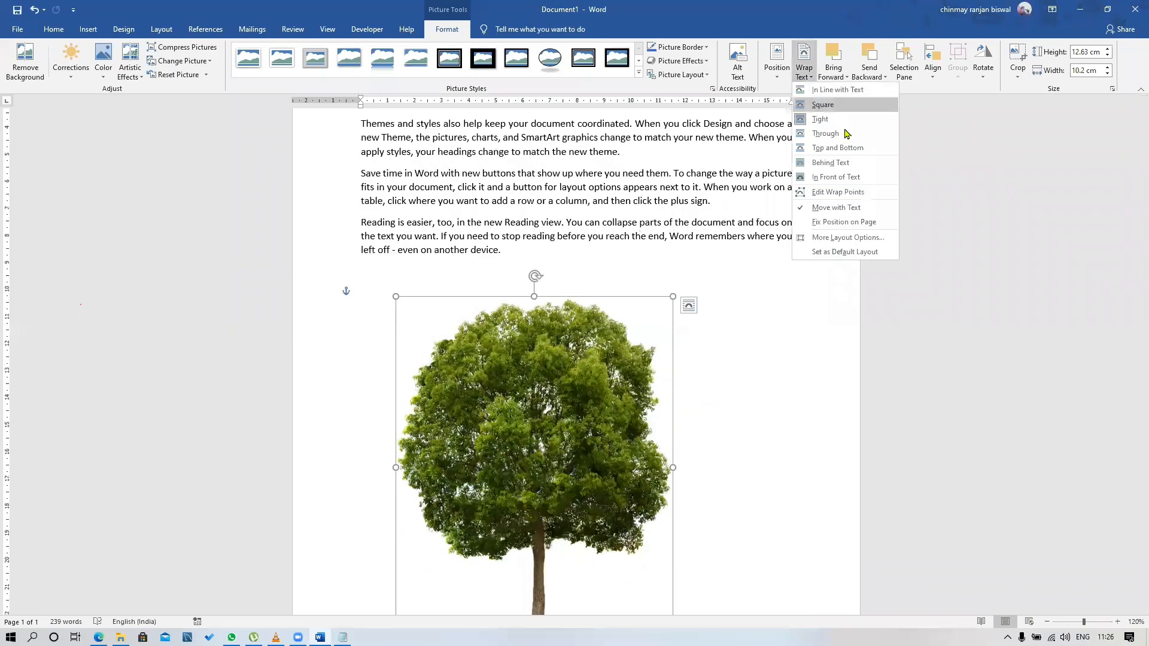
{"action": "left_click", "coordinate": [836, 177]}
{"action": "scroll", "coordinate": [811, 227], "scroll_direction": "down", "scroll_amount": 2}
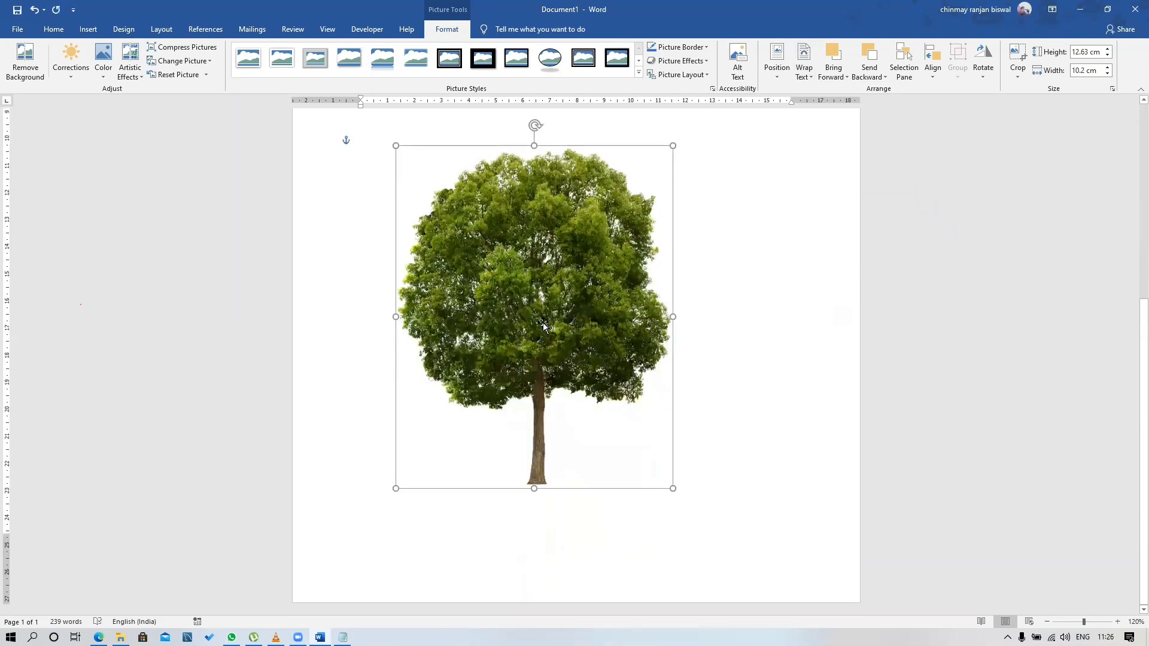
Shrink the tree picture to about 8.29 cm by 6.69 cm and shift it slightly within the empty area
{"action": "left_click_drag", "start_coordinate": [672, 489], "coordinate": [544, 334]}
{"action": "left_click_drag", "start_coordinate": [501, 254], "coordinate": [485, 272]}
{"action": "left_click_drag", "start_coordinate": [560, 390], "coordinate": [561, 388]}
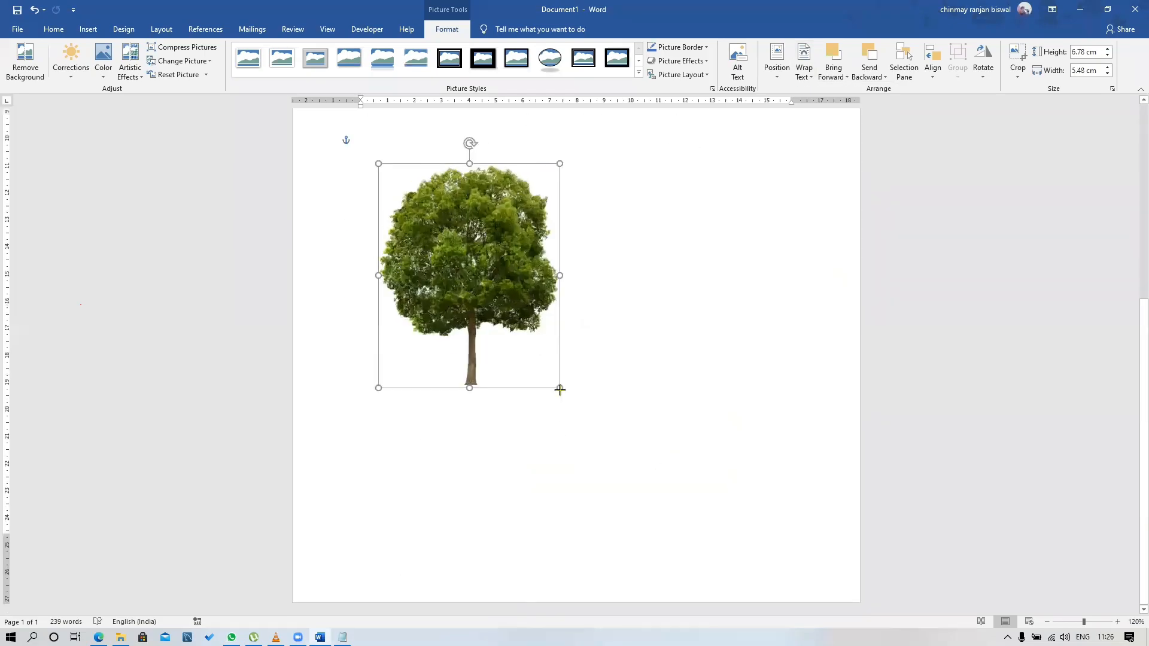
Duplicate the tree picture, keep the copy In Front of Text and place it partly overlapping the original's right side
{"action": "key", "text": "ctrl+c"}
{"action": "key", "text": "ctrl+v"}
{"action": "left_click_drag", "start_coordinate": [502, 272], "coordinate": [652, 258]}
{"action": "left_click", "coordinate": [806, 74]}
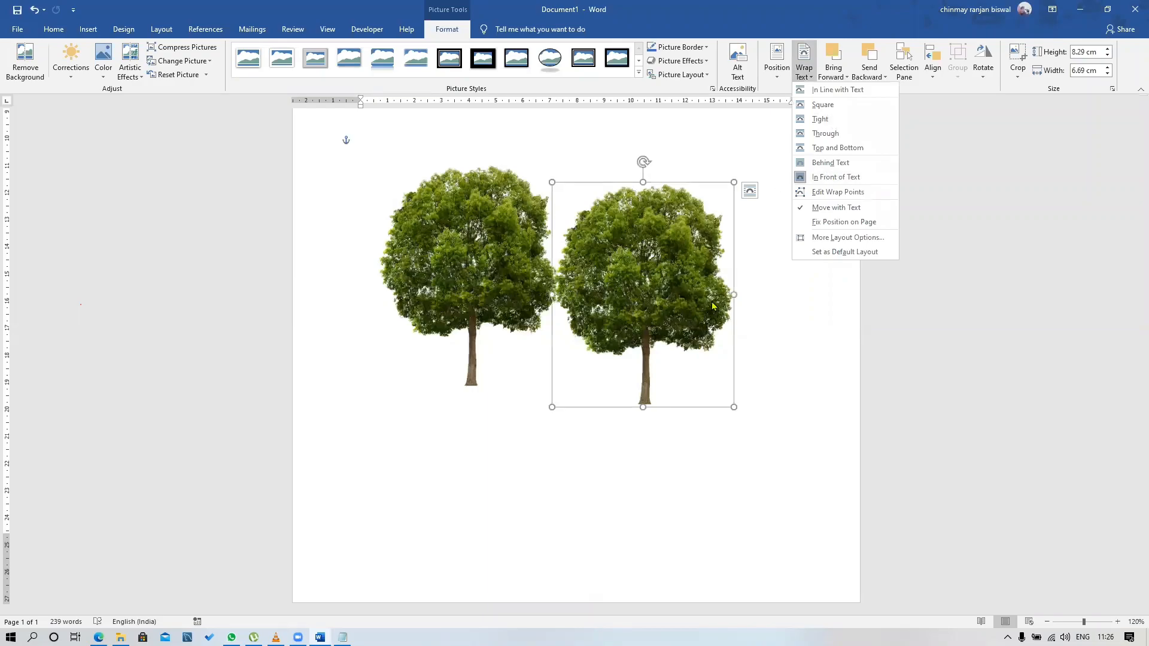
{"action": "left_click", "coordinate": [836, 177]}
{"action": "left_click_drag", "start_coordinate": [718, 233], "coordinate": [658, 249]}
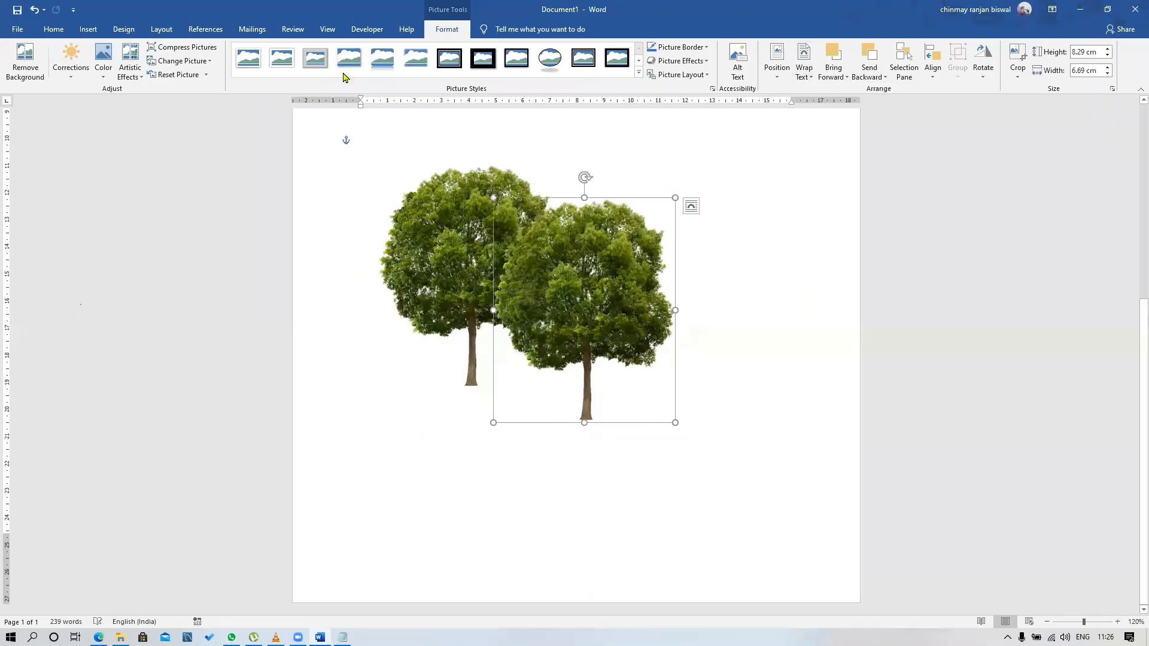
{"action": "left_click", "coordinate": [197, 61]}
{"action": "key", "text": "Escape"}
{"action": "double_click", "coordinate": [297, 6]}
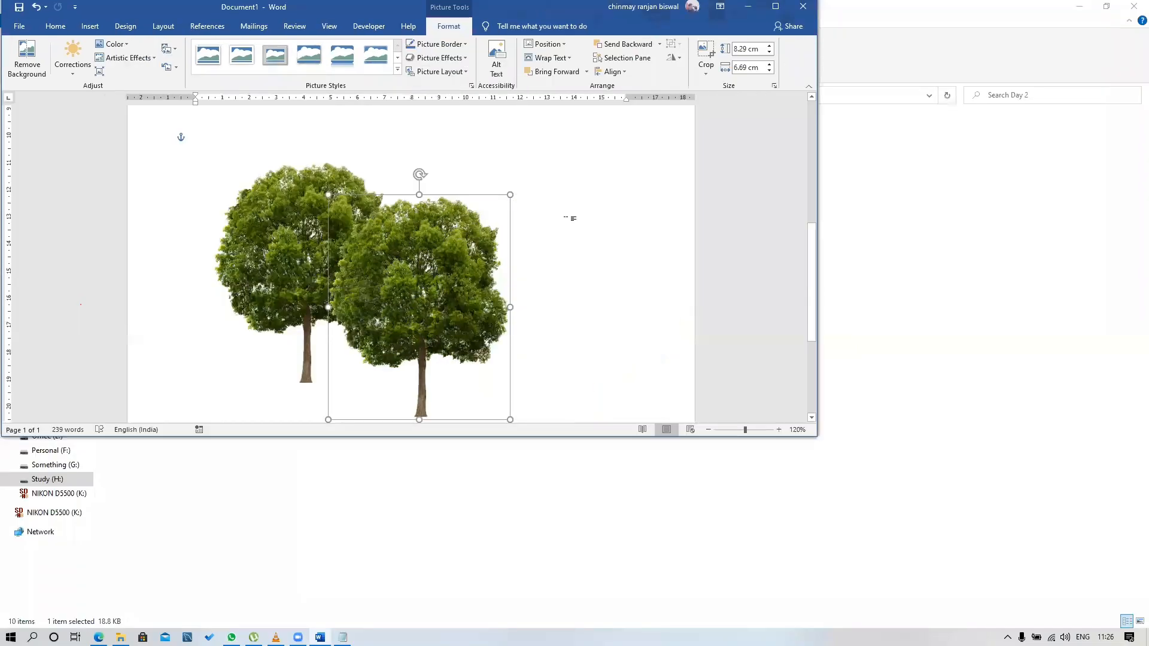
{"action": "left_click", "coordinate": [623, 212]}
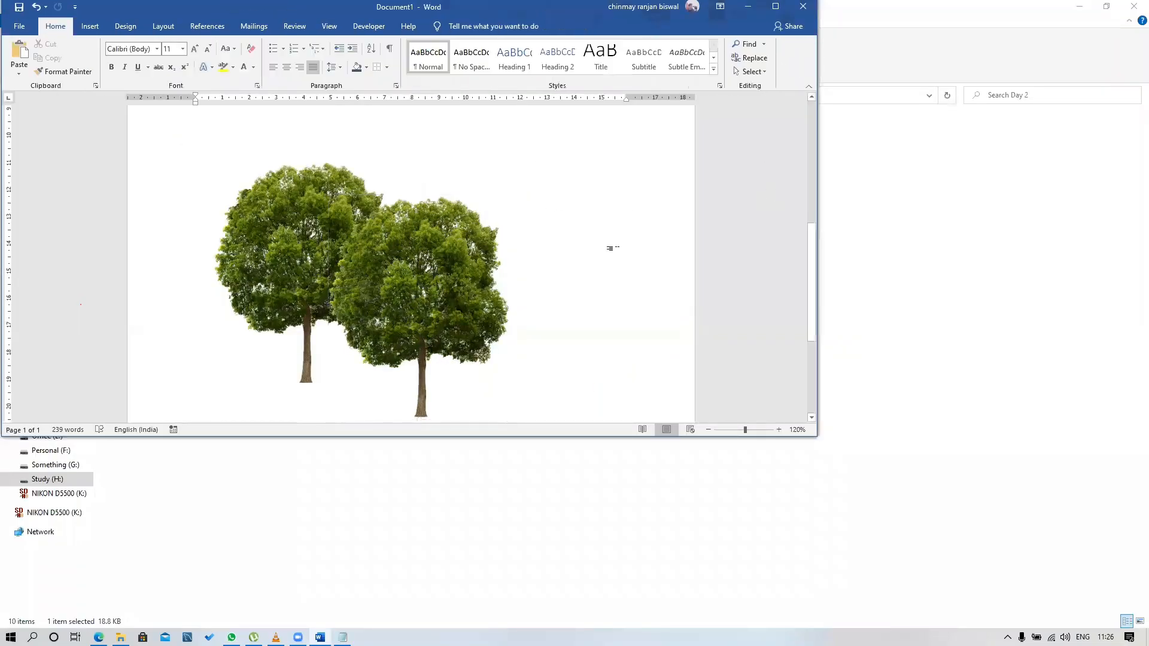
{"action": "double_click", "coordinate": [182, 7]}
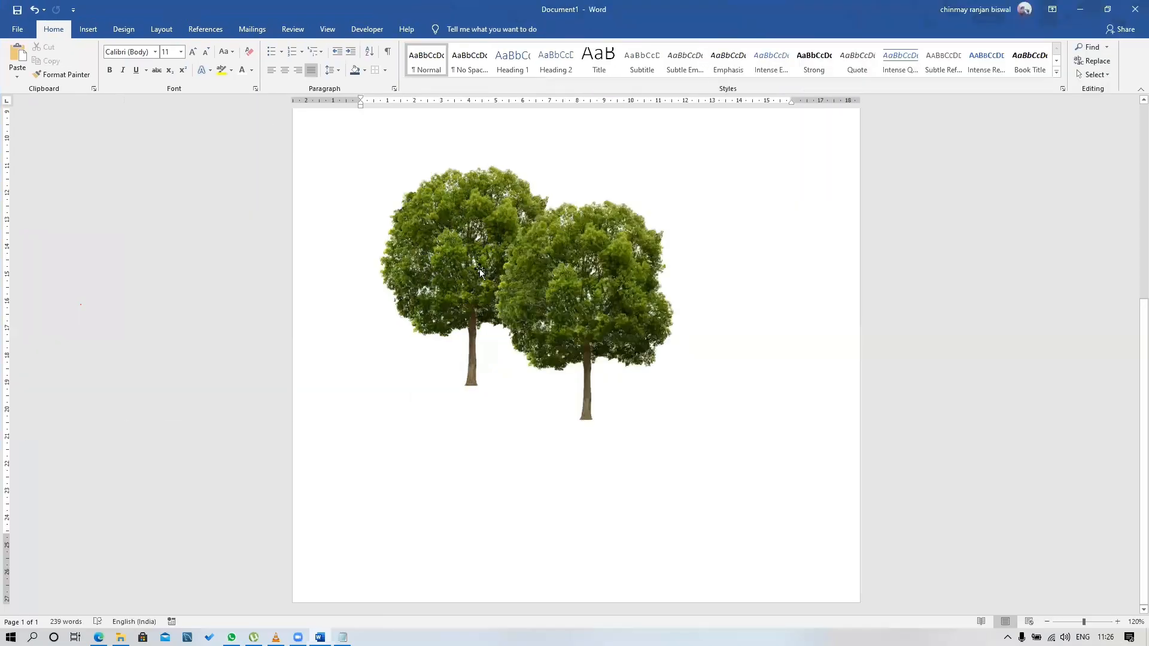
Move the front tree farther over the original and recolor it light blue
{"action": "left_click_drag", "start_coordinate": [594, 276], "coordinate": [508, 299]}
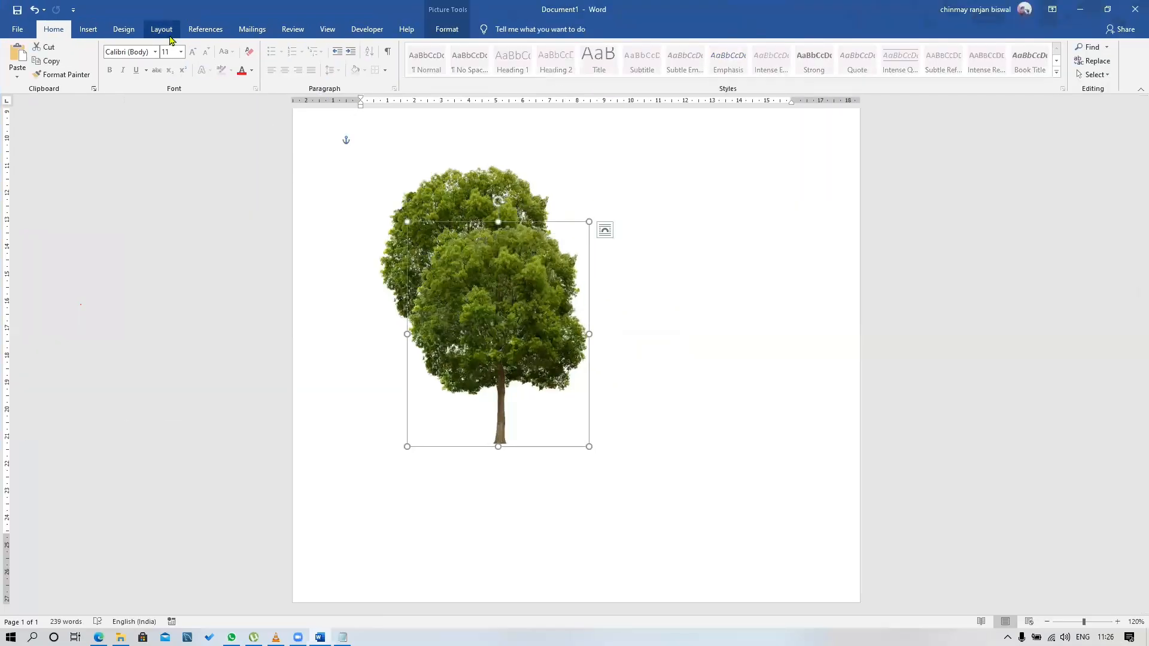
{"action": "left_click", "coordinate": [448, 29]}
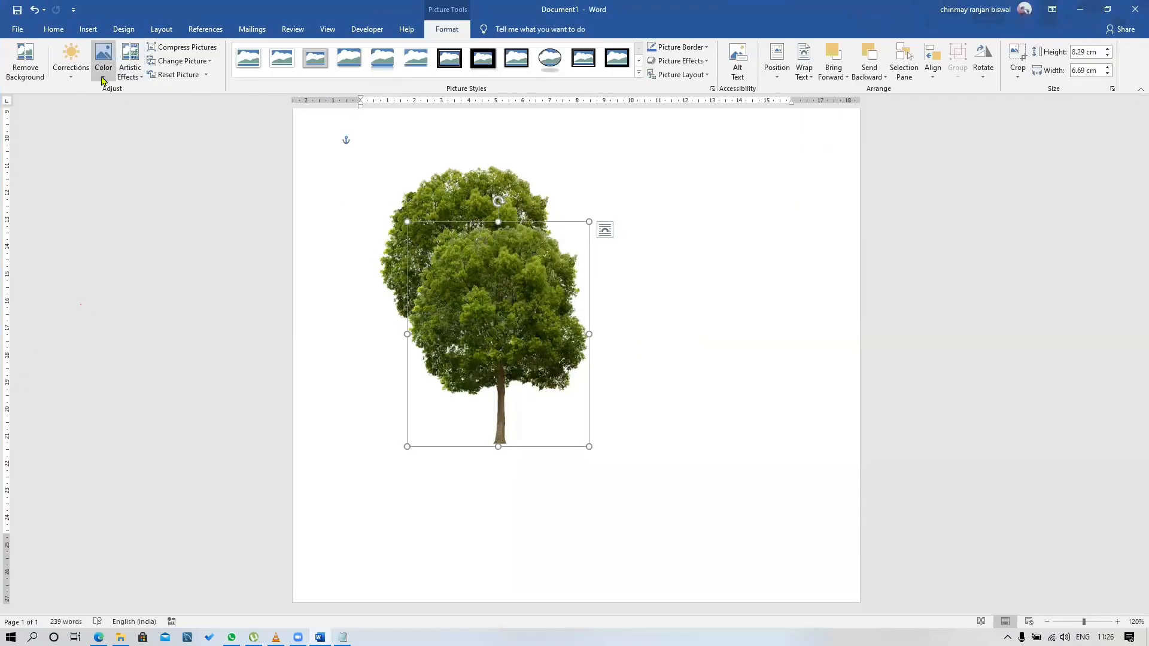
{"action": "left_click", "coordinate": [102, 66]}
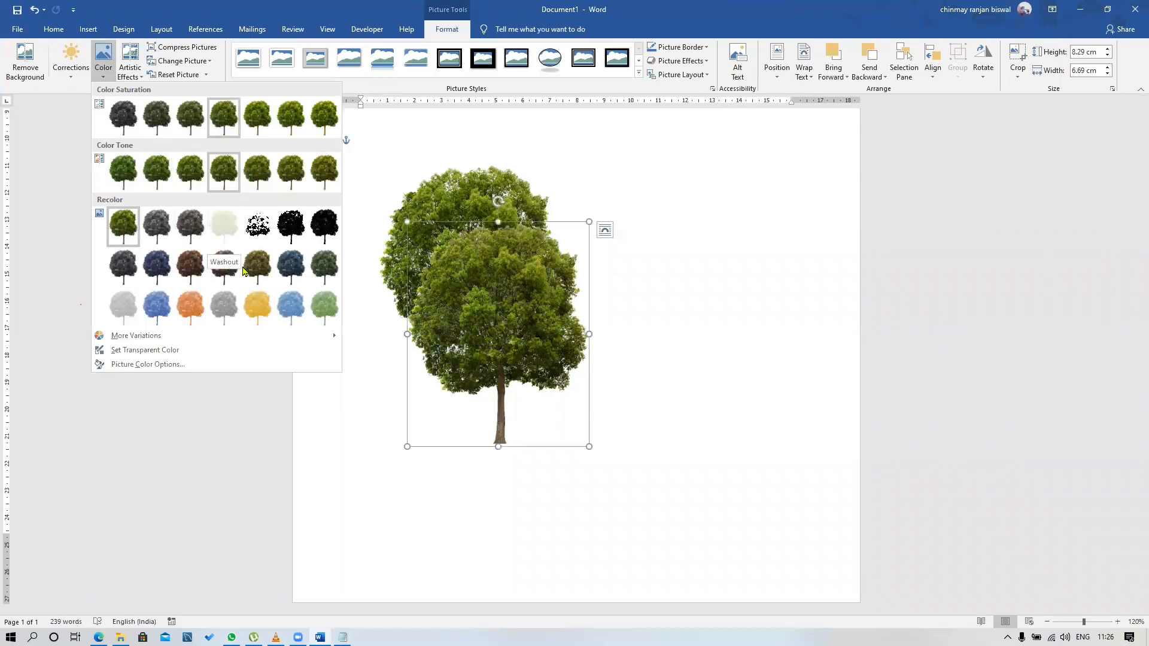
{"action": "left_click", "coordinate": [291, 307]}
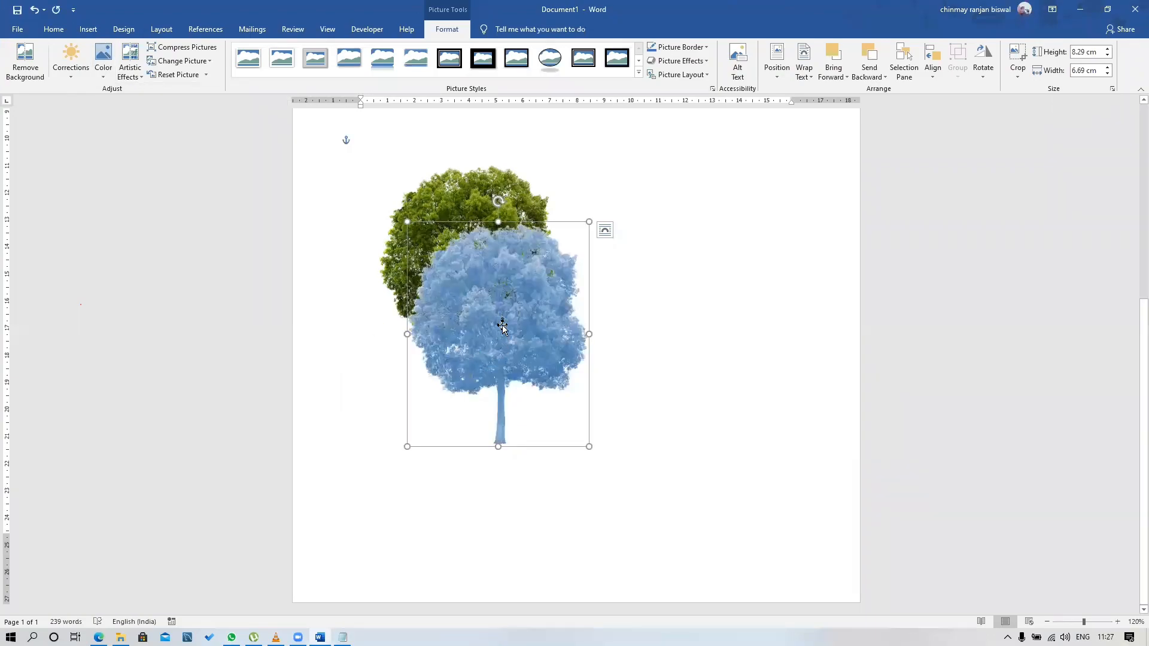
Duplicate the blue tree, recolor the copy light green and place it overlapping in front of the blue one
{"action": "left_click_drag", "start_coordinate": [504, 328], "coordinate": [584, 287]}
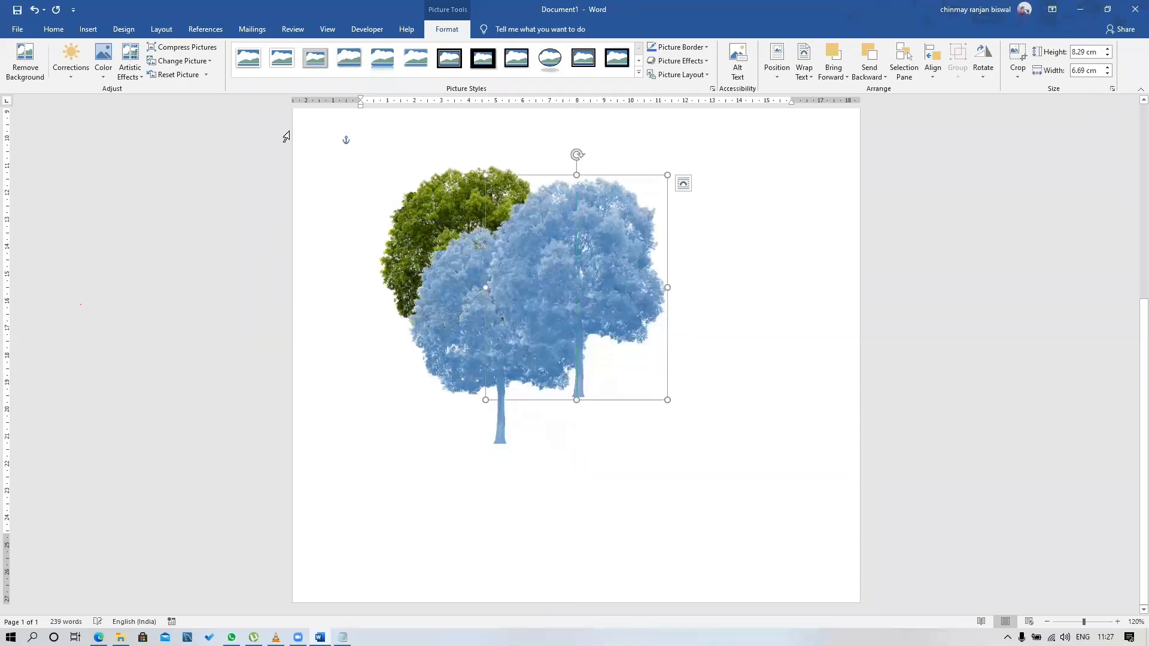
{"action": "left_click", "coordinate": [103, 85]}
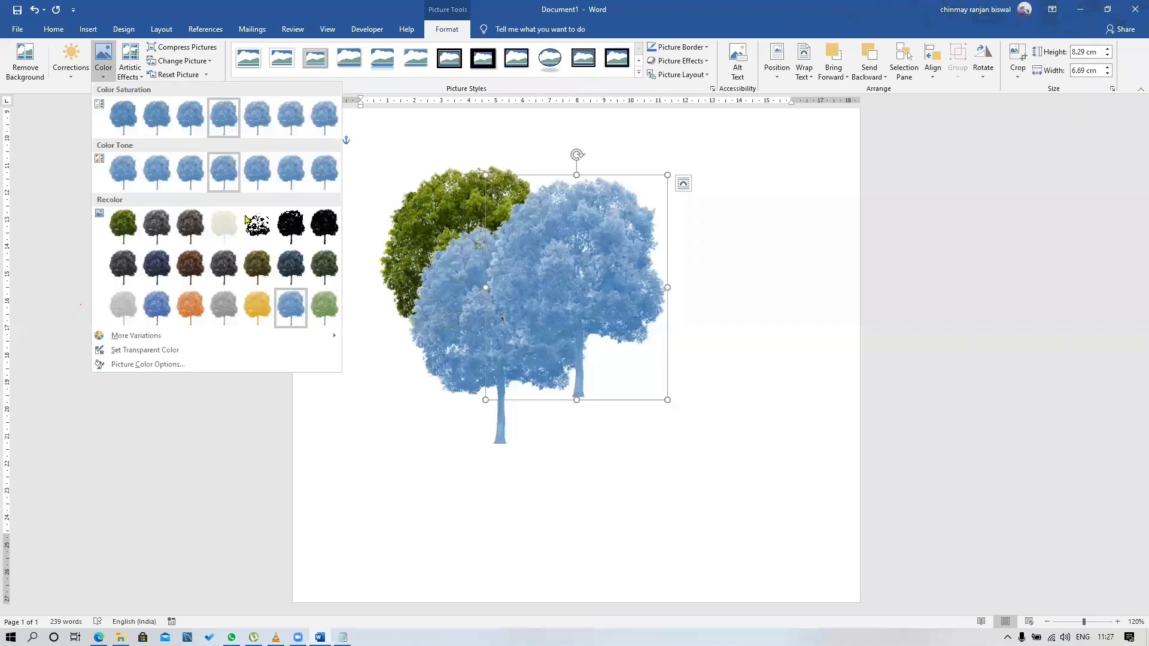
{"action": "left_click", "coordinate": [323, 307]}
{"action": "left_click_drag", "start_coordinate": [581, 324], "coordinate": [541, 402]}
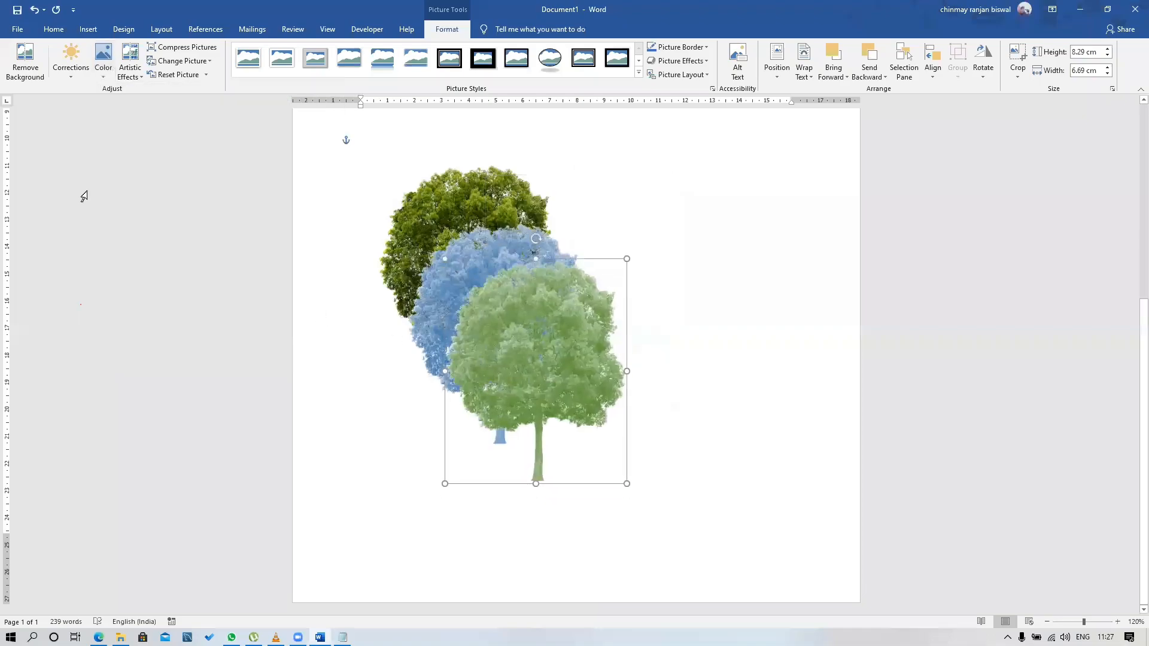
Recolor the frontmost tree copy orange
{"action": "left_click", "coordinate": [107, 78]}
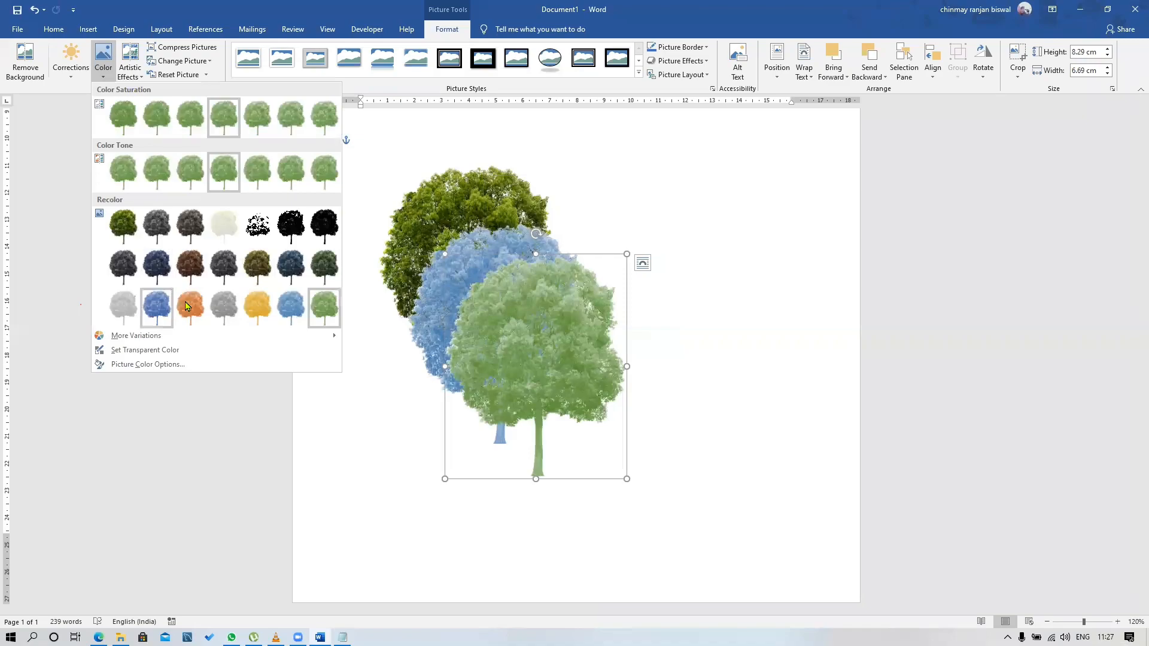
{"action": "left_click", "coordinate": [155, 307]}
{"action": "left_click", "coordinate": [700, 397]}
Arrange the three trees in an overlapping row, with green on the left, blue in the middle and orange on the right
{"action": "left_click_drag", "start_coordinate": [582, 333], "coordinate": [611, 304]}
{"action": "left_click_drag", "start_coordinate": [474, 290], "coordinate": [522, 250]}
{"action": "left_click_drag", "start_coordinate": [422, 210], "coordinate": [443, 234]}
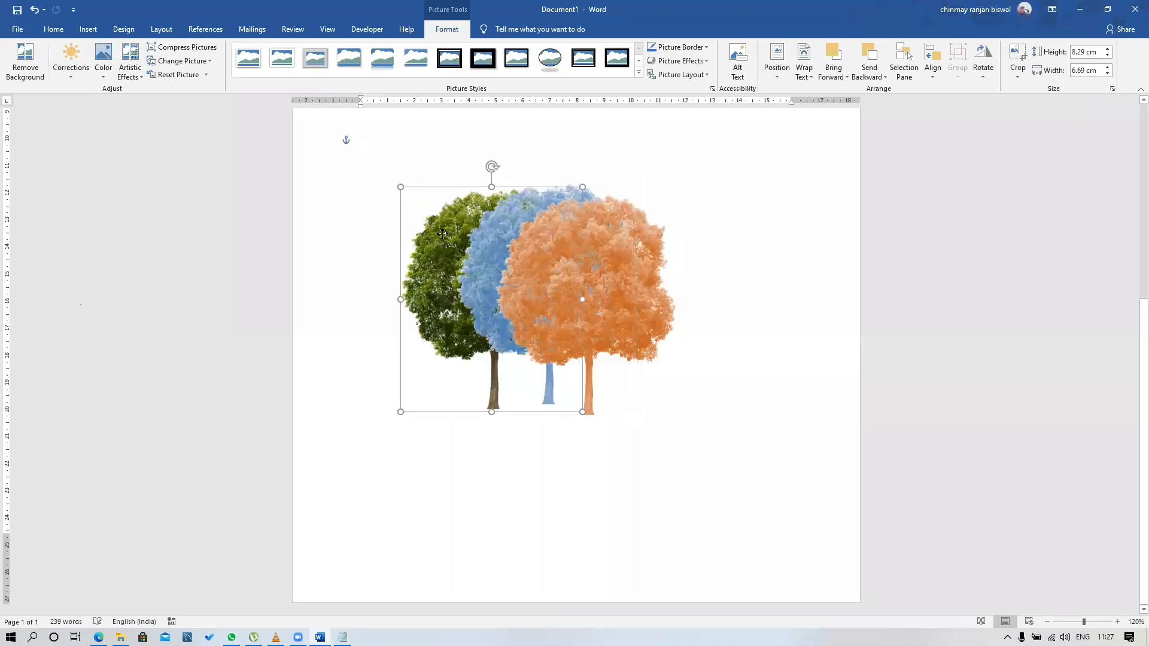
{"action": "left_click_drag", "start_coordinate": [664, 231], "coordinate": [664, 222]}
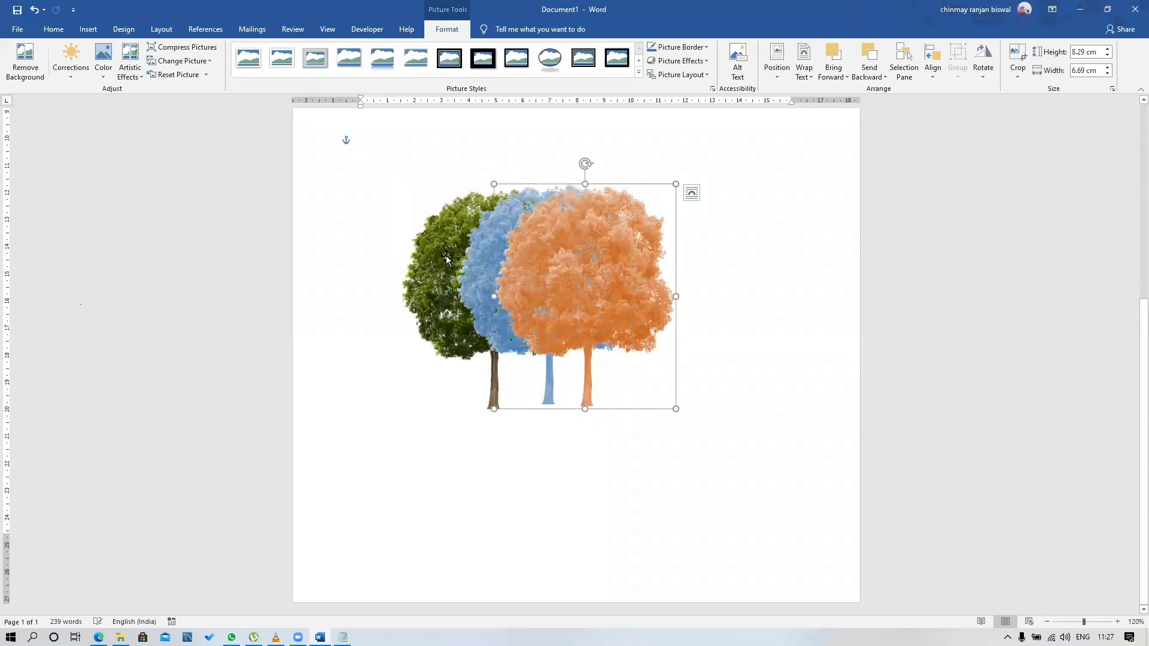
{"action": "left_click", "coordinate": [489, 270]}
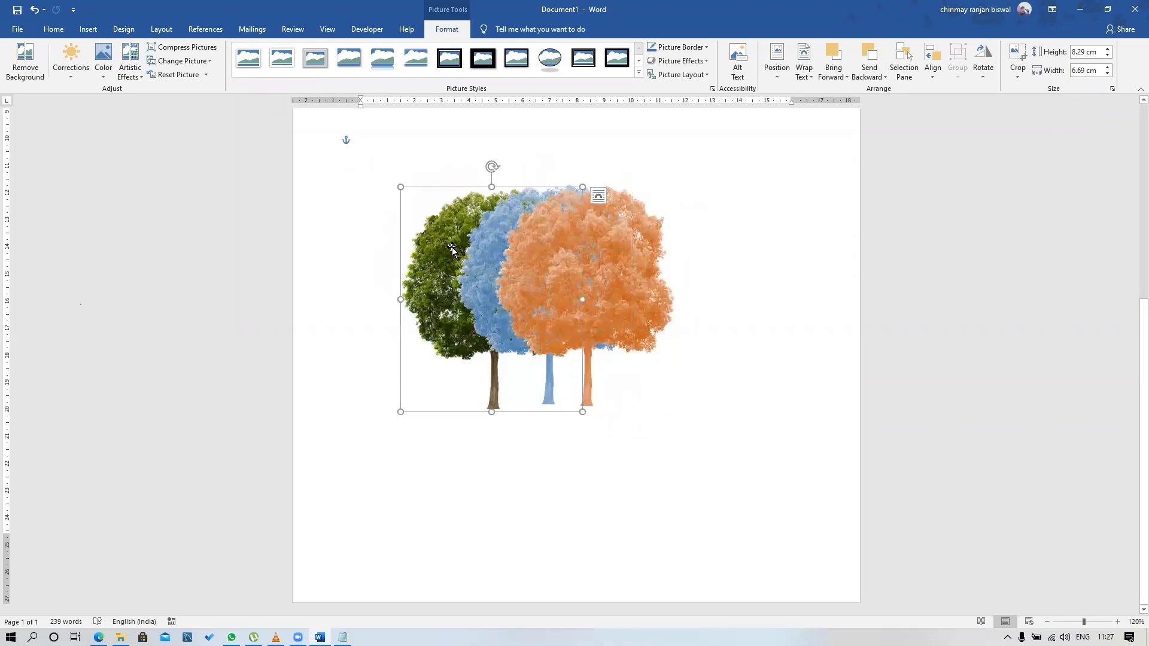
{"action": "mouse_move", "coordinate": [451, 248]}
{"action": "left_mouse_down"}
{"action": "mouse_move", "coordinate": [518, 247]}
{"action": "mouse_move", "coordinate": [432, 249]}
{"action": "left_mouse_up"}
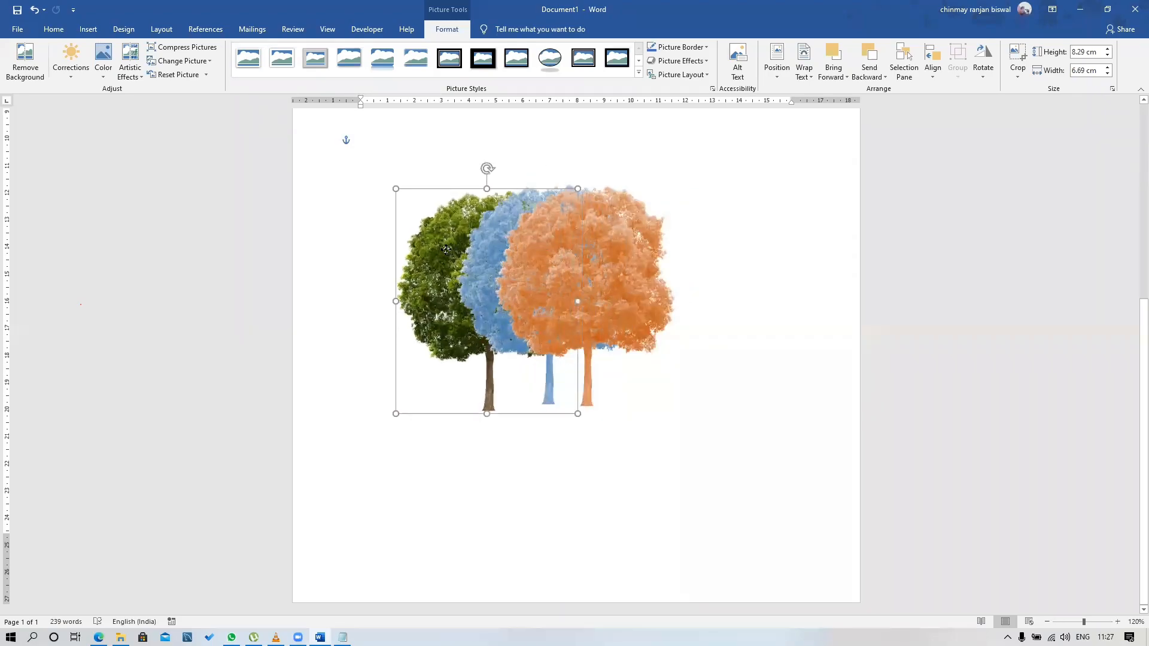
Bring the green tree forward one level and move it between the blue and orange trees
{"action": "left_click", "coordinate": [844, 78]}
{"action": "left_click", "coordinate": [853, 90]}
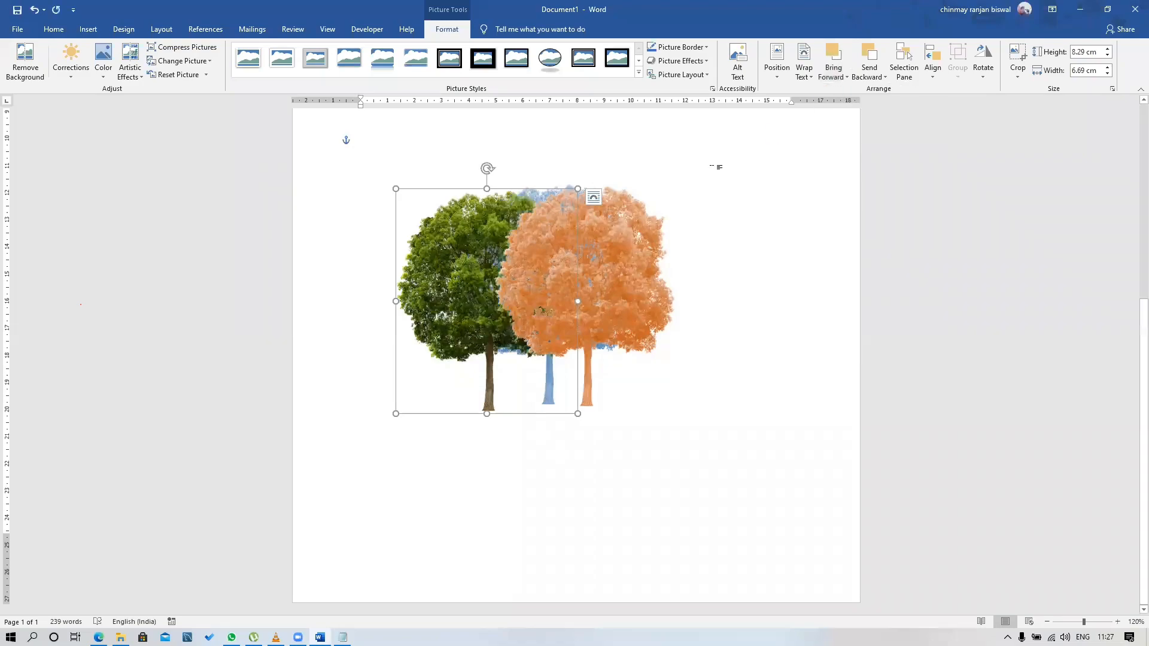
{"action": "left_click_drag", "start_coordinate": [449, 249], "coordinate": [518, 238]}
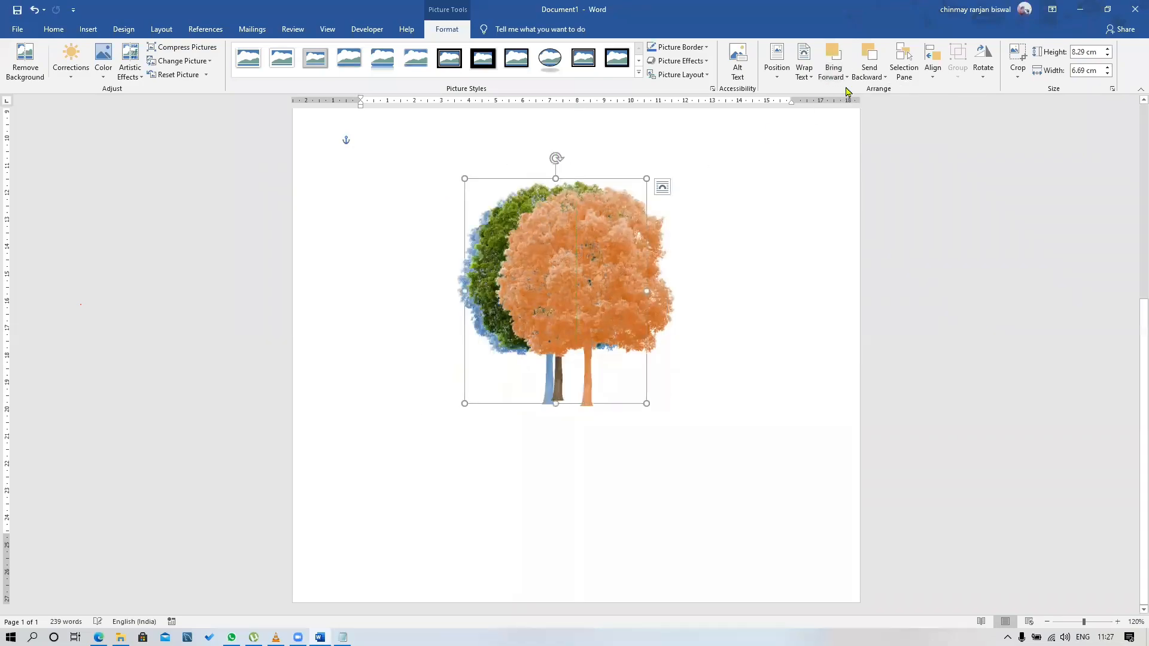
Bring the green tree to the front of the stack and move it to the right of the orange tree
{"action": "left_click", "coordinate": [841, 77]}
{"action": "left_click", "coordinate": [859, 103]}
{"action": "left_click_drag", "start_coordinate": [543, 290], "coordinate": [632, 301]}
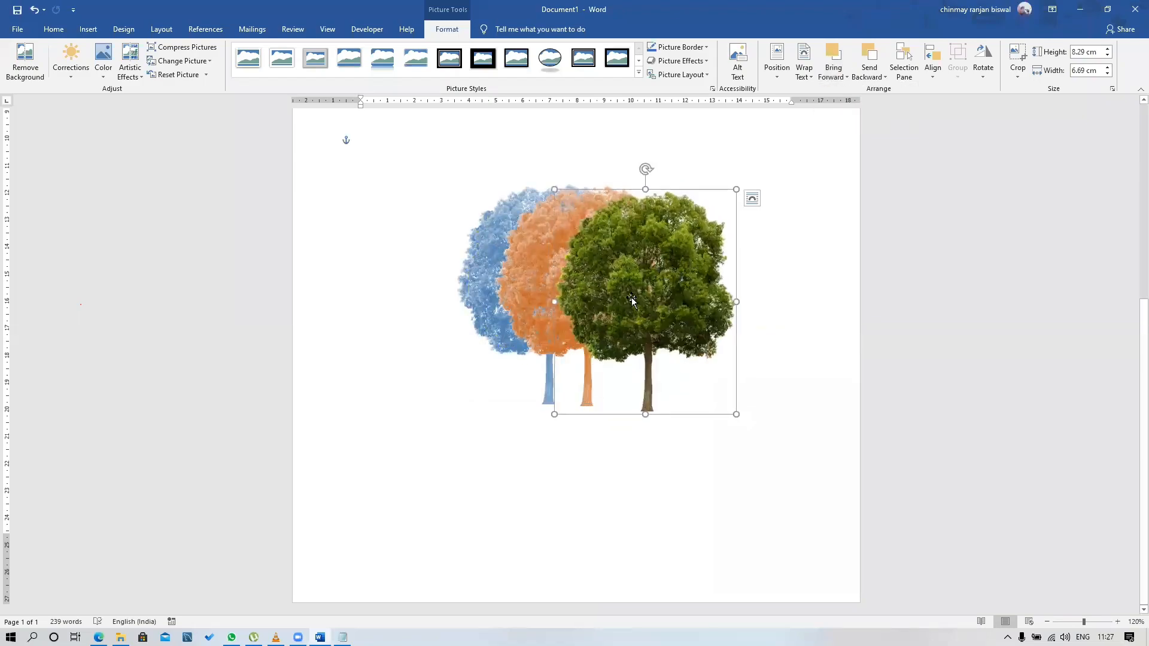
Move the green tree back over the other two and send it to the back of the stack
{"action": "left_click_drag", "start_coordinate": [623, 296], "coordinate": [532, 289]}
{"action": "left_click", "coordinate": [878, 79]}
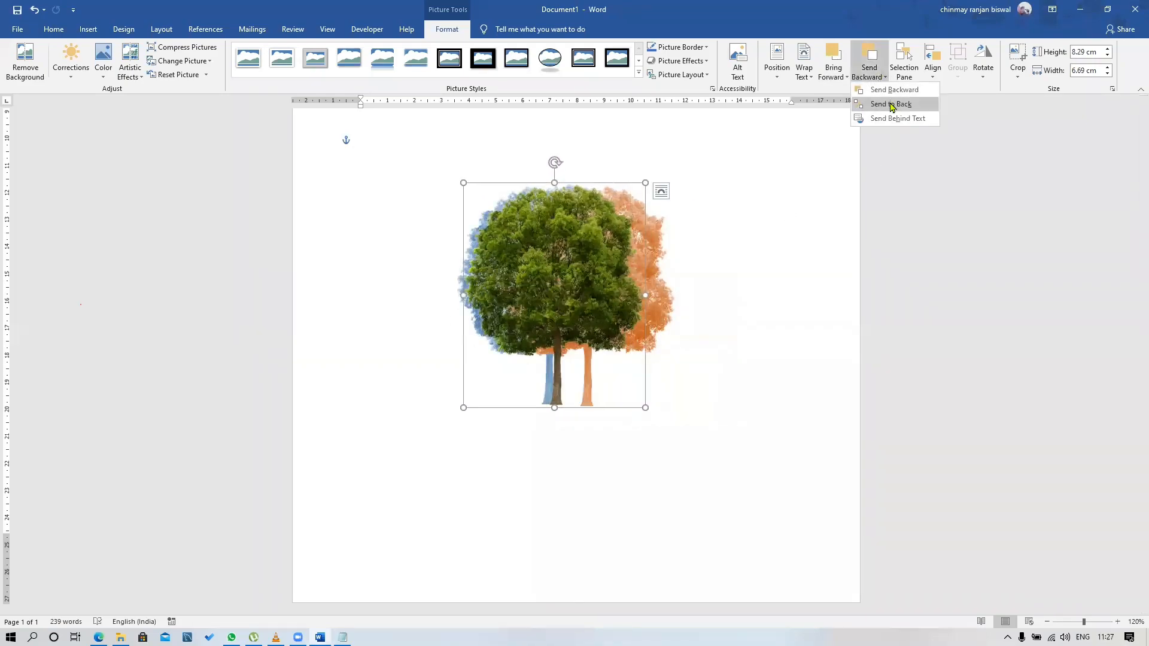
{"action": "left_click", "coordinate": [892, 105]}
Spread the trees apart, with orange on the left and blue on the right, leaving the green tree between them
{"action": "left_click_drag", "start_coordinate": [529, 241], "coordinate": [402, 240]}
{"action": "left_click_drag", "start_coordinate": [566, 247], "coordinate": [704, 263]}
{"action": "left_click", "coordinate": [487, 280]}
{"action": "left_click_drag", "start_coordinate": [487, 280], "coordinate": [453, 290]}
{"action": "left_click", "coordinate": [685, 424]}
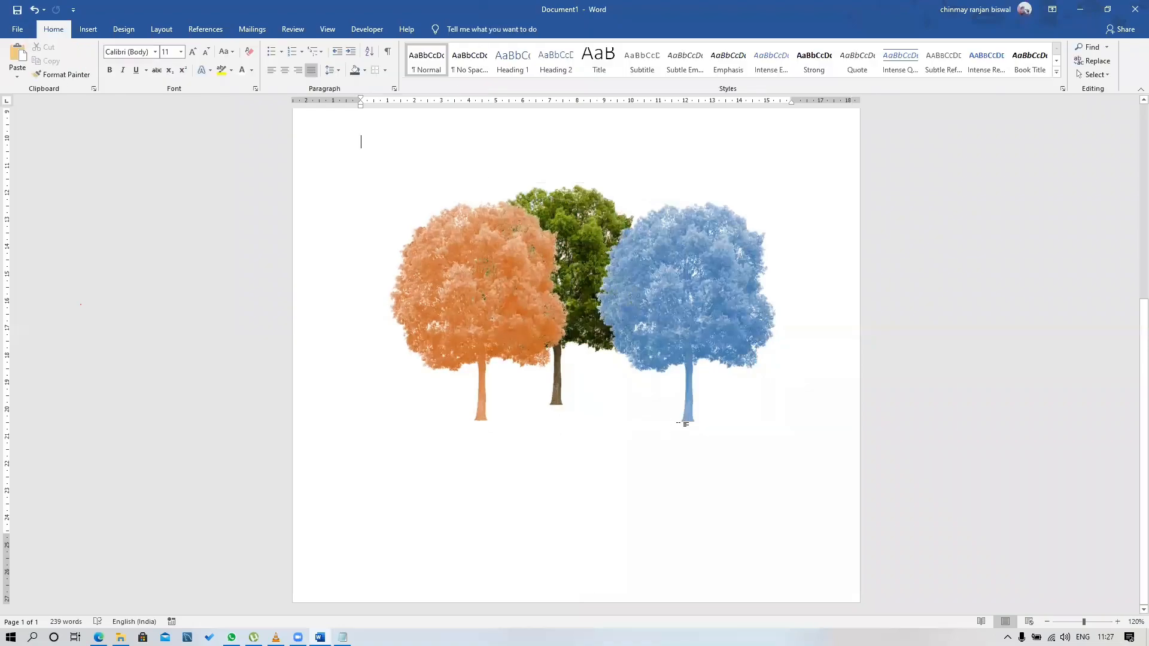
Remove all three tree pictures from the page
{"action": "left_click", "coordinate": [646, 313]}
{"action": "key", "text": "ctrl+z"}
{"action": "key", "text": "ctrl+z"}
{"action": "key", "text": "ctrl+z"}
{"action": "key", "text": "ctrl+z"}
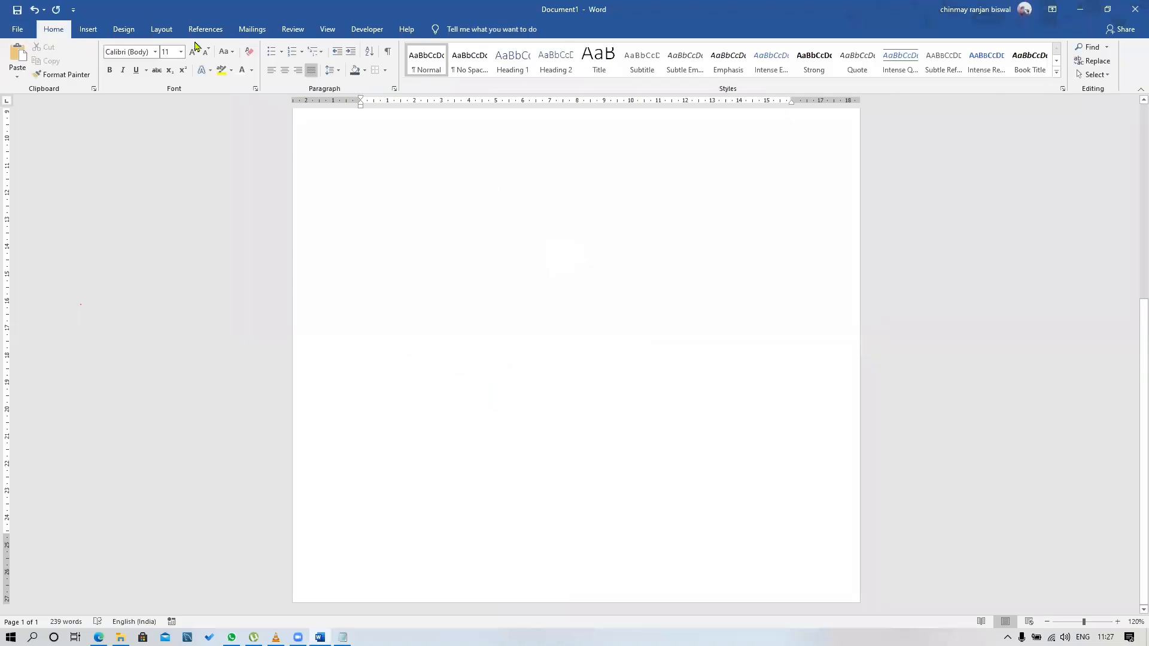
{"action": "left_click", "coordinate": [88, 29]}
{"action": "left_click", "coordinate": [138, 59]}
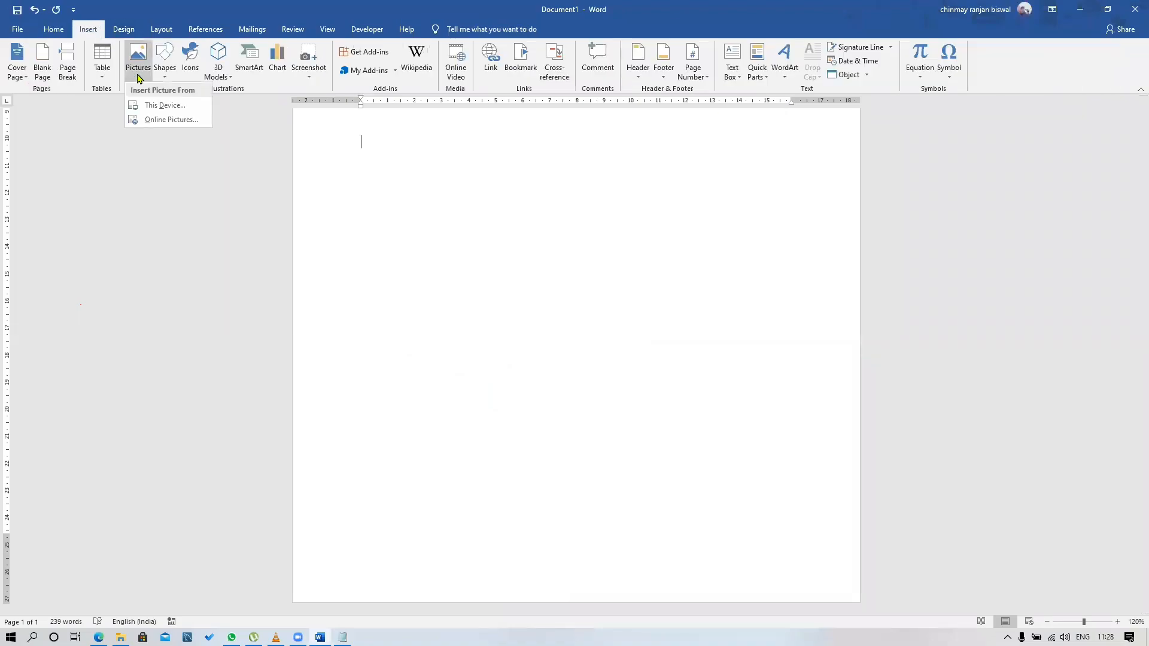
{"action": "left_click", "coordinate": [153, 106]}
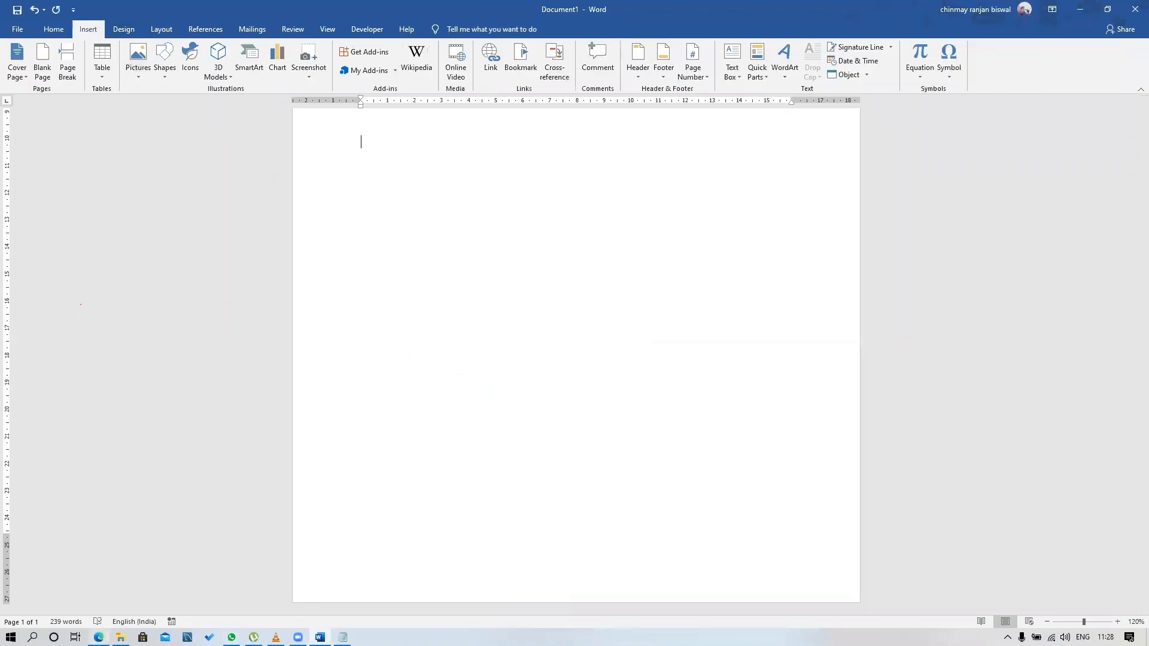
Switch to the web browser and search Google Images for "scenery"
{"action": "key", "text": "alt+Tab"}
{"action": "scroll", "coordinate": [235, 89], "scroll_direction": "up", "scroll_amount": 2}
{"action": "triple_click", "coordinate": [235, 90]}
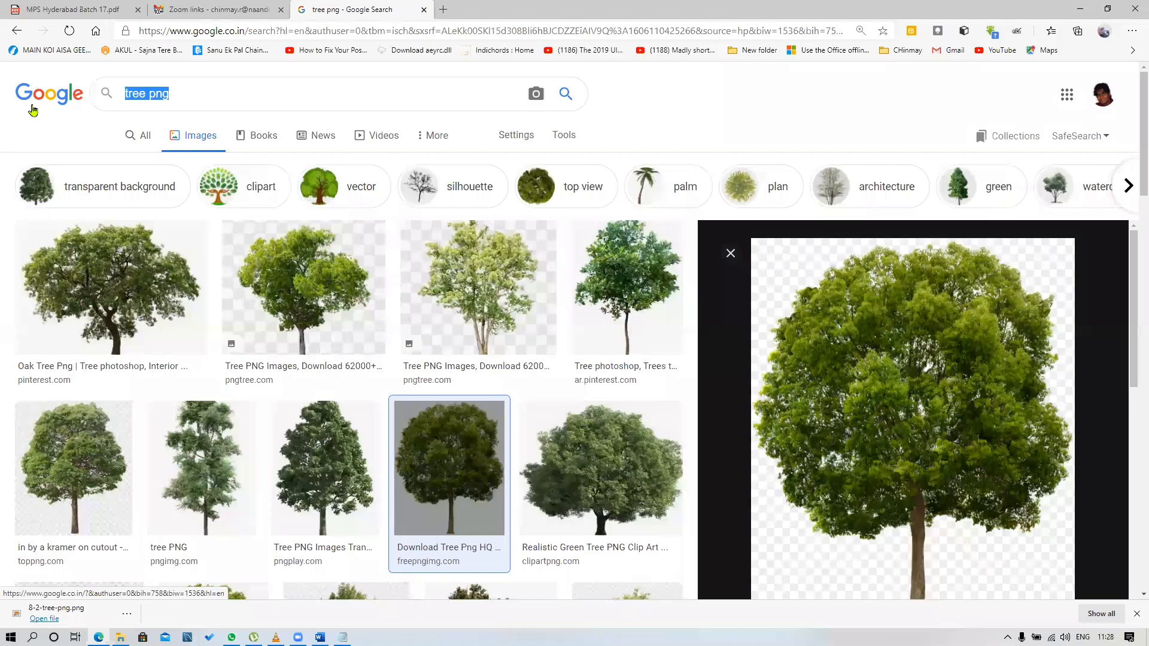
{"action": "type", "text": "scenery"}
{"action": "key", "text": "Return"}
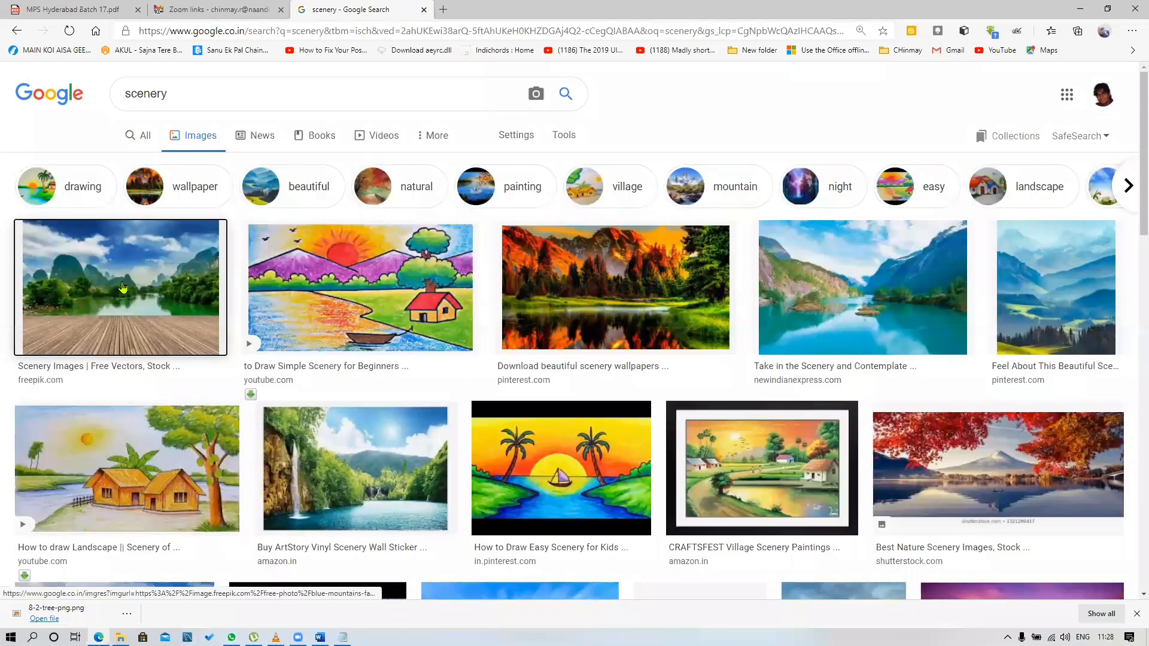
Open the first scenery result, the mountain lake with a wooden deck, and save the image to the computer
{"action": "left_click", "coordinate": [123, 287]}
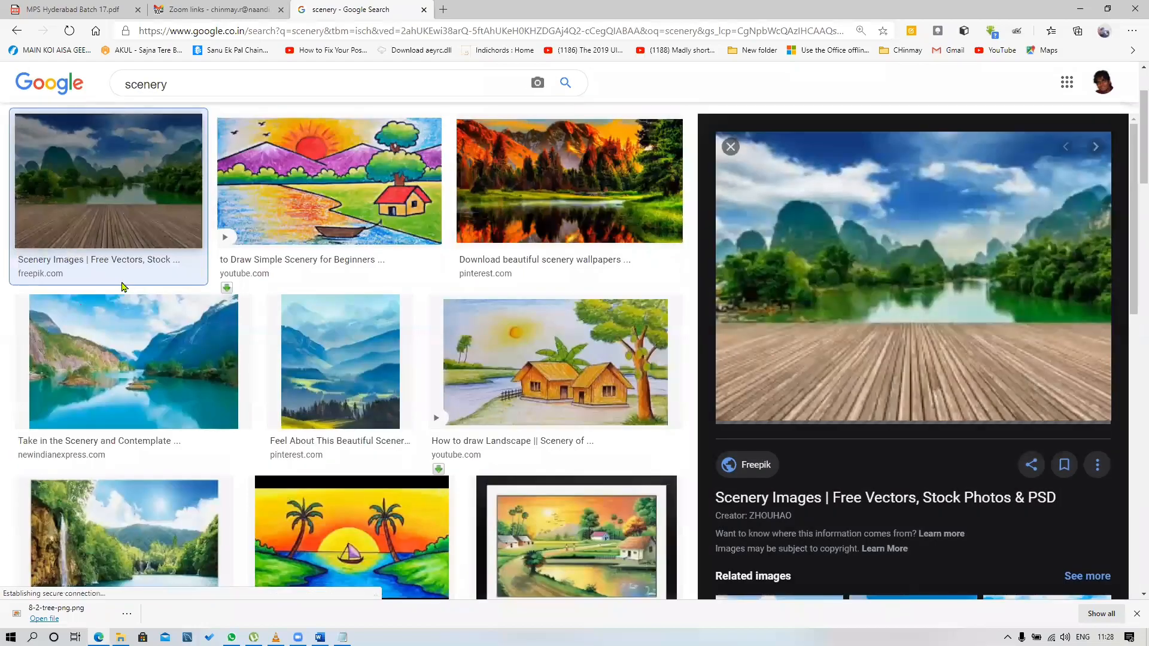
{"action": "right_click", "coordinate": [822, 281]}
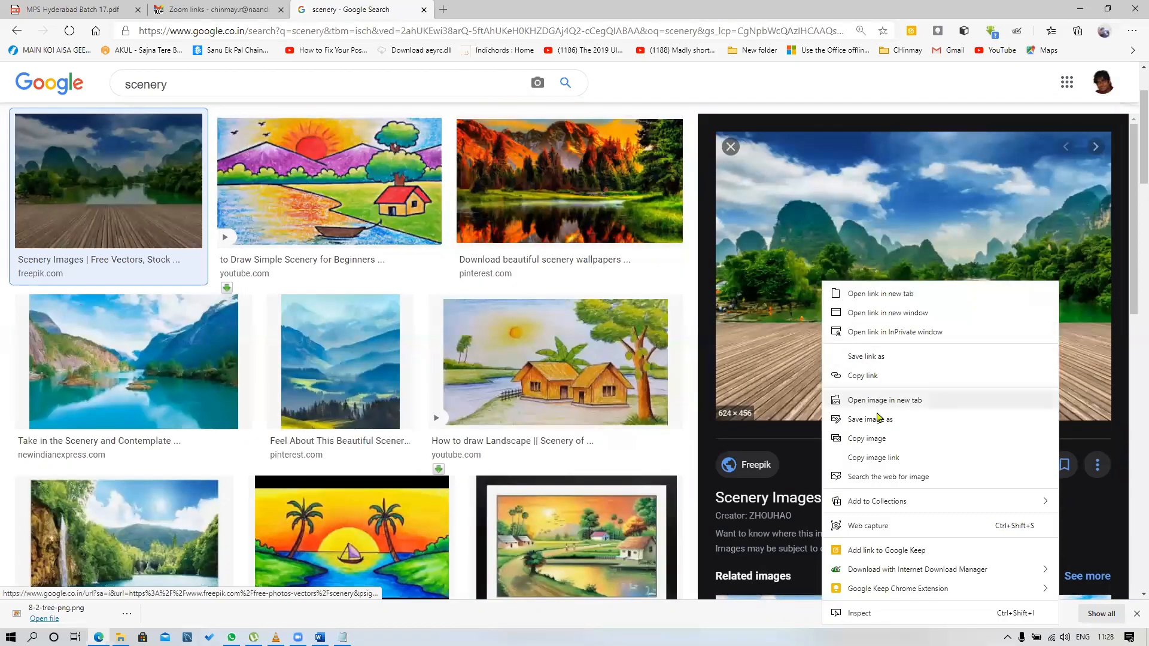
{"action": "left_click", "coordinate": [875, 423]}
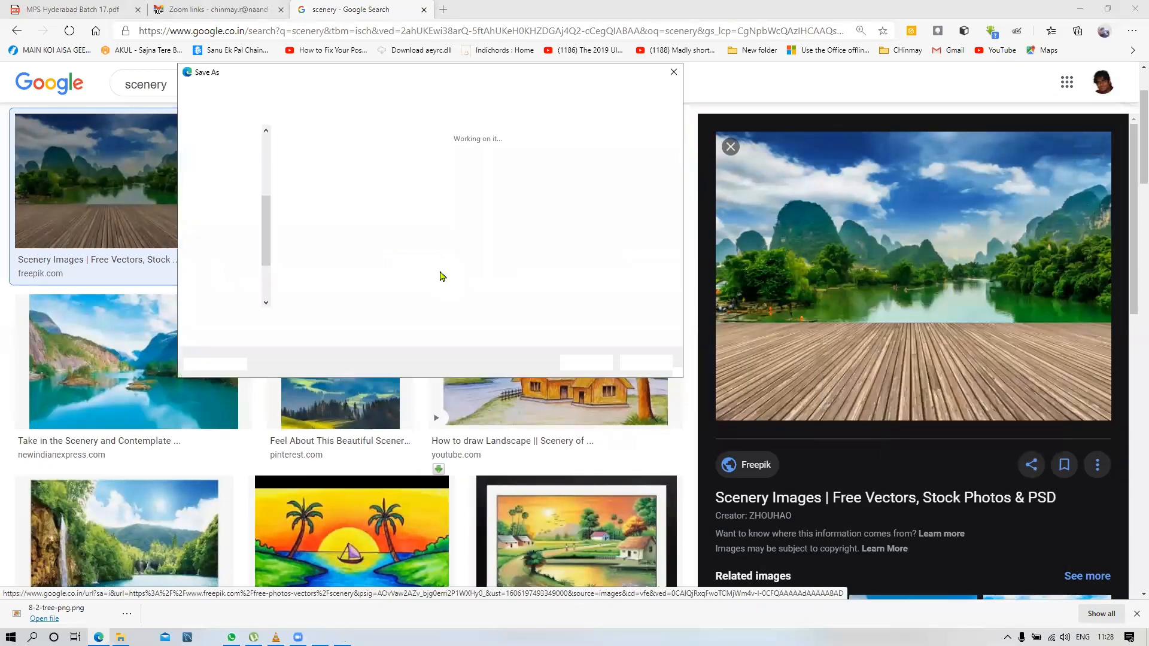
{"action": "left_click", "coordinate": [585, 362]}
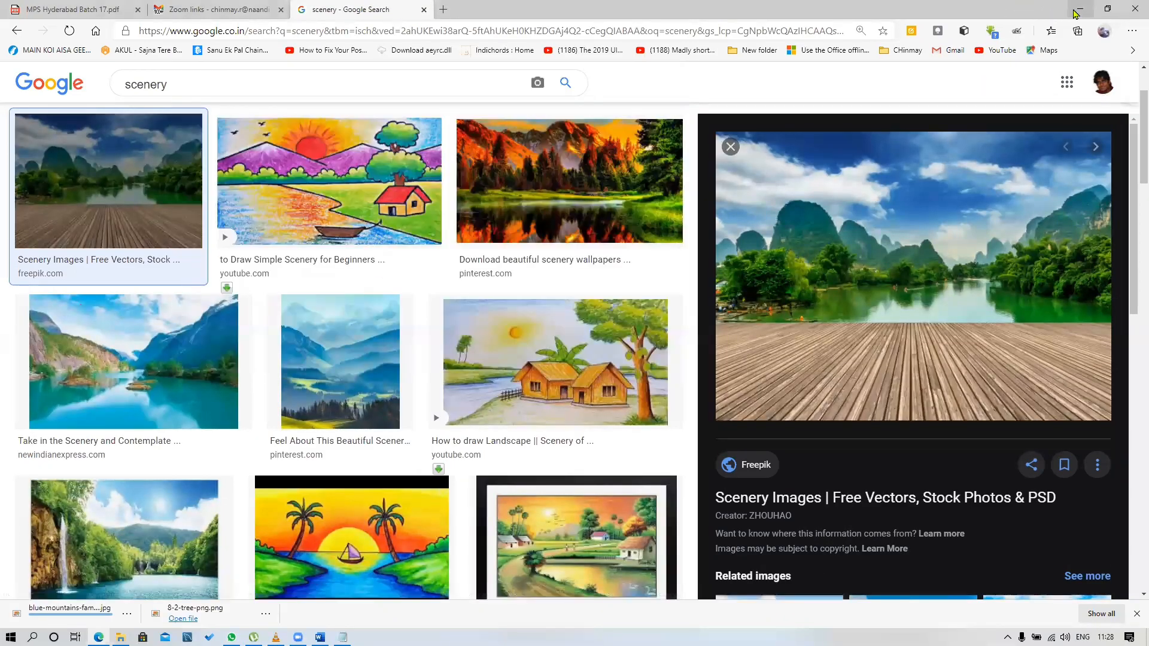
Switch back to Word and delete everything left in the document
{"action": "left_click", "coordinate": [1080, 9]}
{"action": "scroll", "coordinate": [489, 224], "scroll_direction": "up", "scroll_amount": 5, "text": "ctrl"}
{"action": "key", "text": "ctrl+a"}
{"action": "key", "text": "Delete"}
{"action": "scroll", "coordinate": [479, 254], "scroll_direction": "down", "scroll_amount": 11, "text": "ctrl"}
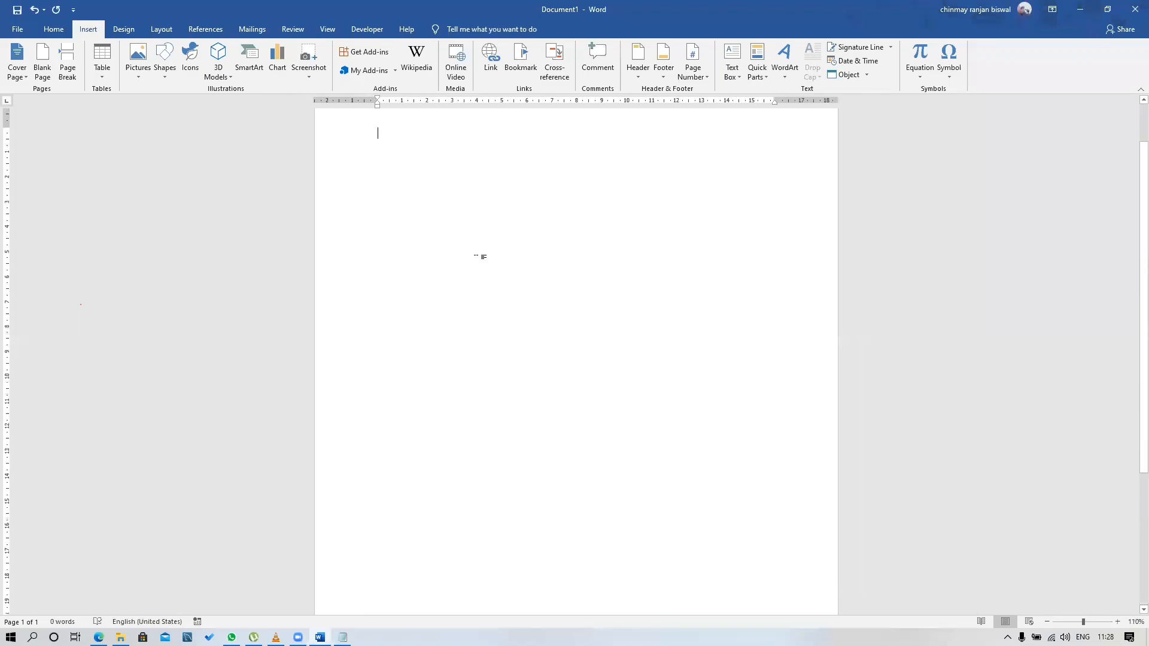
{"action": "scroll", "coordinate": [477, 263], "scroll_direction": "up", "scroll_amount": 1, "text": "ctrl"}
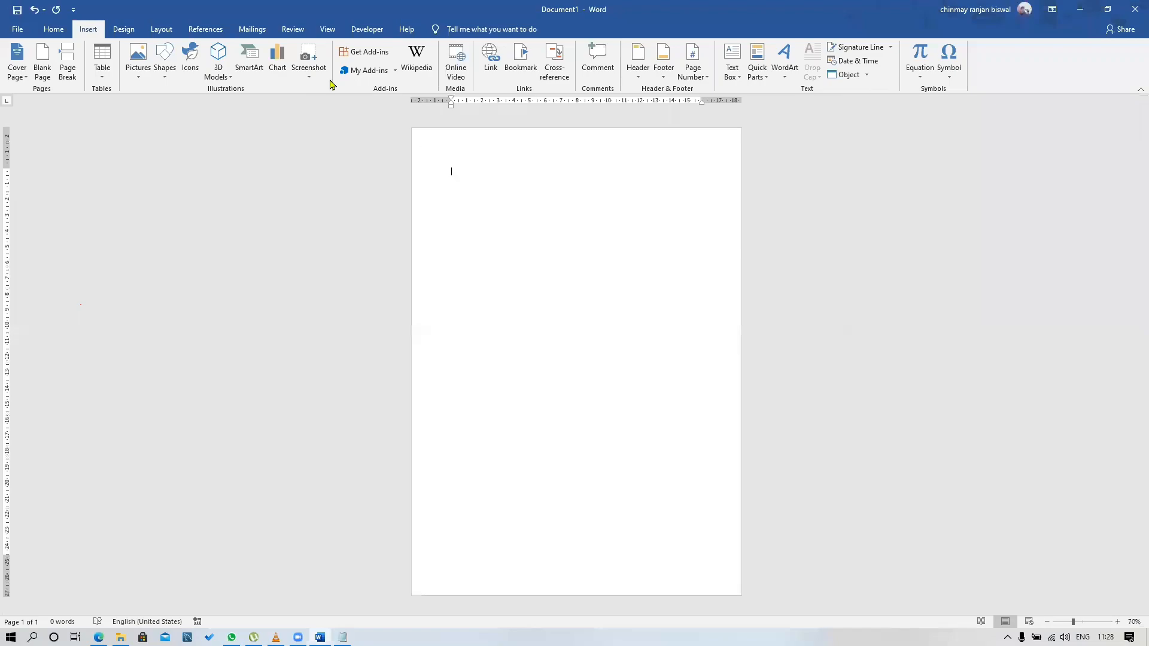
Change the blank page's orientation to landscape
{"action": "left_click", "coordinate": [161, 29]}
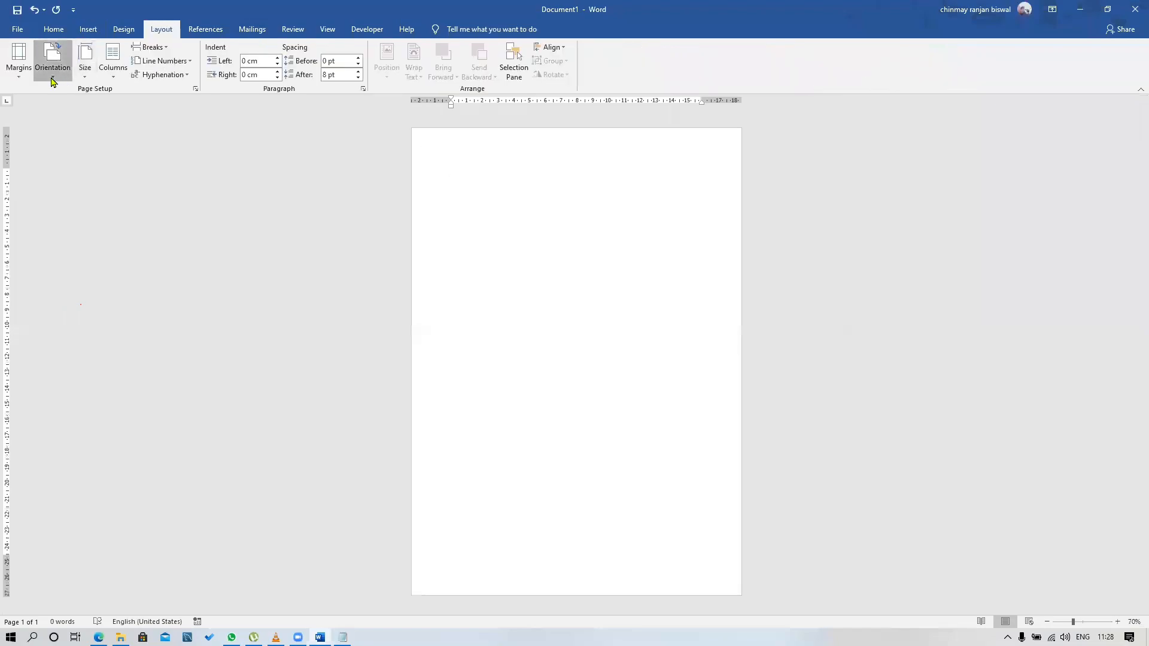
{"action": "left_click", "coordinate": [53, 75]}
{"action": "left_click", "coordinate": [73, 124]}
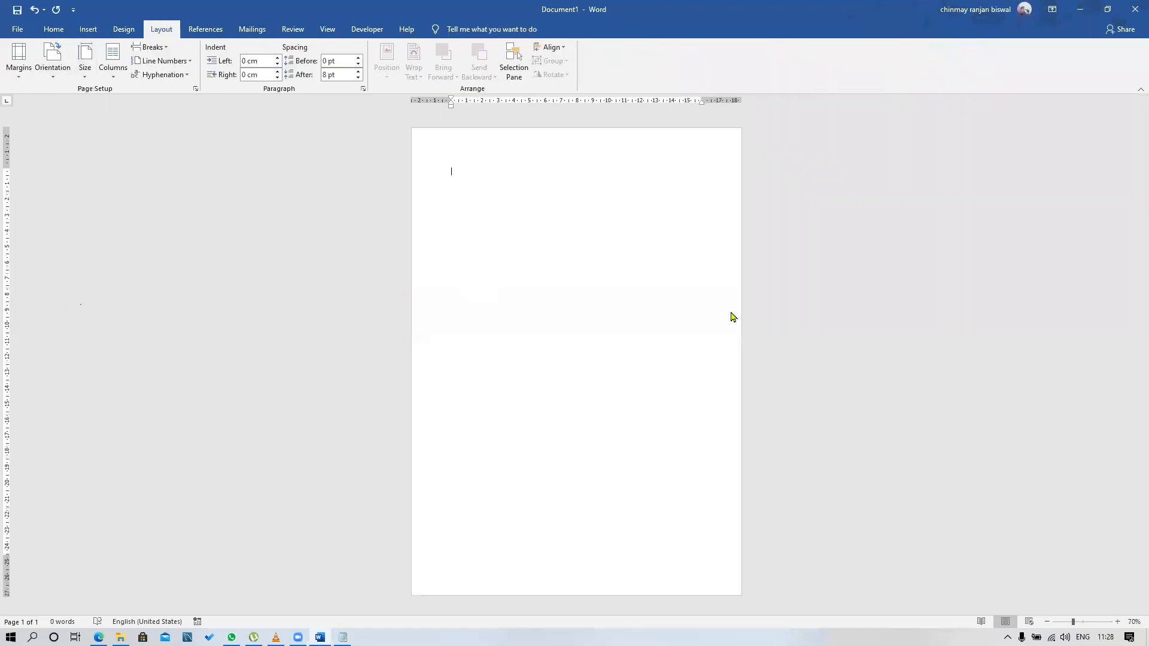
{"action": "scroll", "coordinate": [637, 310], "scroll_direction": "down", "scroll_amount": 1, "text": "ctrl"}
{"action": "scroll", "coordinate": [636, 310], "scroll_direction": "up", "scroll_amount": 2, "text": "ctrl"}
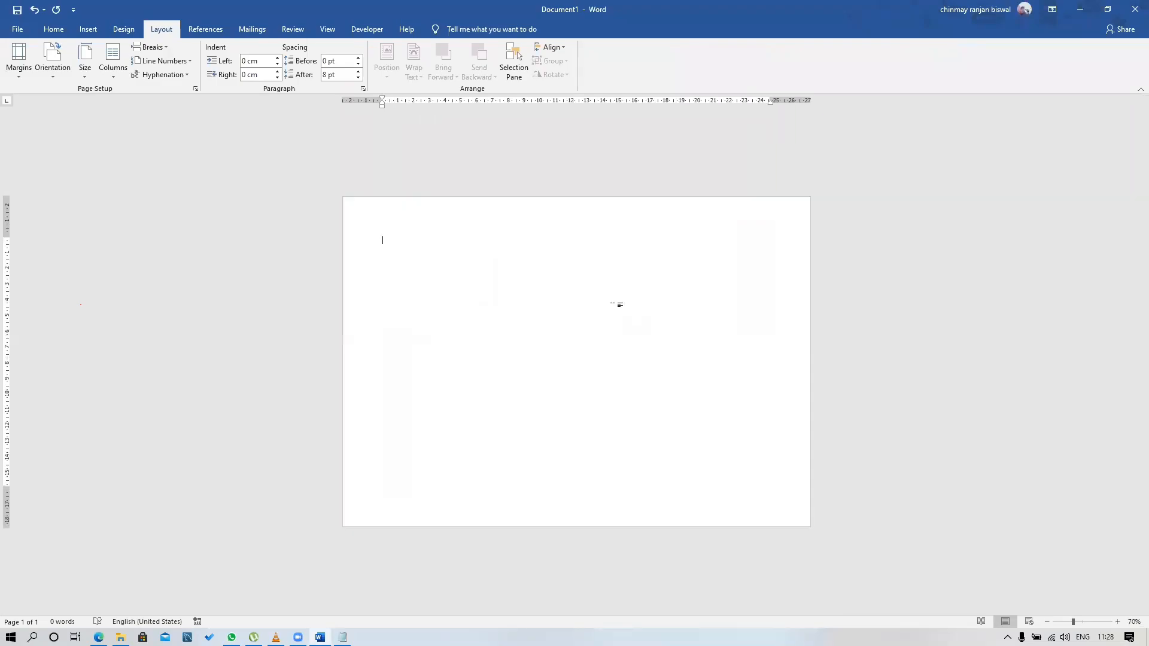
Insert the blue-mountains-famous-tourism-scenery-lijiang picture from the Desktop into the landscape page
{"action": "left_click", "coordinate": [88, 29]}
{"action": "left_click", "coordinate": [137, 71]}
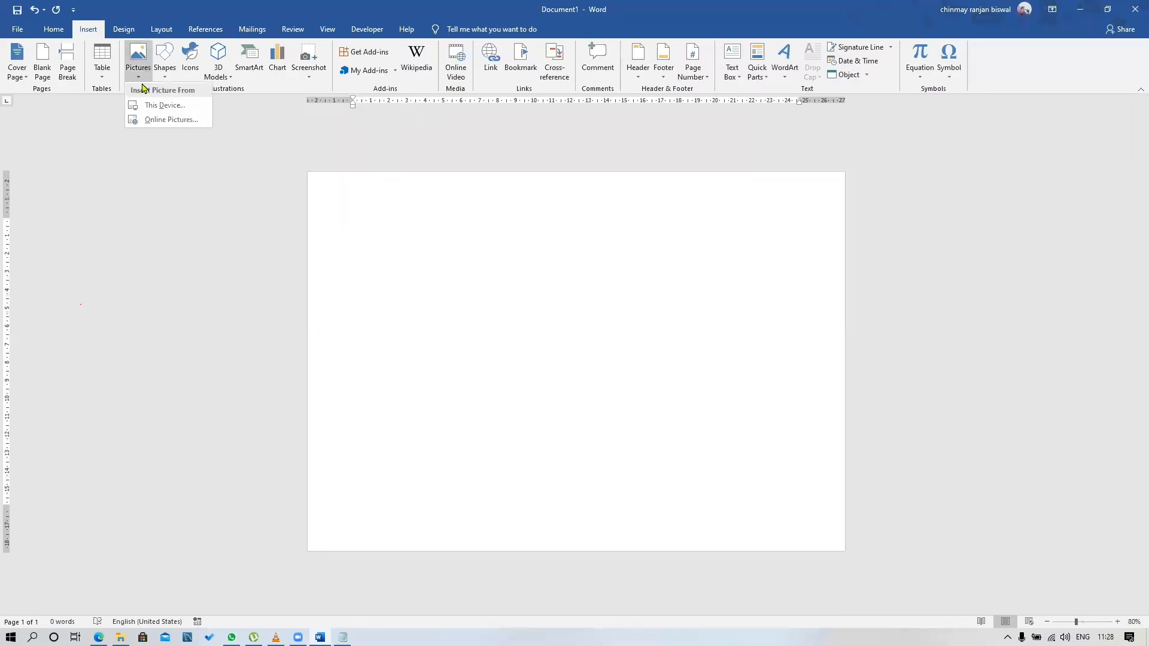
{"action": "left_click", "coordinate": [152, 104]}
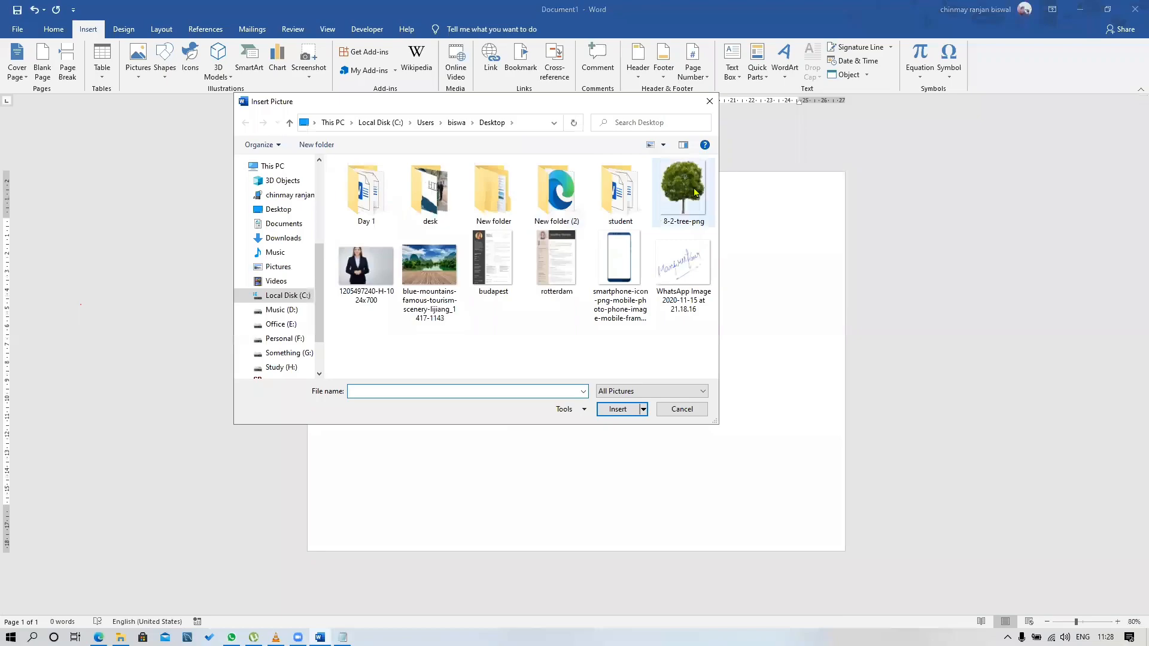
{"action": "left_click", "coordinate": [409, 272]}
{"action": "left_click", "coordinate": [610, 413]}
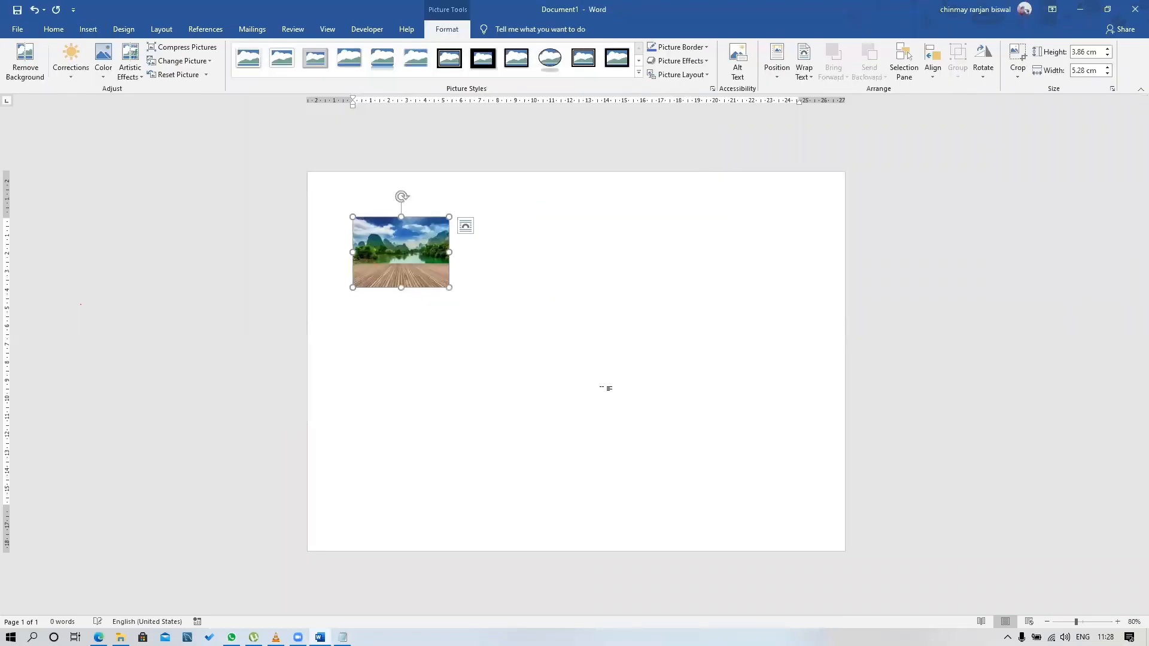
Set the scenery picture in front of text and enlarge it to cover the whole landscape page
{"action": "left_click_drag", "start_coordinate": [449, 287], "coordinate": [813, 504]}
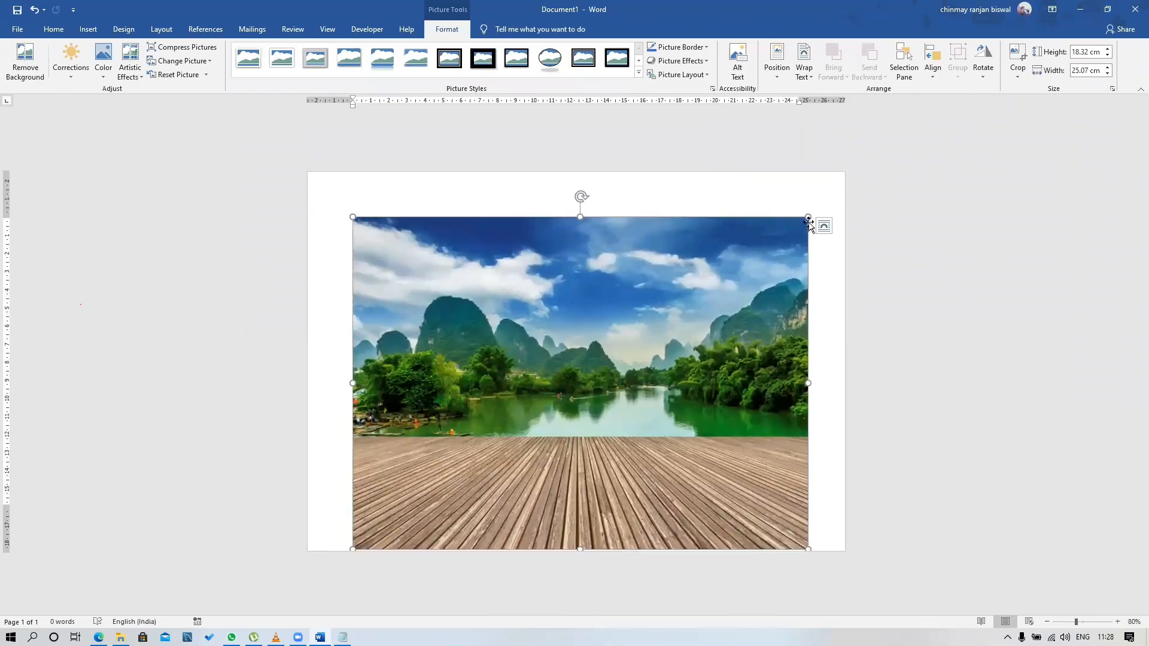
{"action": "left_click_drag", "start_coordinate": [808, 218], "coordinate": [819, 190]}
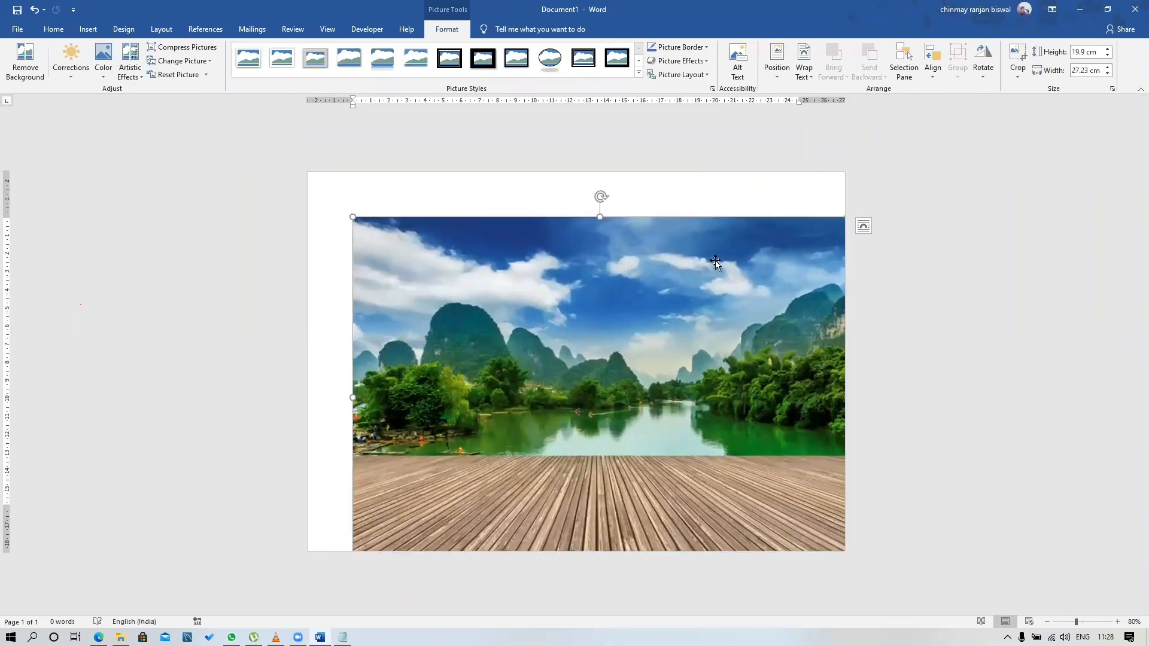
{"action": "left_click", "coordinate": [805, 72]}
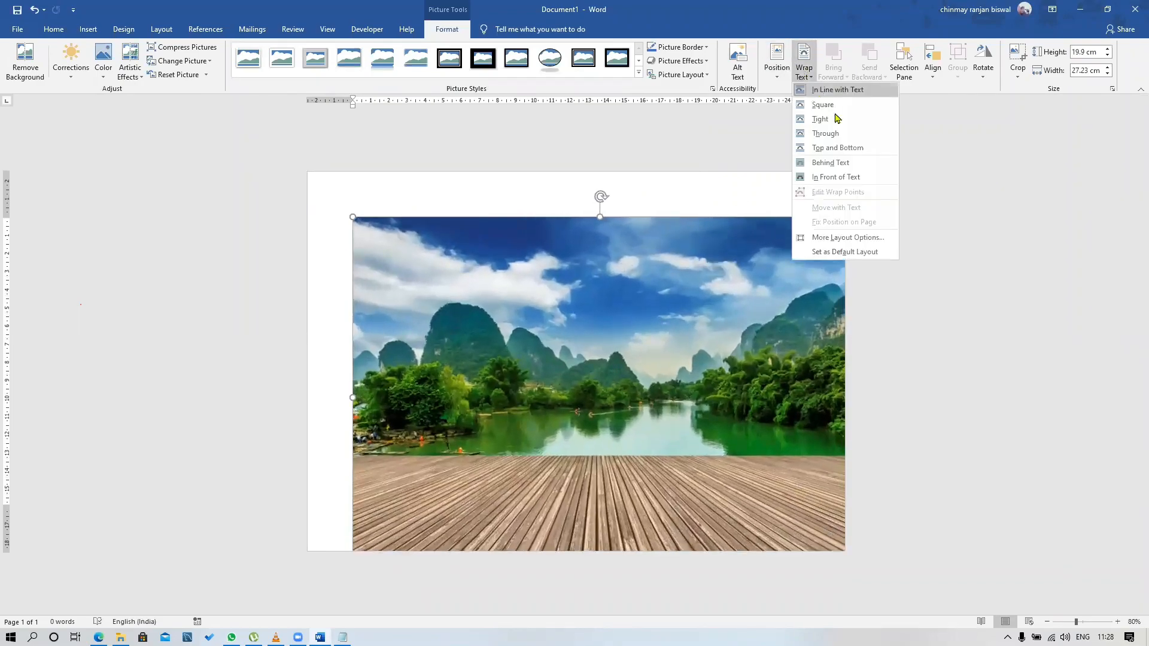
{"action": "left_click", "coordinate": [837, 178]}
{"action": "left_click_drag", "start_coordinate": [749, 274], "coordinate": [703, 228]}
{"action": "left_click_drag", "start_coordinate": [802, 532], "coordinate": [827, 549]}
{"action": "left_click_drag", "start_coordinate": [828, 361], "coordinate": [844, 361]}
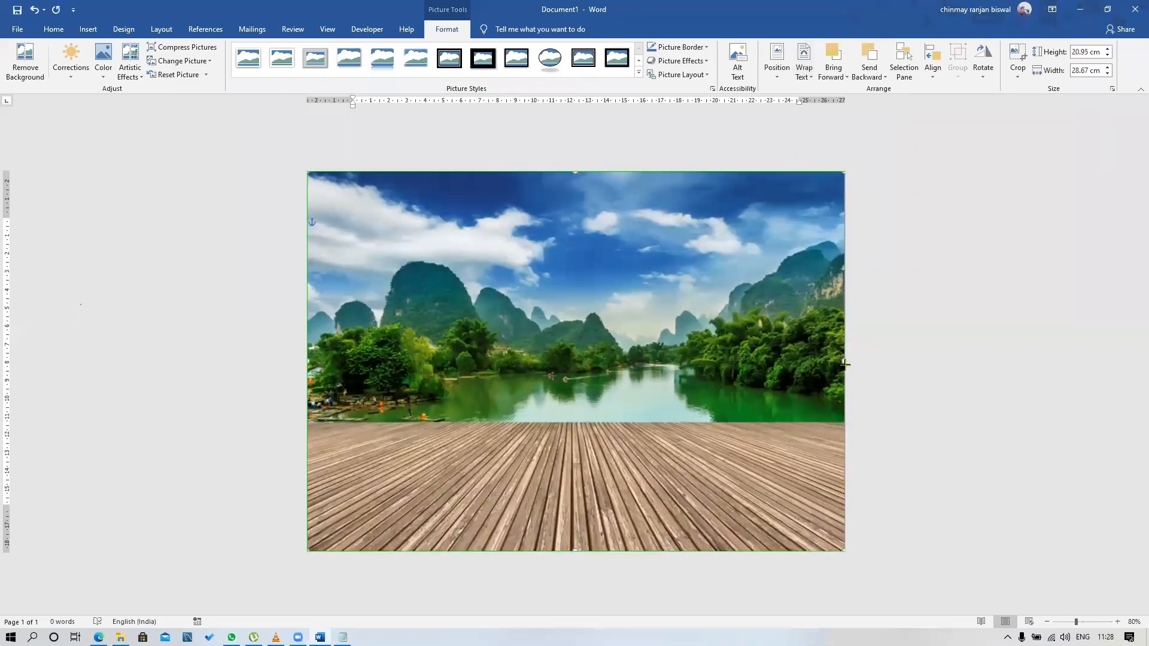
Insert the Jungle-Tree-PNG-Image picture from the office > Online Class > images > trees folder on the Study (H:) drive
{"action": "left_click", "coordinate": [86, 30]}
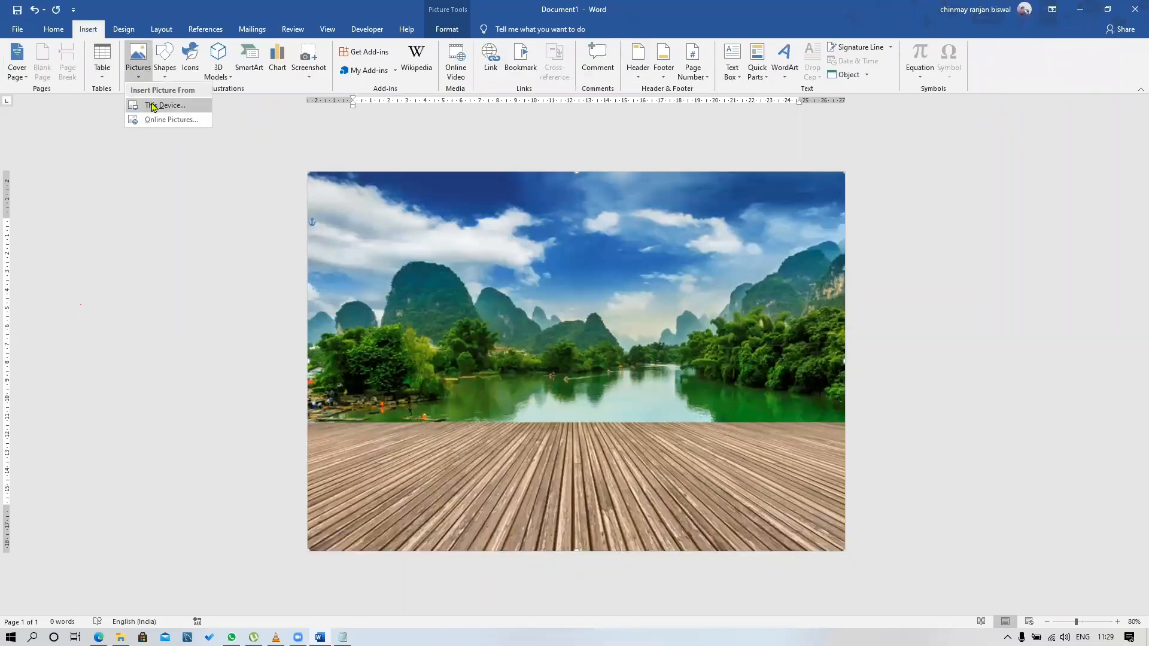
{"action": "left_click", "coordinate": [153, 106]}
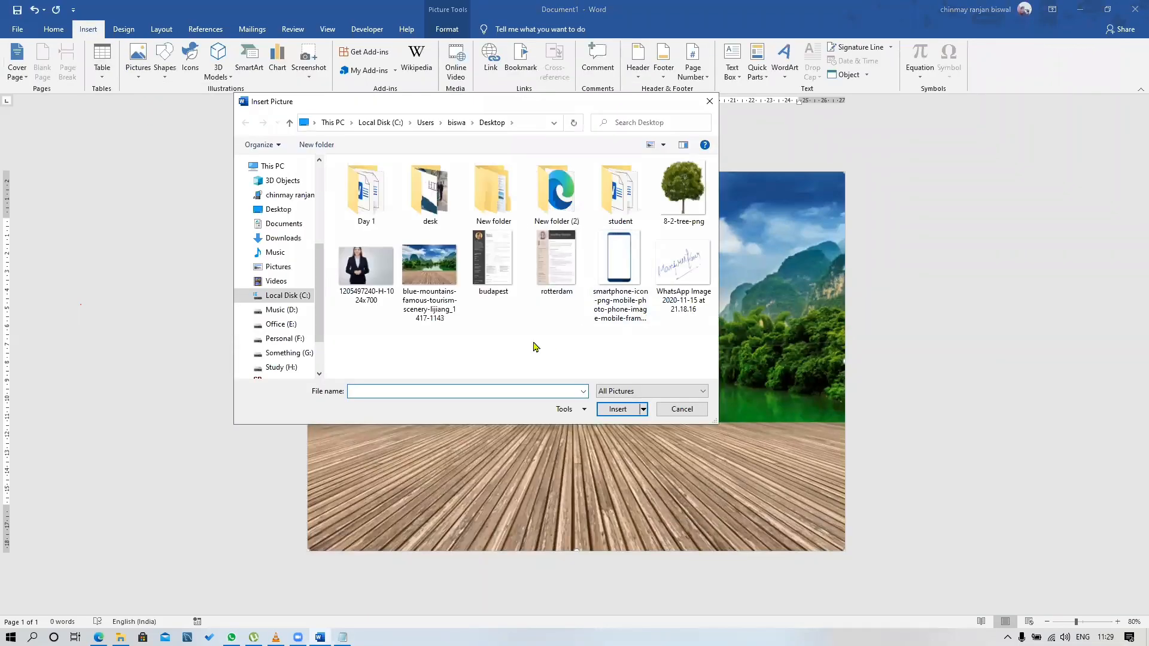
{"action": "scroll", "coordinate": [300, 344], "scroll_direction": "down", "scroll_amount": 1}
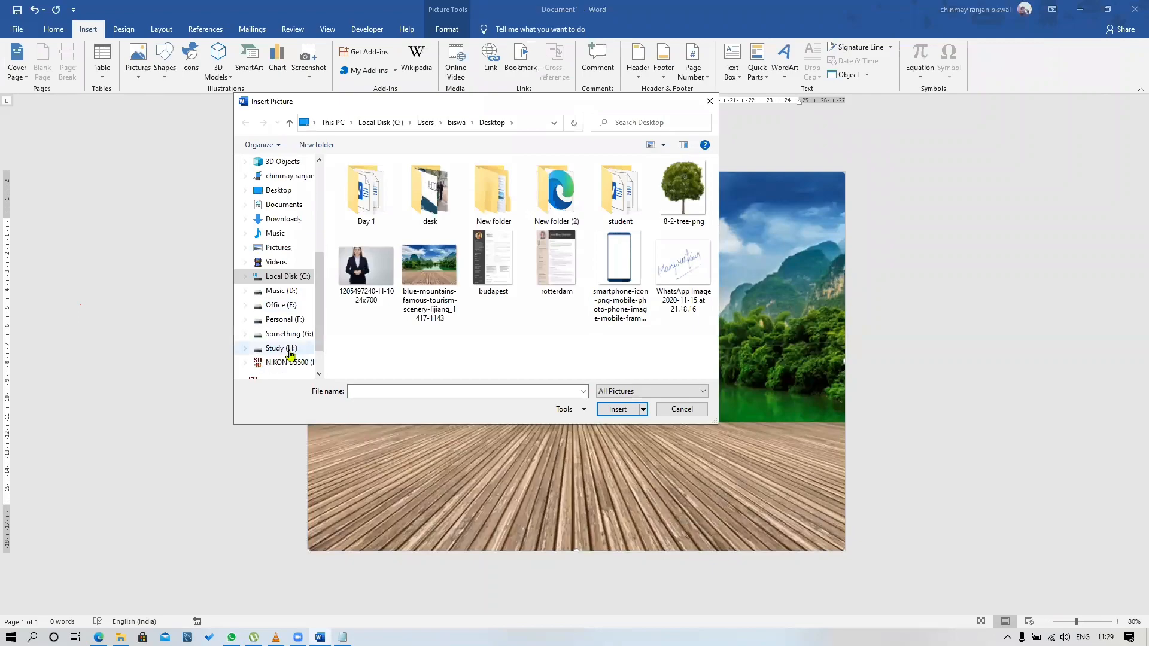
{"action": "left_click", "coordinate": [283, 348]}
{"action": "left_click_drag", "start_coordinate": [712, 289], "coordinate": [712, 335]}
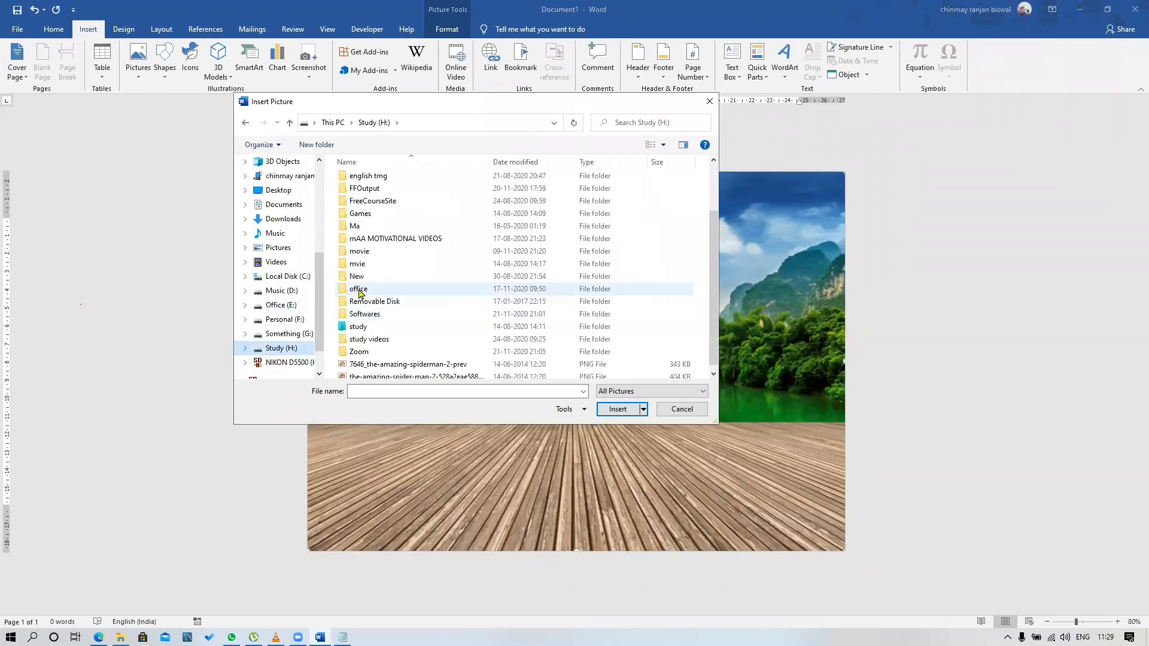
{"action": "double_click", "coordinate": [359, 291]}
{"action": "left_click", "coordinate": [368, 218]}
{"action": "double_click", "coordinate": [367, 218]}
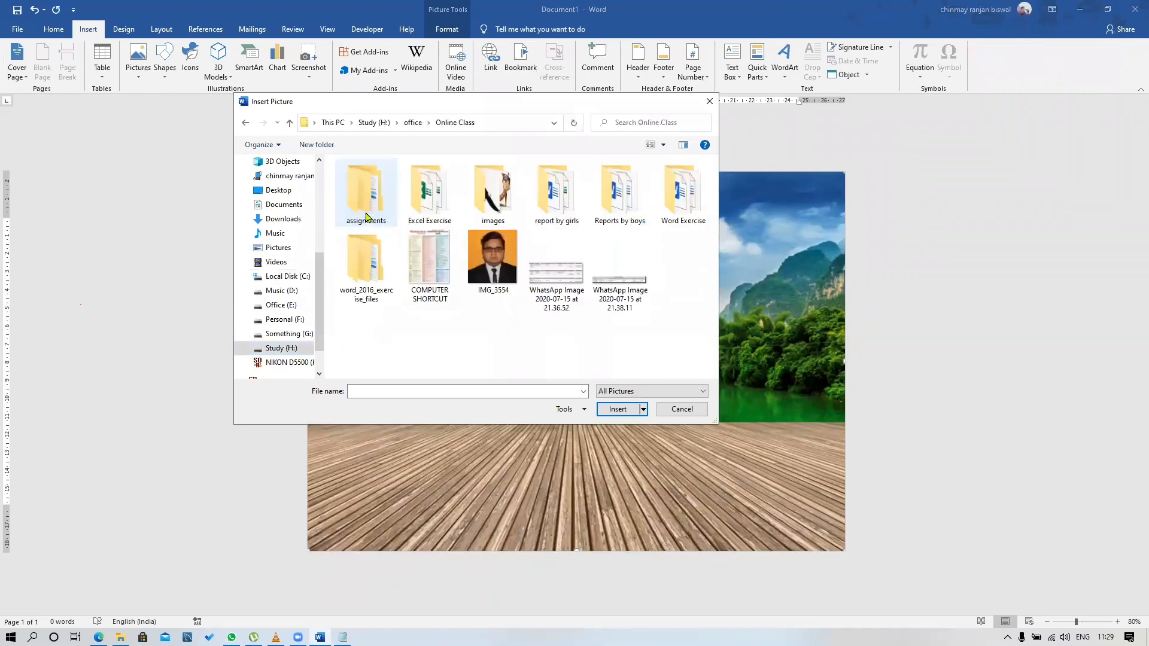
{"action": "double_click", "coordinate": [486, 200]}
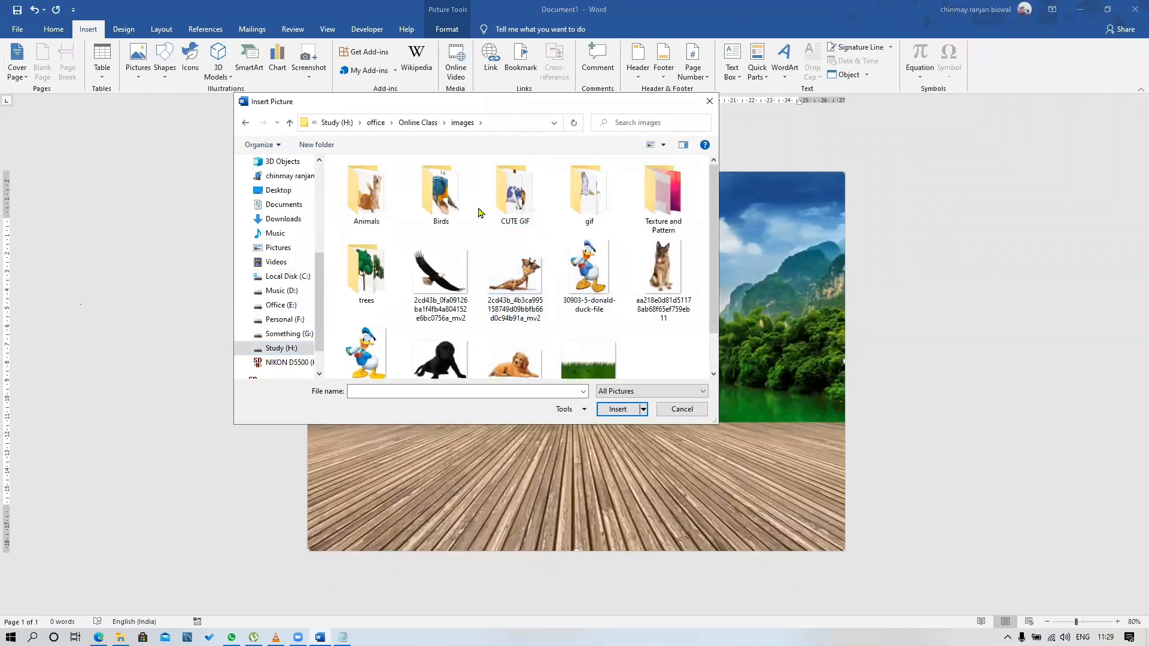
{"action": "double_click", "coordinate": [366, 272]}
{"action": "left_click", "coordinate": [371, 288]}
{"action": "left_click", "coordinate": [619, 410]}
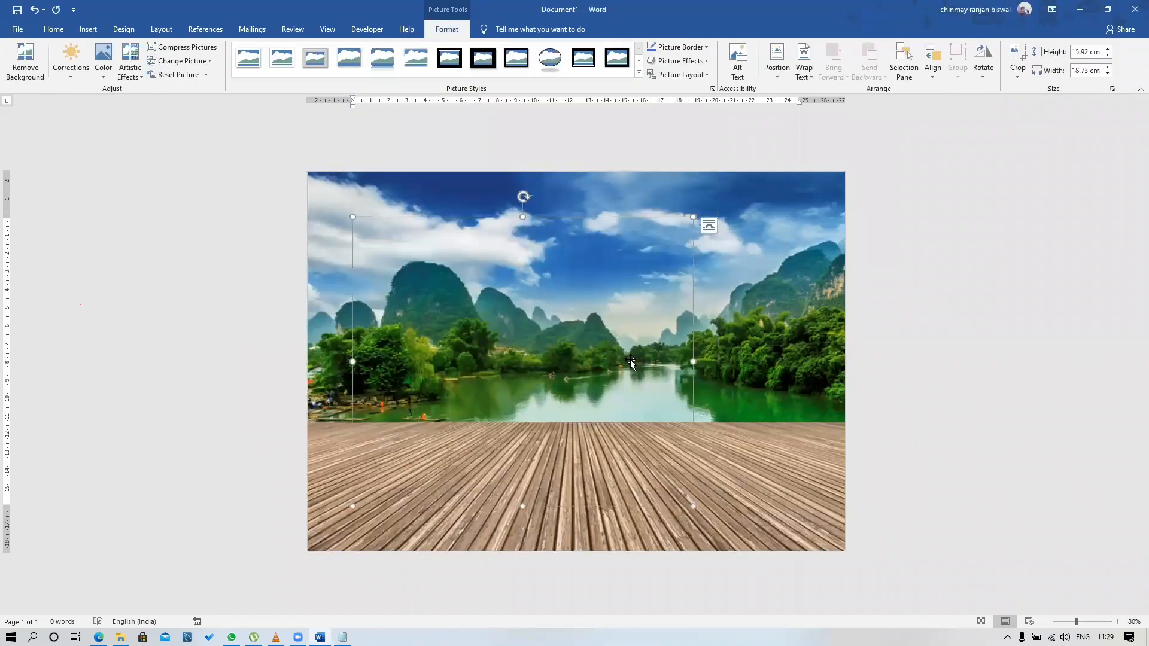
Set the tree picture in front of text and move it slightly up over the scenery
{"action": "left_click", "coordinate": [802, 77]}
{"action": "left_click", "coordinate": [819, 175]}
{"action": "mouse_move", "coordinate": [535, 318]}
{"action": "left_mouse_down"}
{"action": "mouse_move", "coordinate": [520, 273]}
{"action": "mouse_move", "coordinate": [538, 327]}
{"action": "mouse_move", "coordinate": [530, 298]}
{"action": "left_mouse_up"}
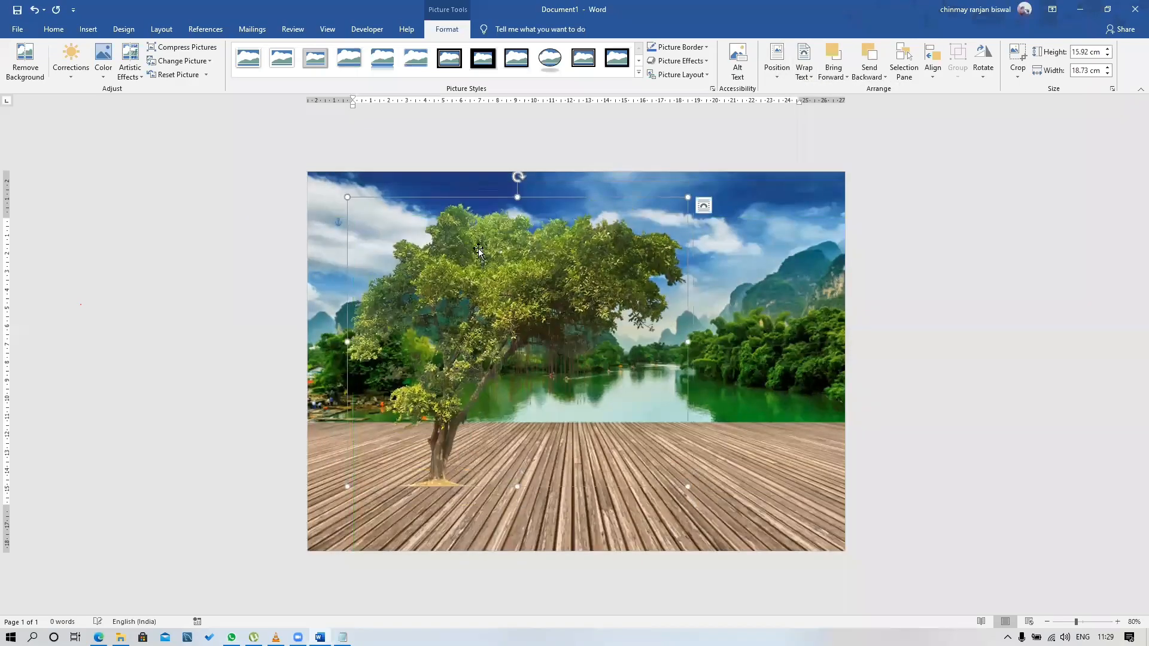
Insert the elephant herd picture animal-png-hd-elephant-png-hd-1083 from the Animals folder inside images
{"action": "left_click", "coordinate": [86, 31]}
{"action": "left_click", "coordinate": [136, 80]}
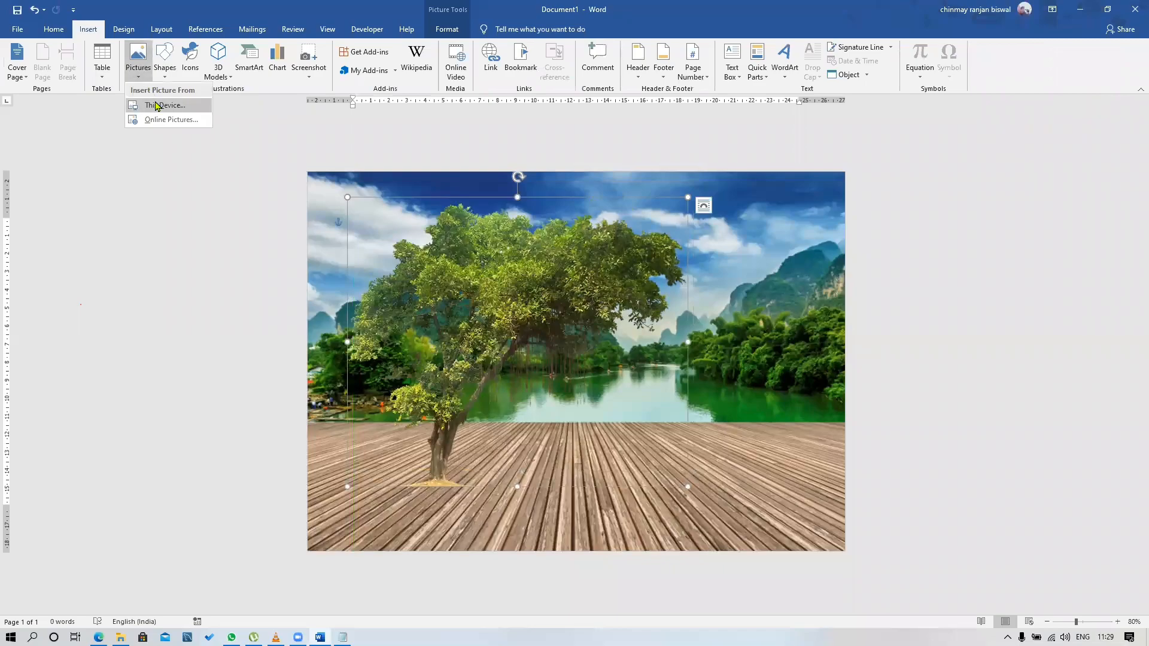
{"action": "left_click", "coordinate": [157, 106]}
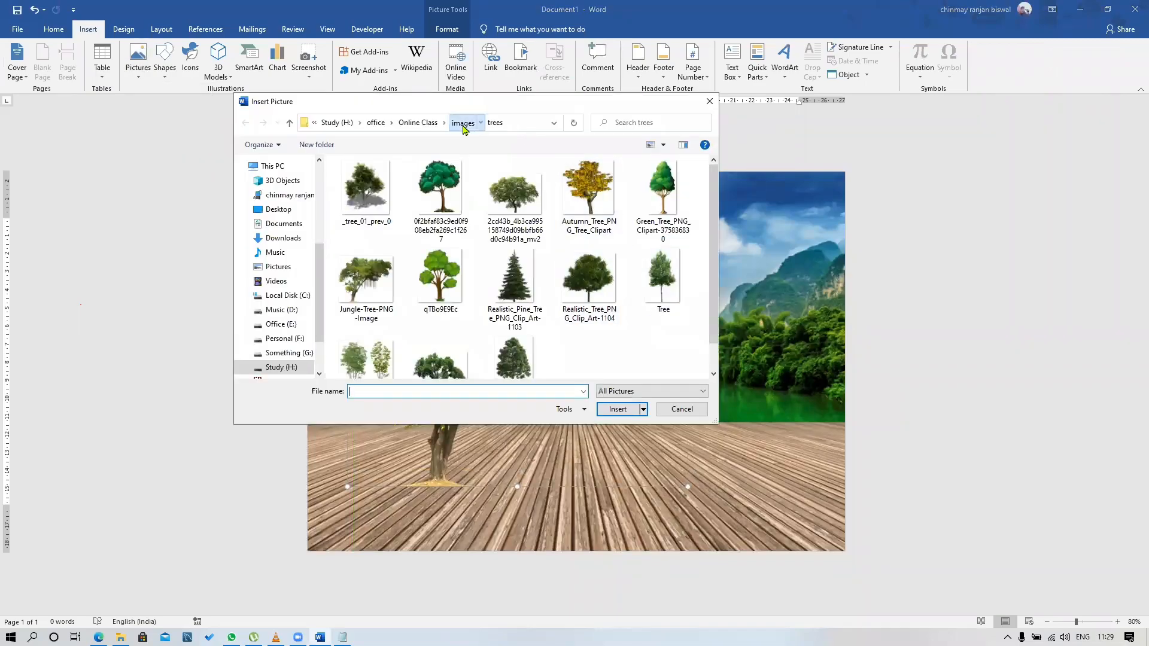
{"action": "left_click", "coordinate": [462, 123]}
{"action": "double_click", "coordinate": [367, 188]}
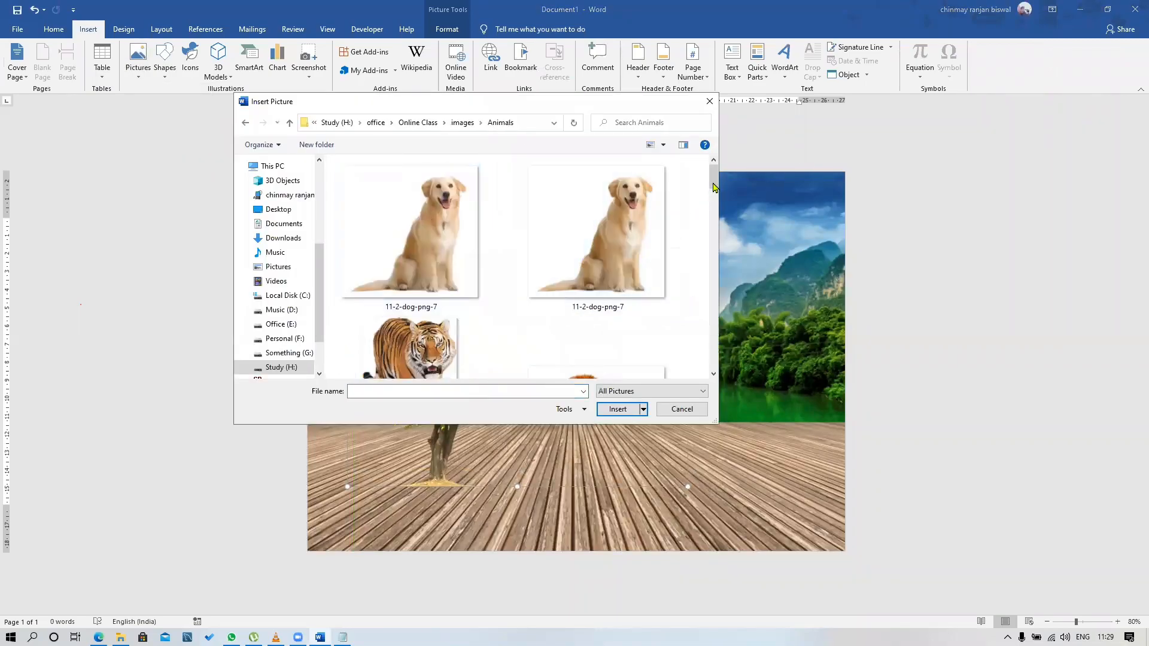
{"action": "scroll", "coordinate": [712, 191], "scroll_direction": "down", "scroll_amount": 3}
{"action": "left_click", "coordinate": [626, 214]}
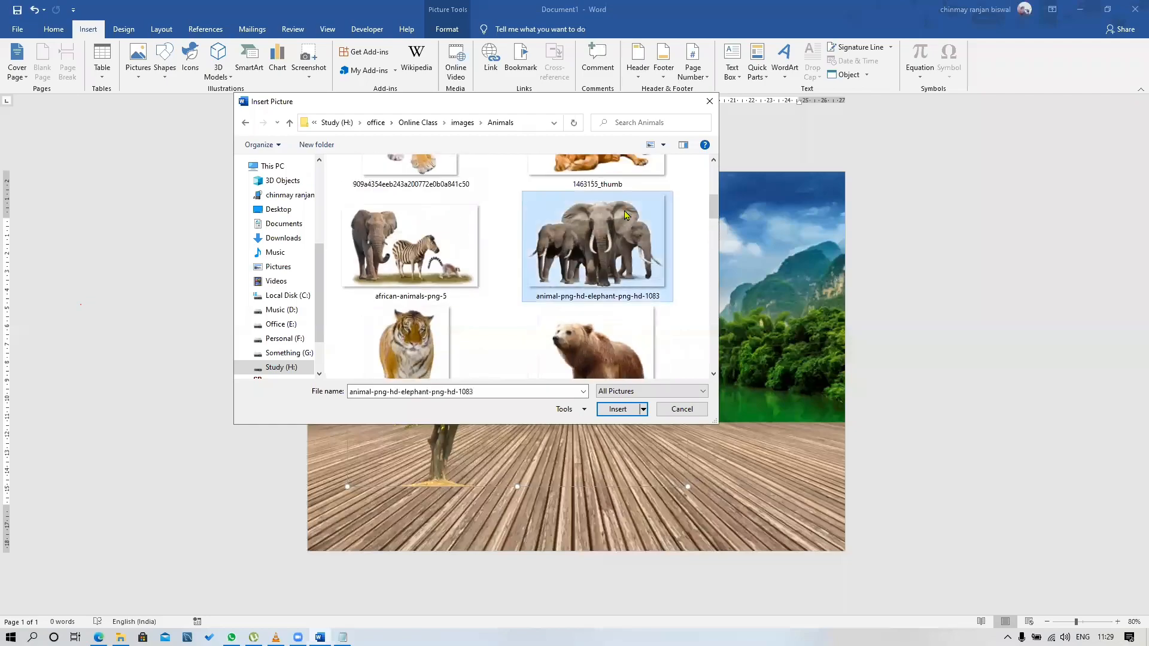
{"action": "left_click", "coordinate": [618, 409]}
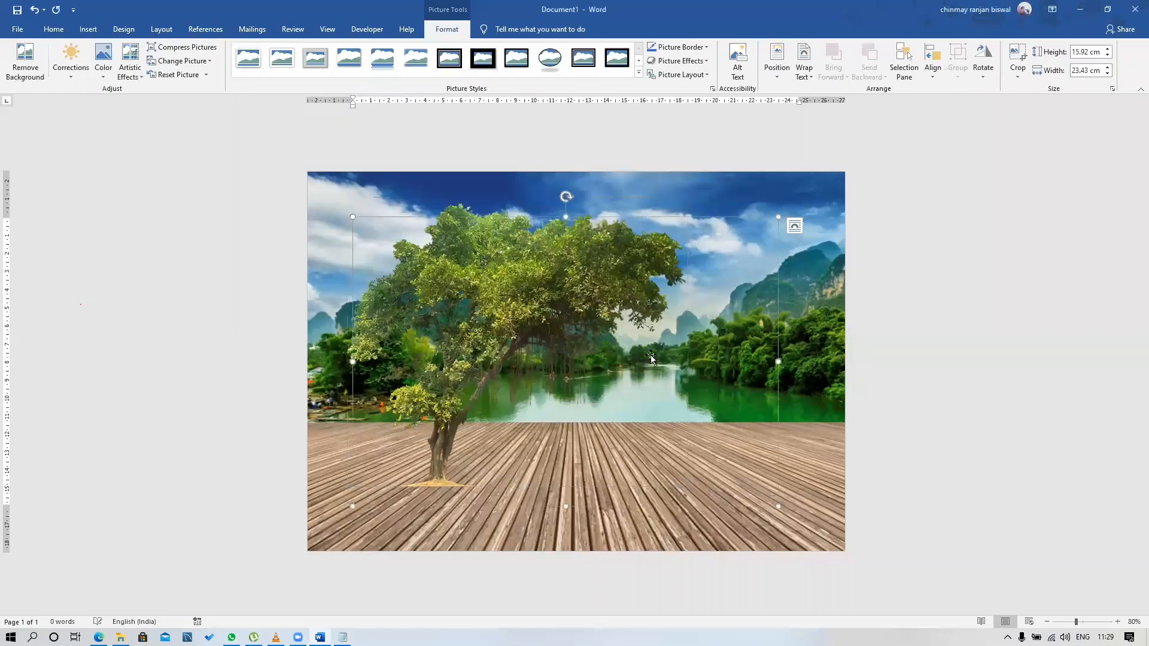
Set the elephant picture in front of text and move it slightly up and to the right over the scenery
{"action": "left_click", "coordinate": [806, 78]}
{"action": "left_click", "coordinate": [835, 178]}
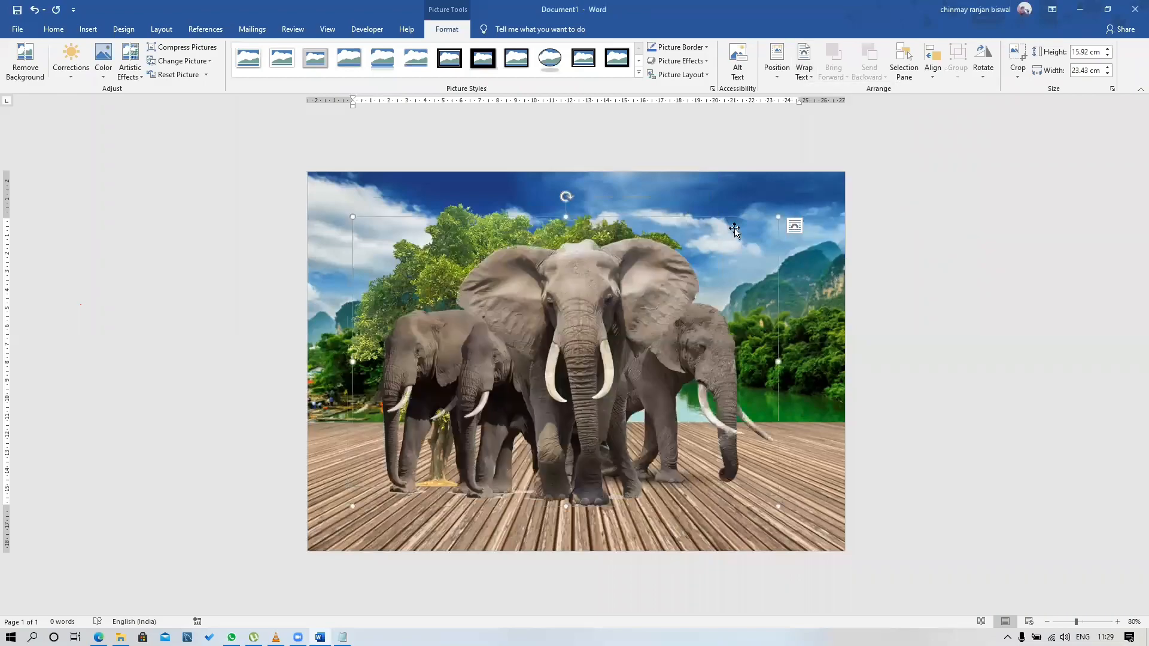
{"action": "left_click_drag", "start_coordinate": [585, 302], "coordinate": [618, 288]}
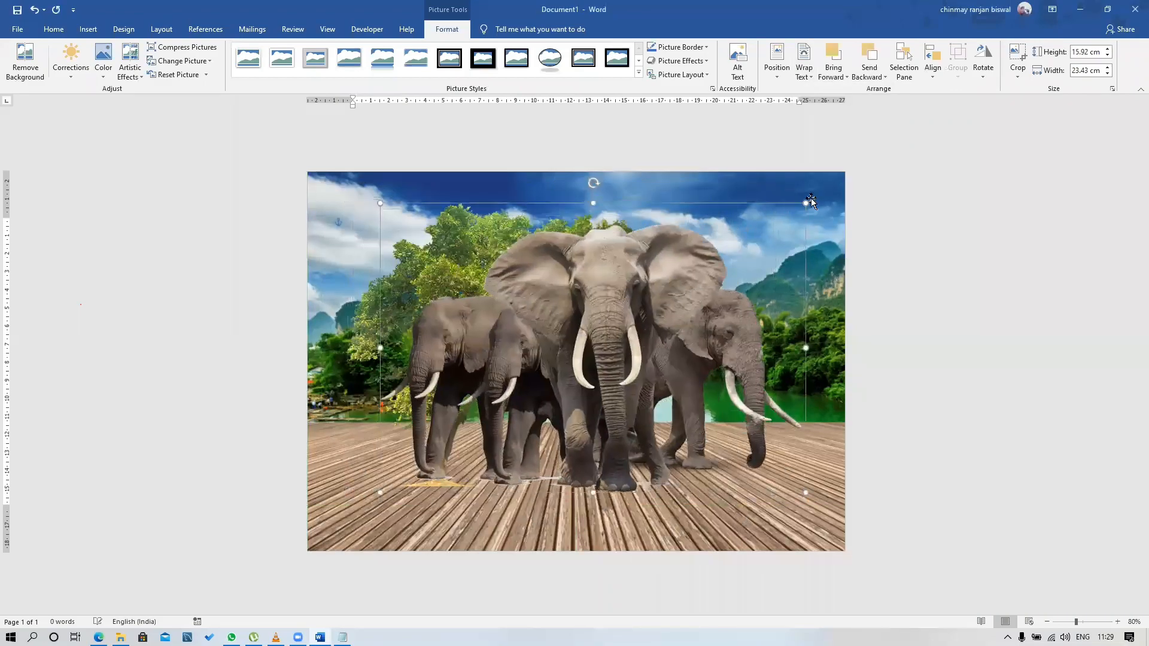